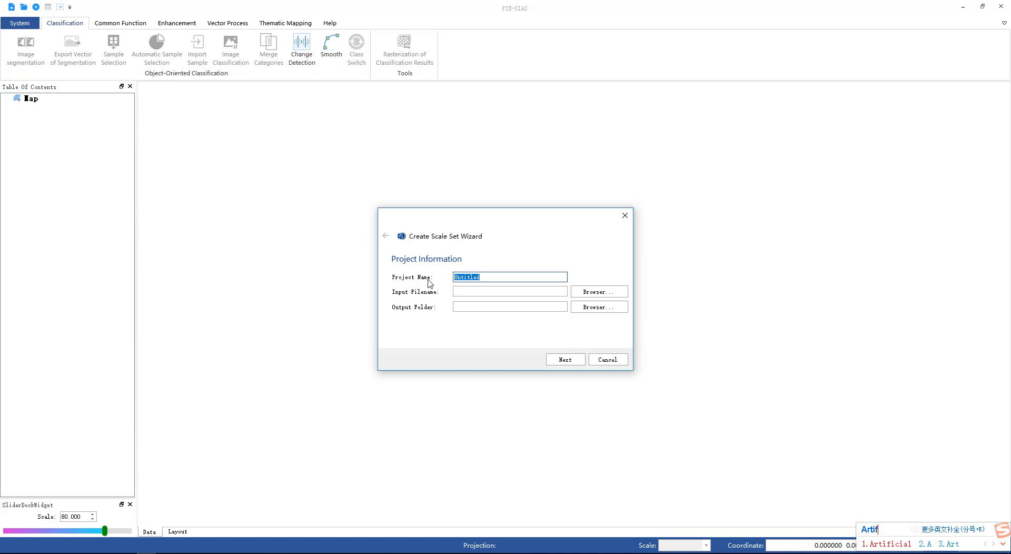
Step: Name the new scale set project Artificial
type("icial")
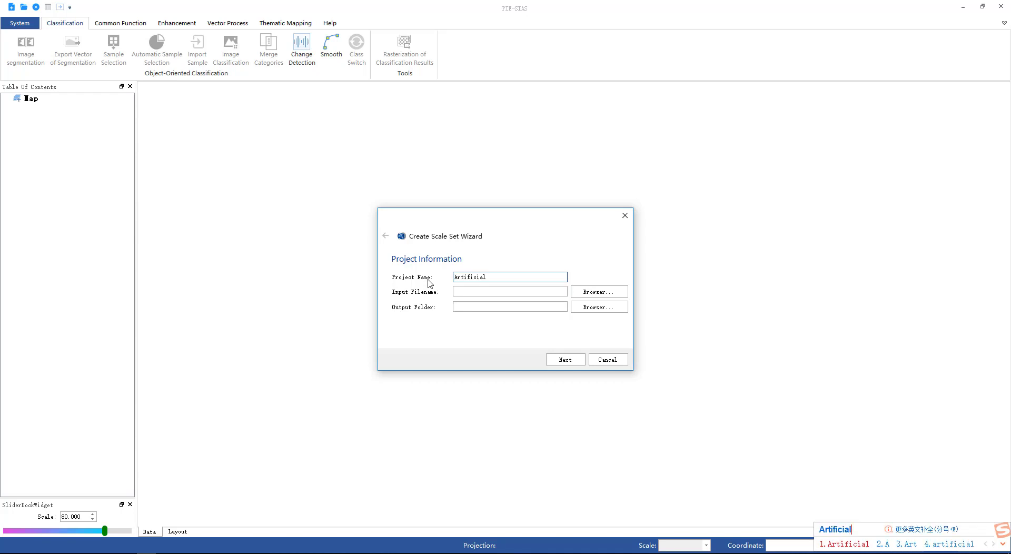
key("Return")
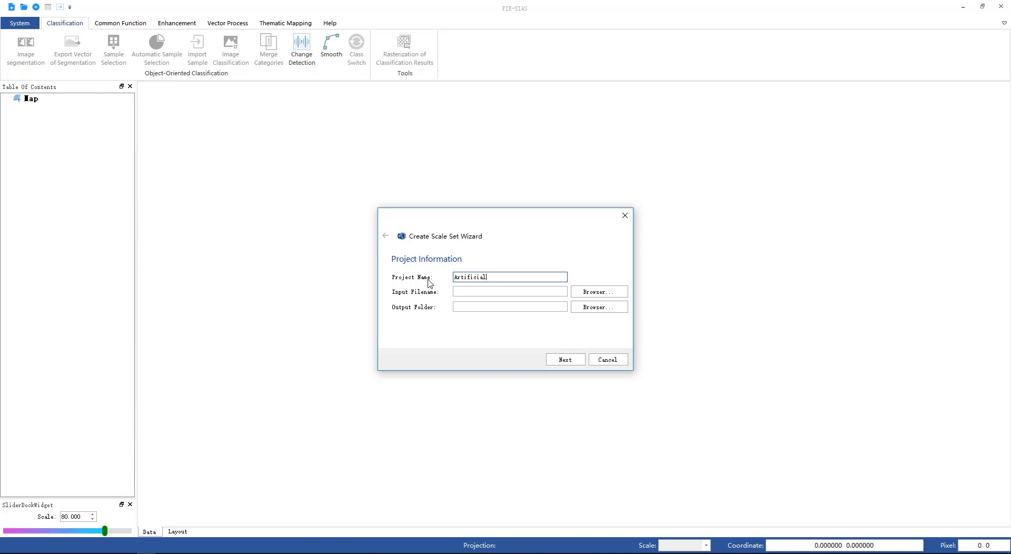
Step: Choose 16年3.2米.tif from the 3.2米 folder as the project's input image
left_click(597, 293)
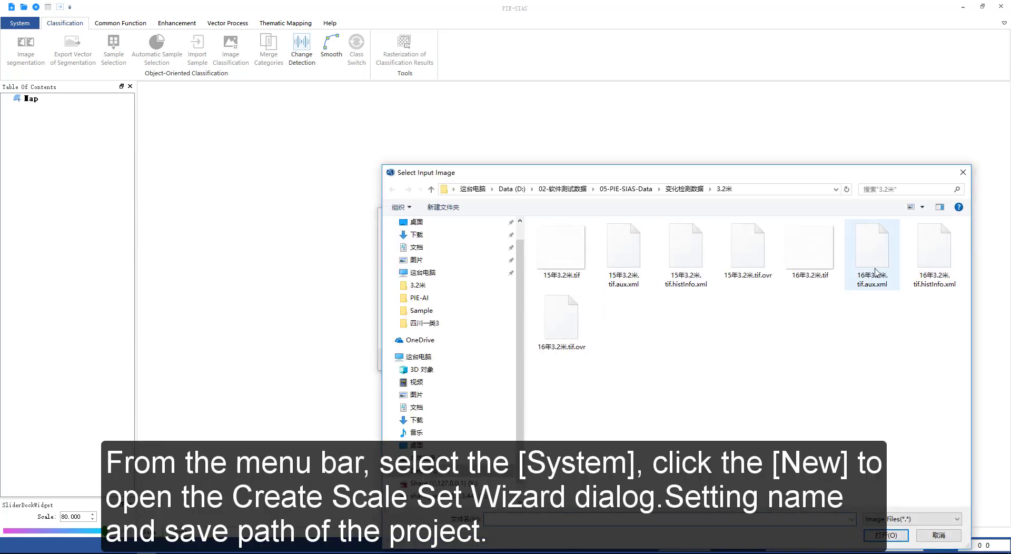
left_click(825, 267)
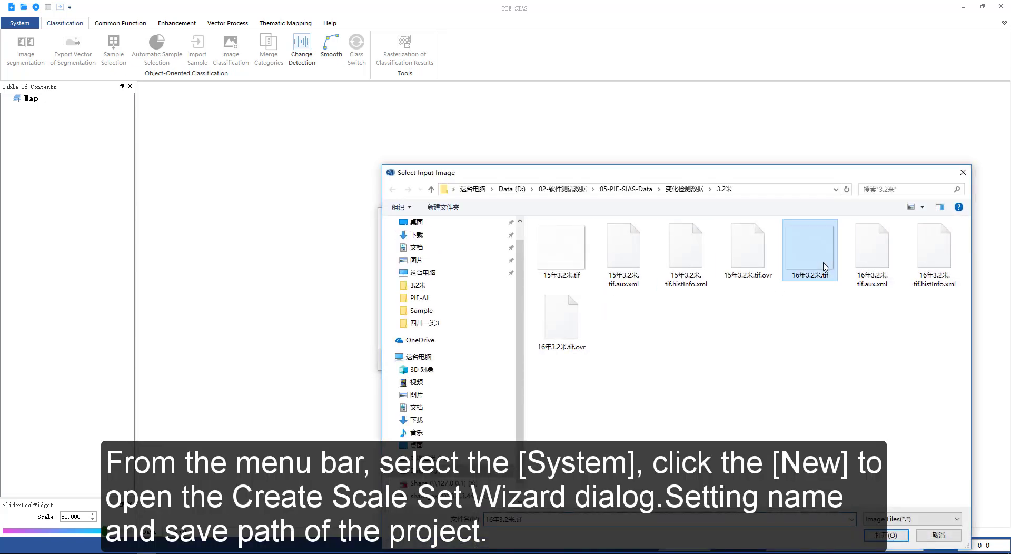
left_click(886, 535)
Step: Set the output folder to the 16年 folder inside Result
left_click(576, 309)
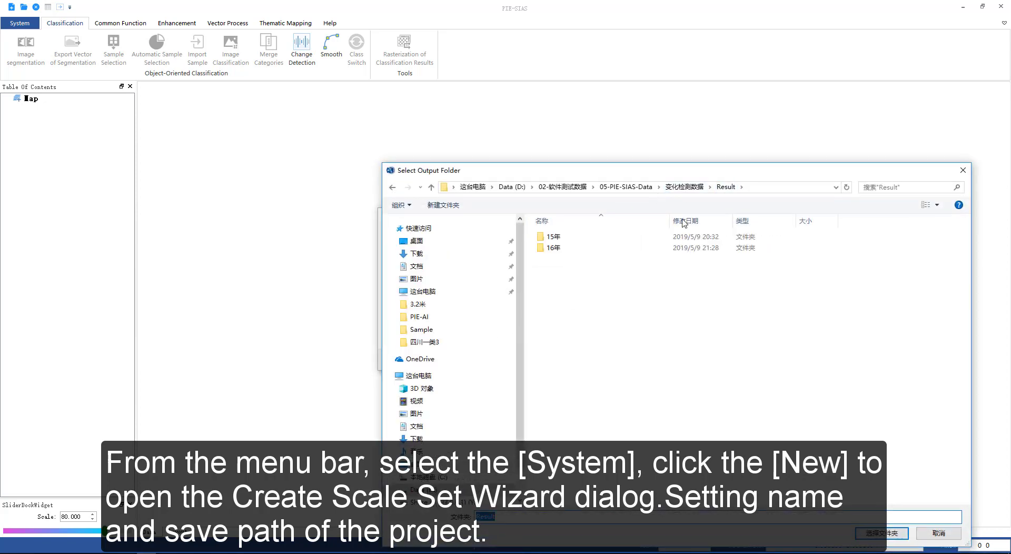
double_click(553, 247)
left_click(887, 533)
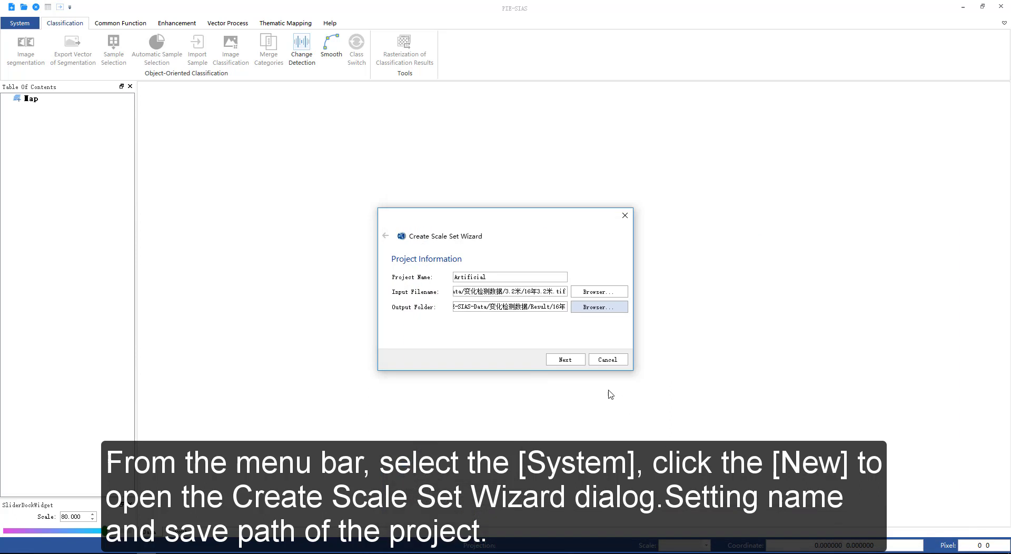
Step: Proceed through the wizard with the graph-based partition algorithm and Baatz-Schape merging criterion, and finish it
left_click(565, 361)
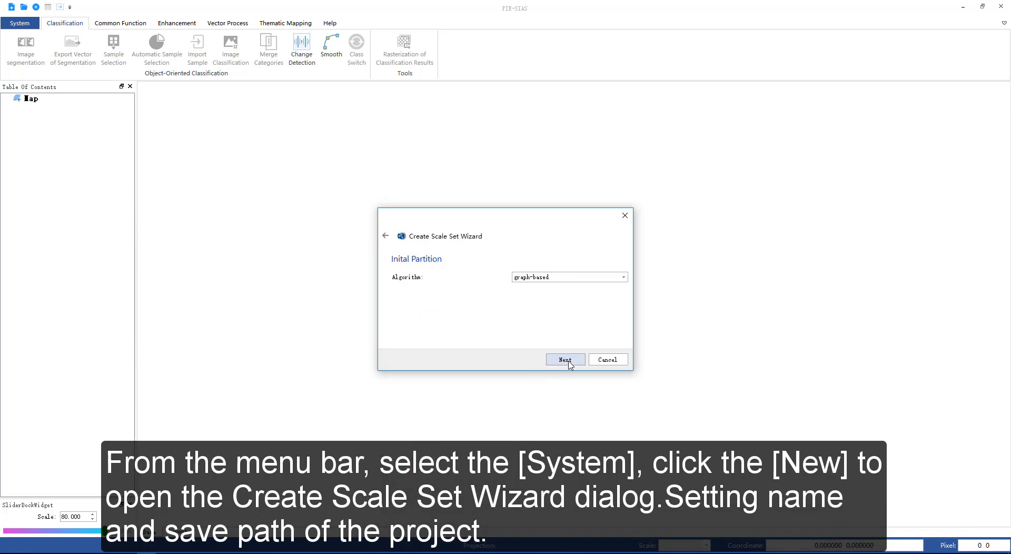
left_click(622, 278)
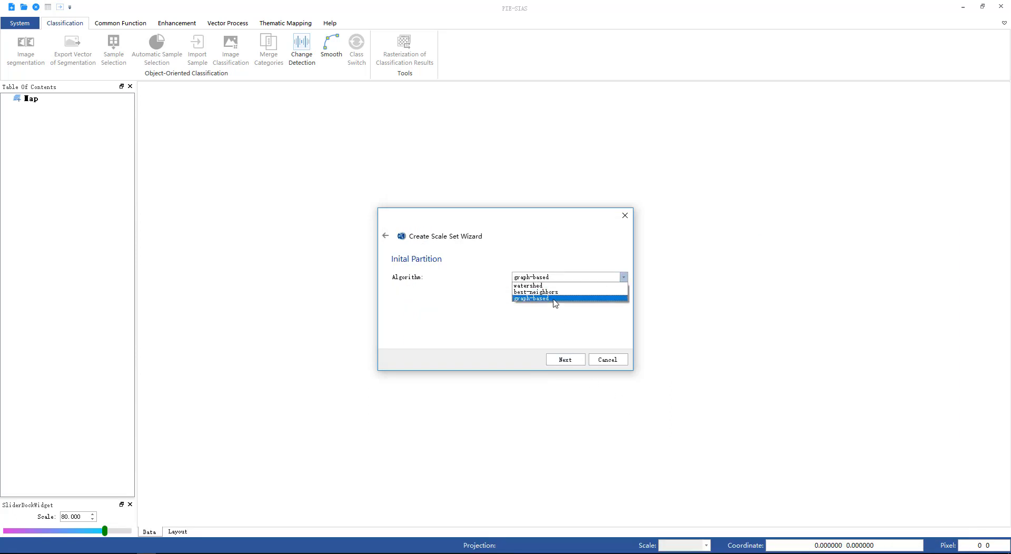
left_click(566, 361)
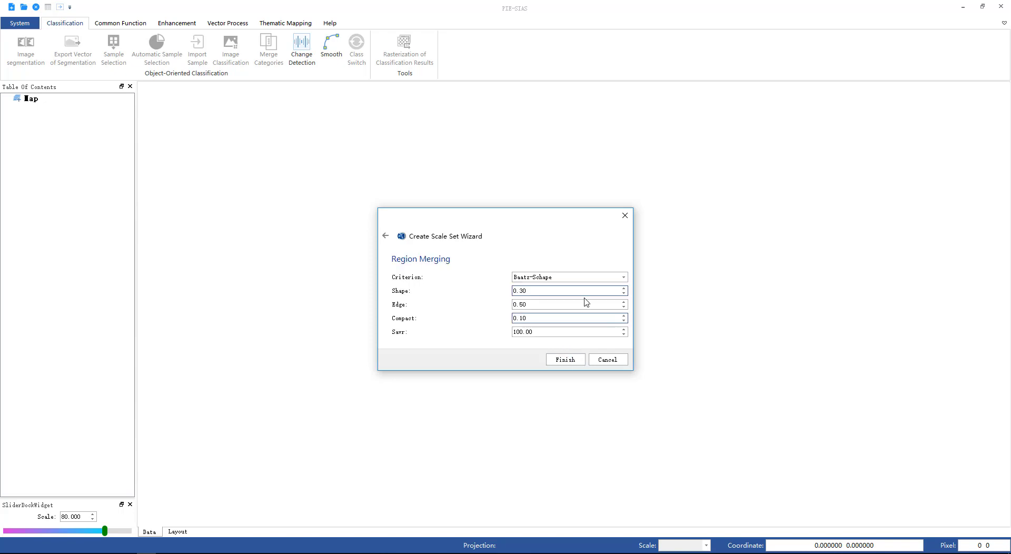
left_click(623, 278)
left_click(573, 354)
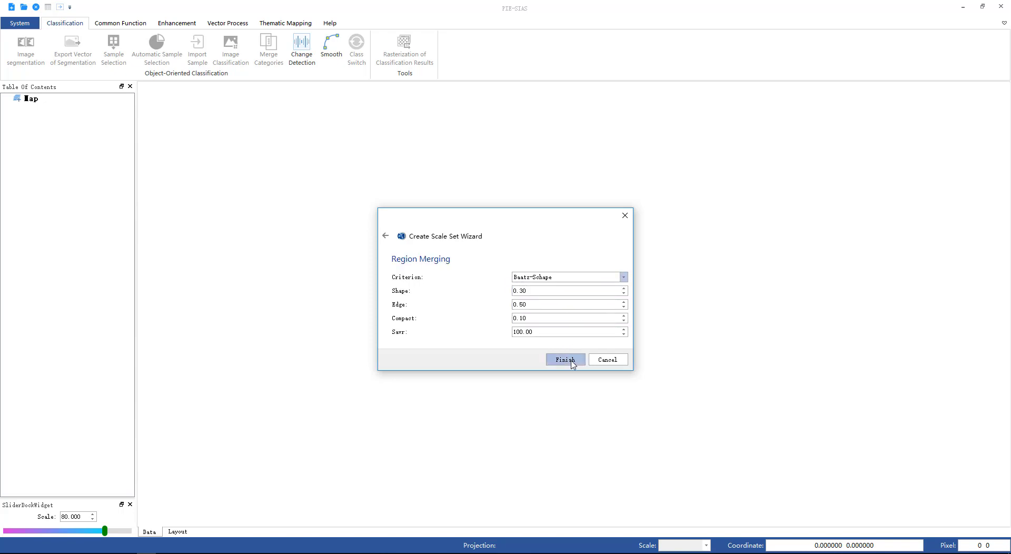
left_click(573, 358)
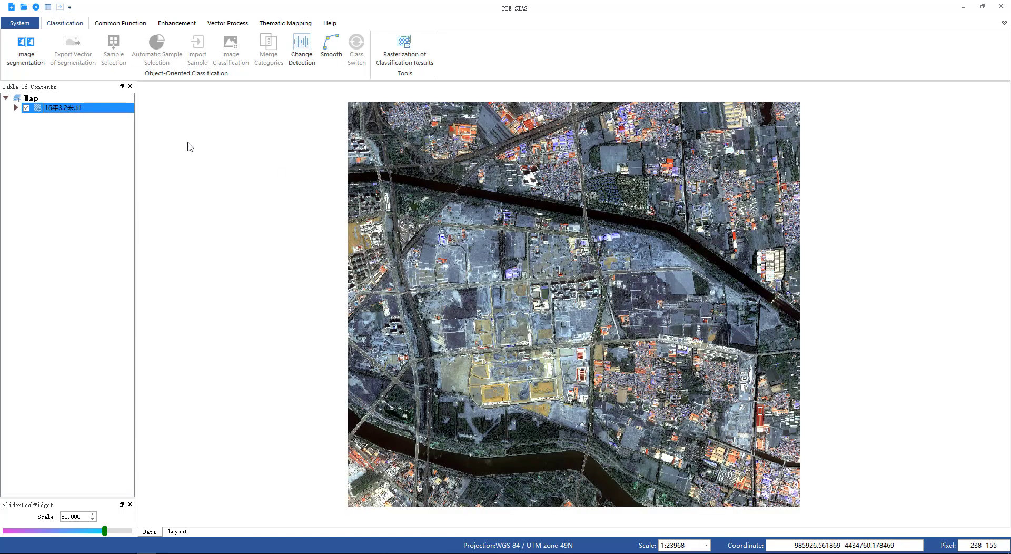
Step: Change the image layer's RGB rendering to Red Band_3, Green Band_2, Blue Band_1 in its properties
right_click(91, 109)
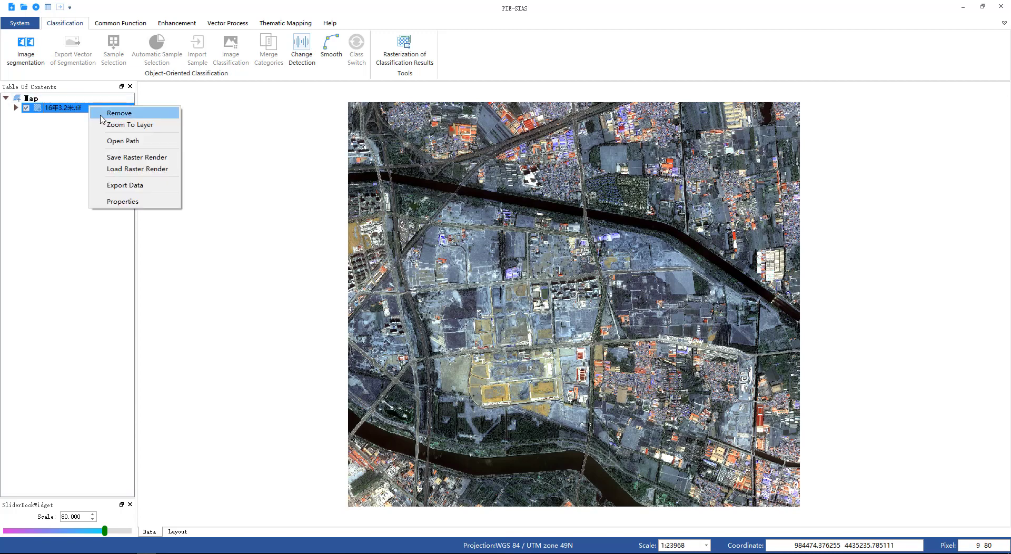
left_click(123, 202)
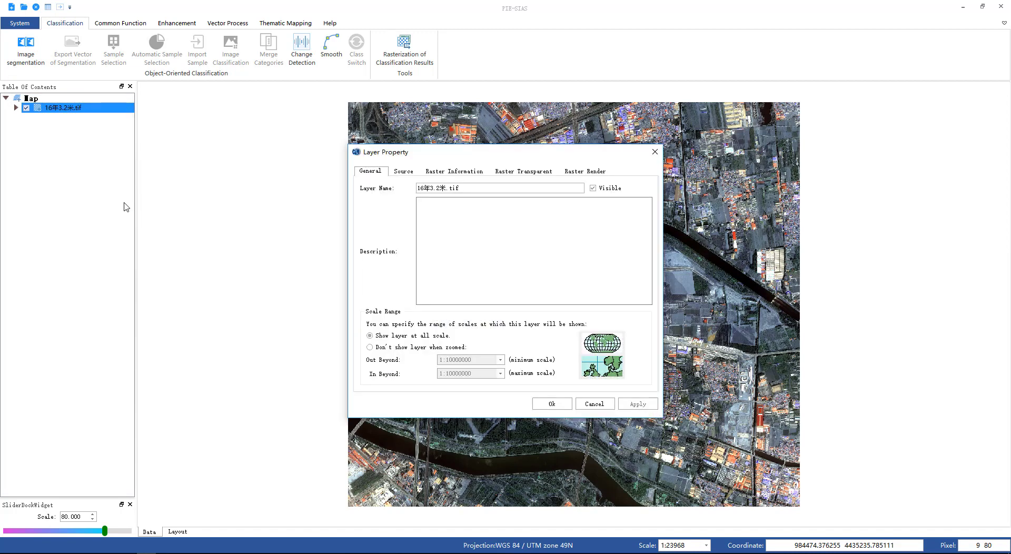
left_click(575, 173)
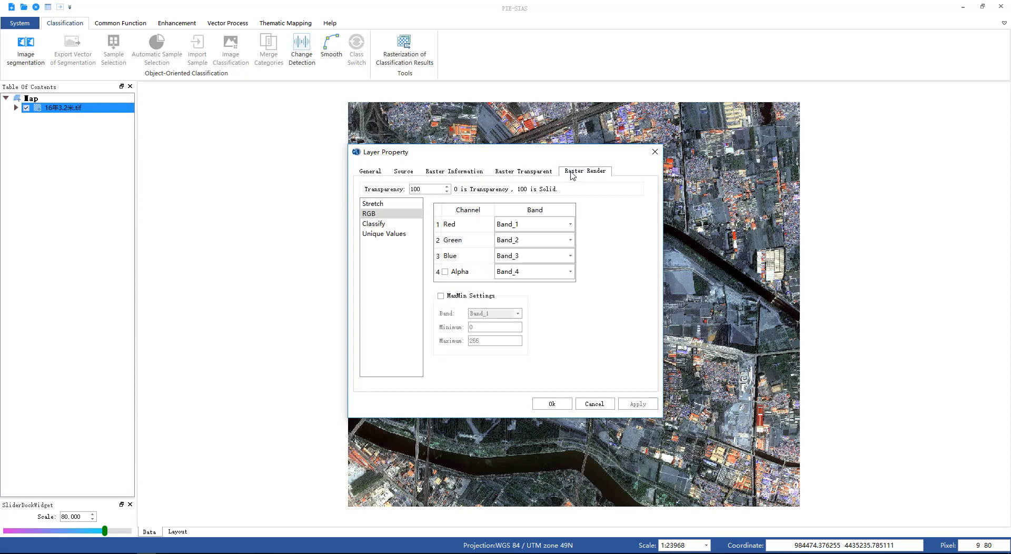
left_click(571, 224)
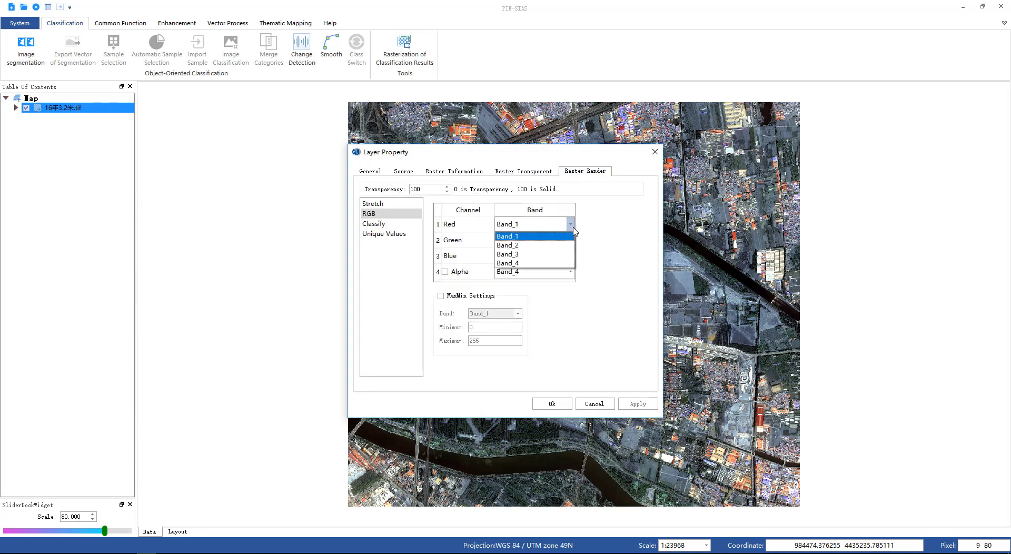
left_click(548, 258)
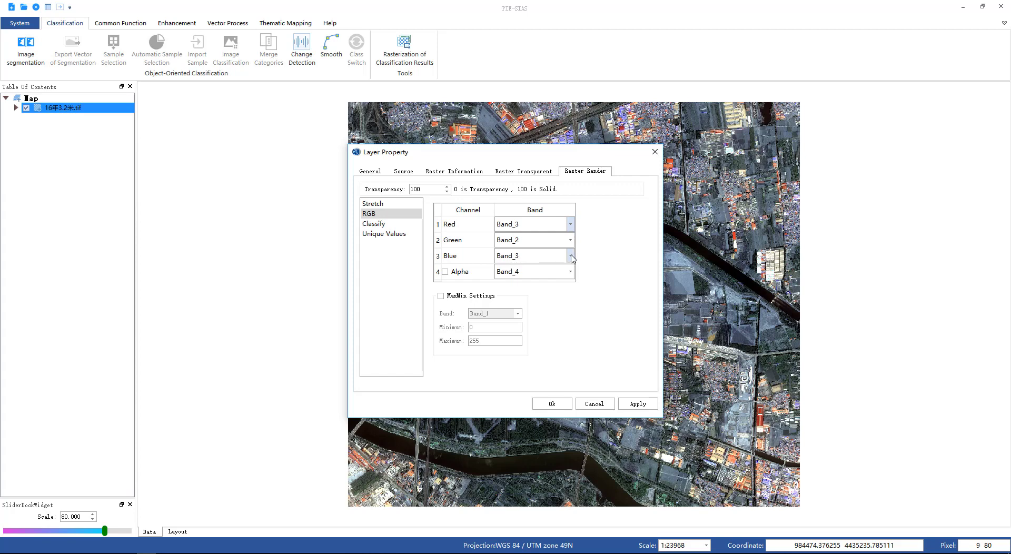
left_click(572, 257)
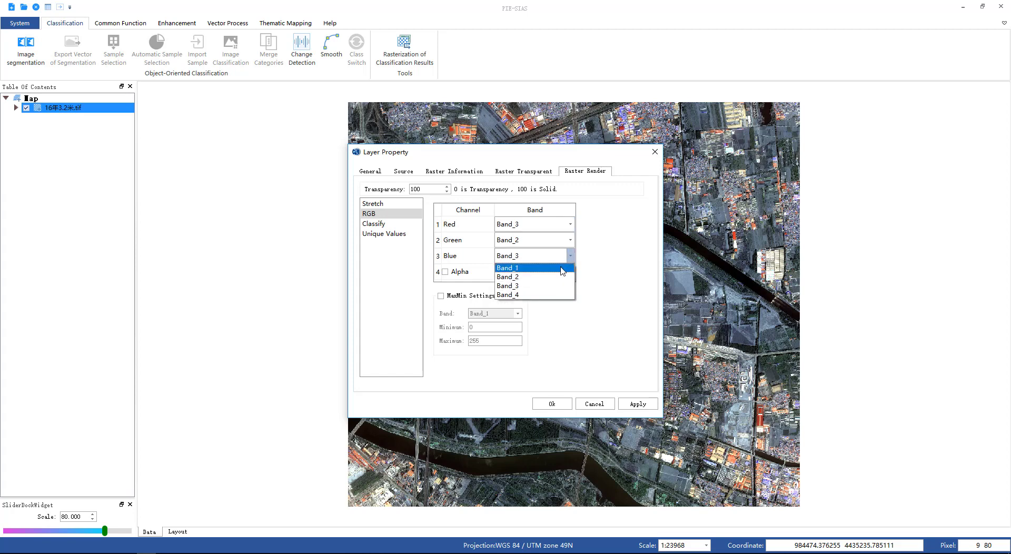
left_click(563, 269)
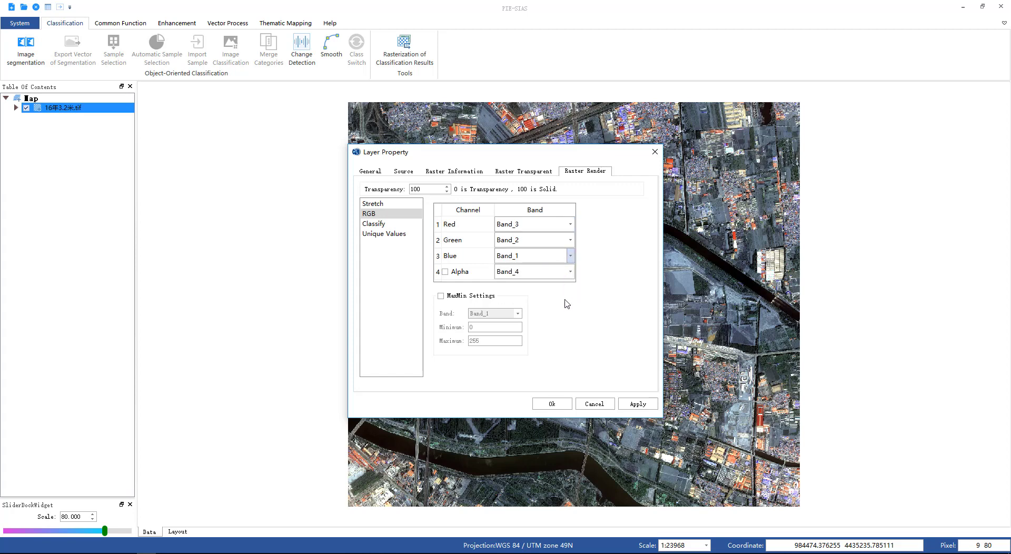
left_click(552, 404)
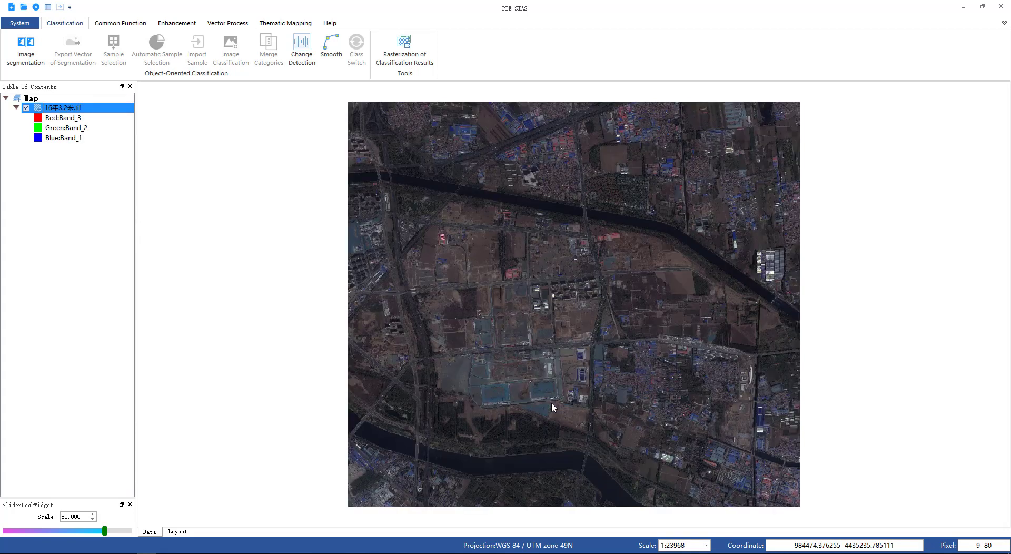
Step: Apply a 2% linear stretch to the image
left_click(181, 25)
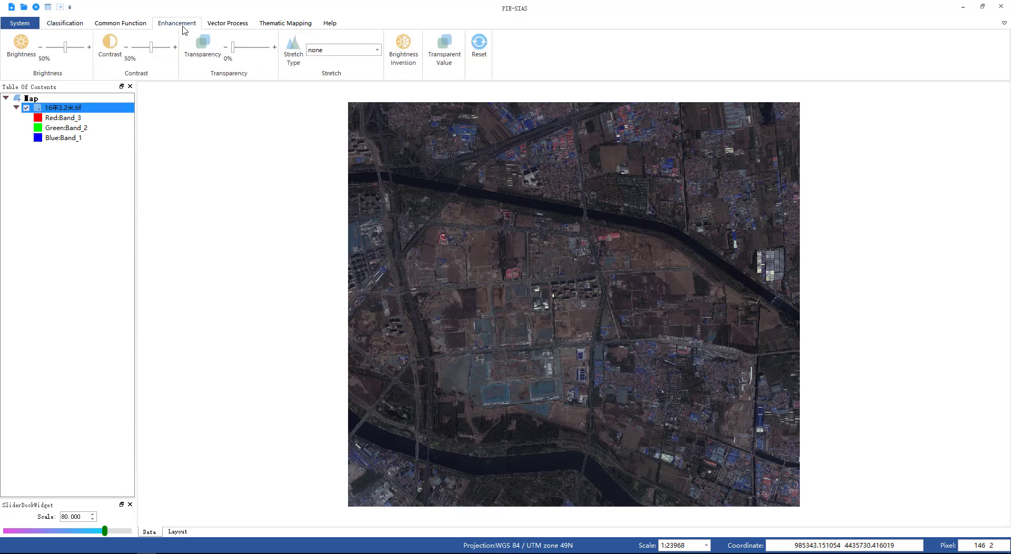
left_click(377, 49)
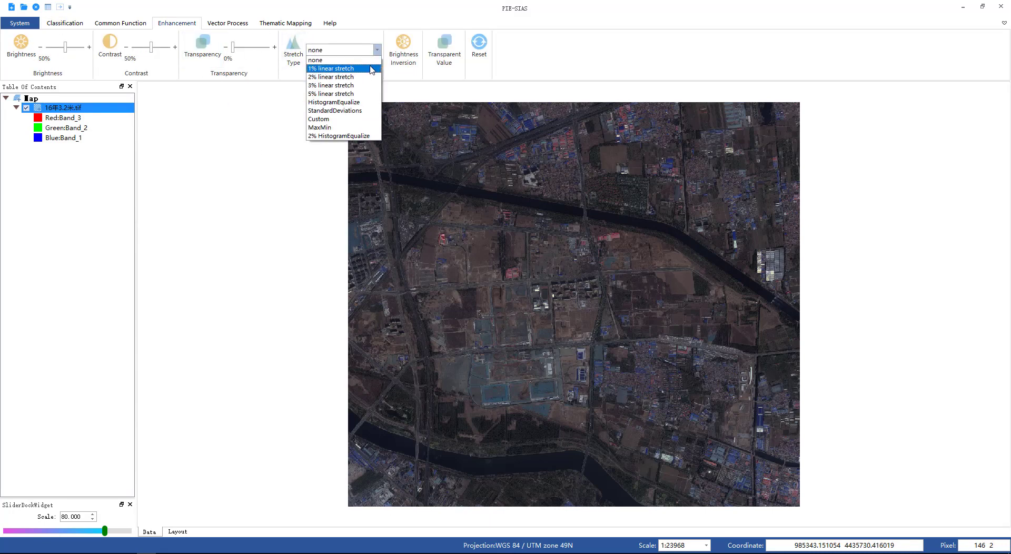
left_click(371, 78)
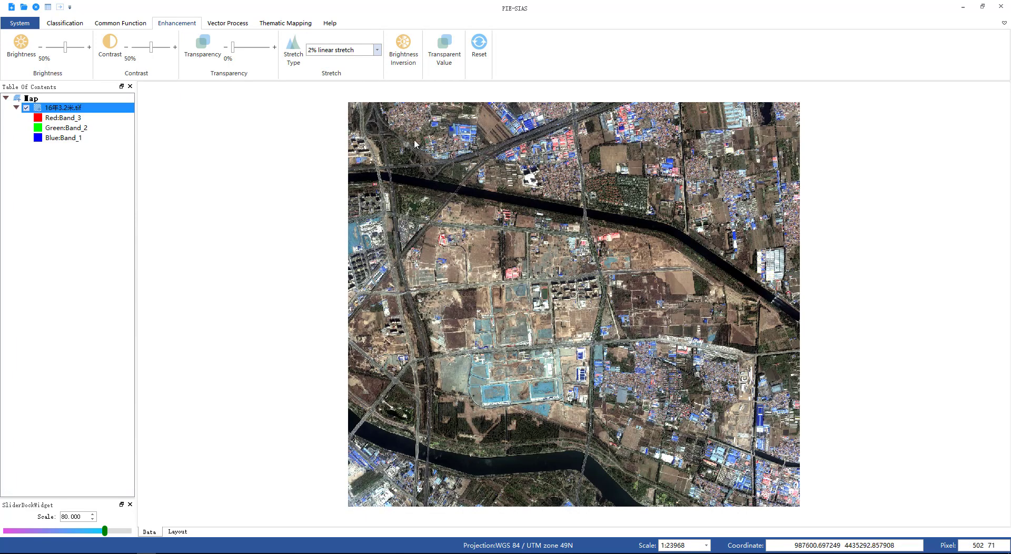
Step: Run image segmentation with the graph-based algorithm and default Baatz-Schape merging parameters
scroll(432, 171, "up", 2)
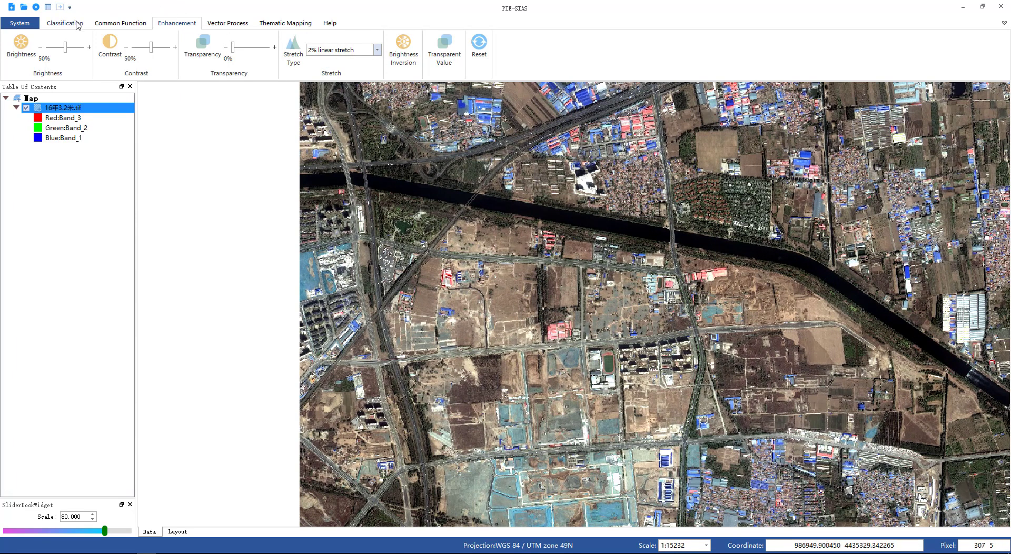
left_click(78, 25)
left_click(31, 63)
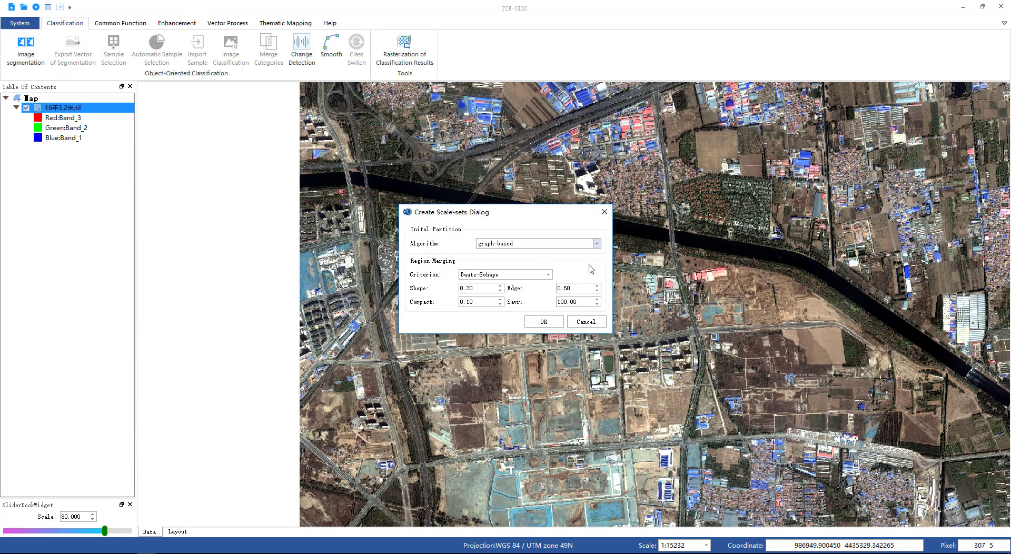
left_click(552, 327)
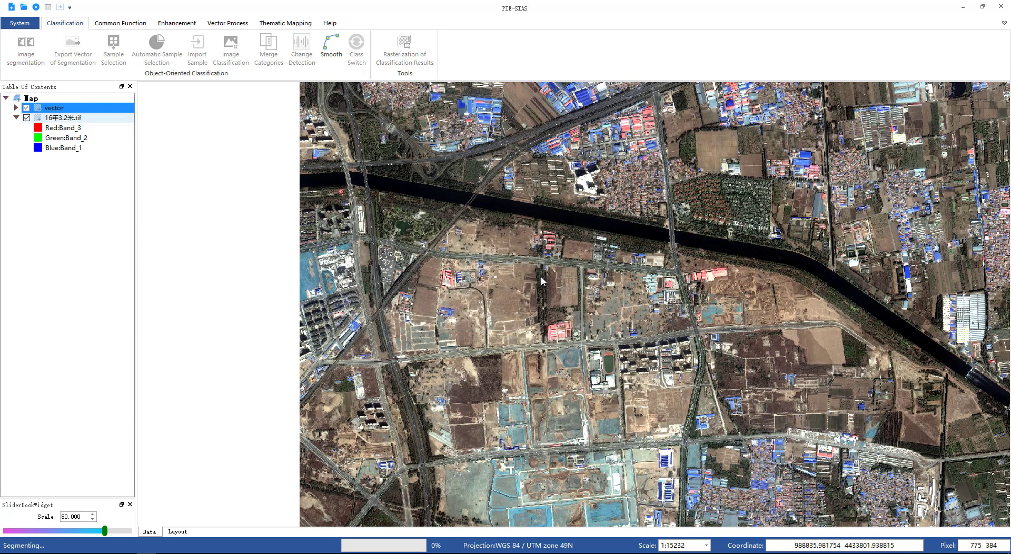
Step: Set the segmentation scale to 82.060 with the scale slider
left_click(121, 24)
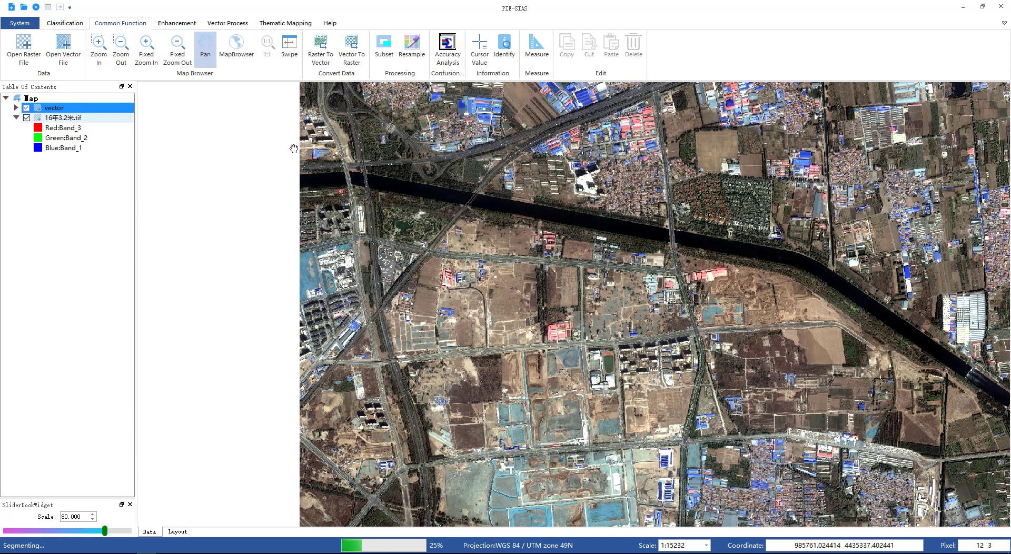
left_click(206, 48)
left_click_drag(698, 255, 440, 266)
scroll(507, 242, "down", 1)
left_click_drag(508, 245, 600, 202)
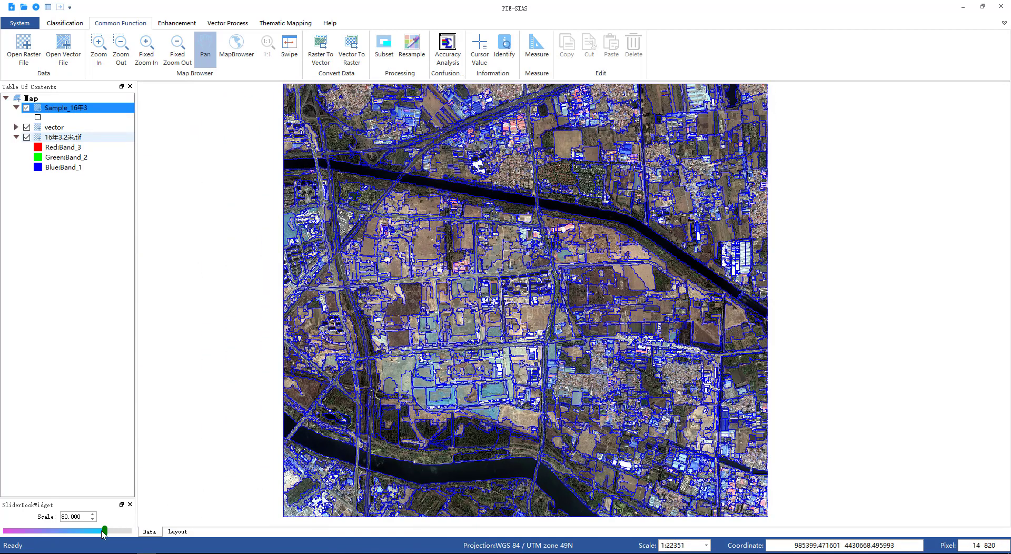
mouse_move(105, 531)
left_mouse_down()
mouse_move(120, 533)
mouse_move(107, 533)
left_mouse_up()
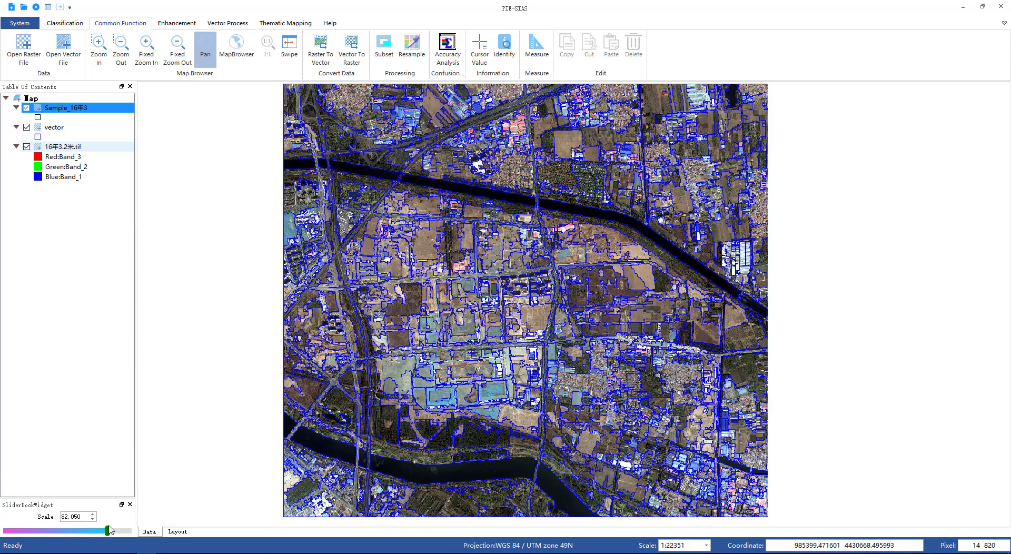
Step: Export the segmentation vector as Segment_16年3.shp and close the confirmation
left_click(77, 24)
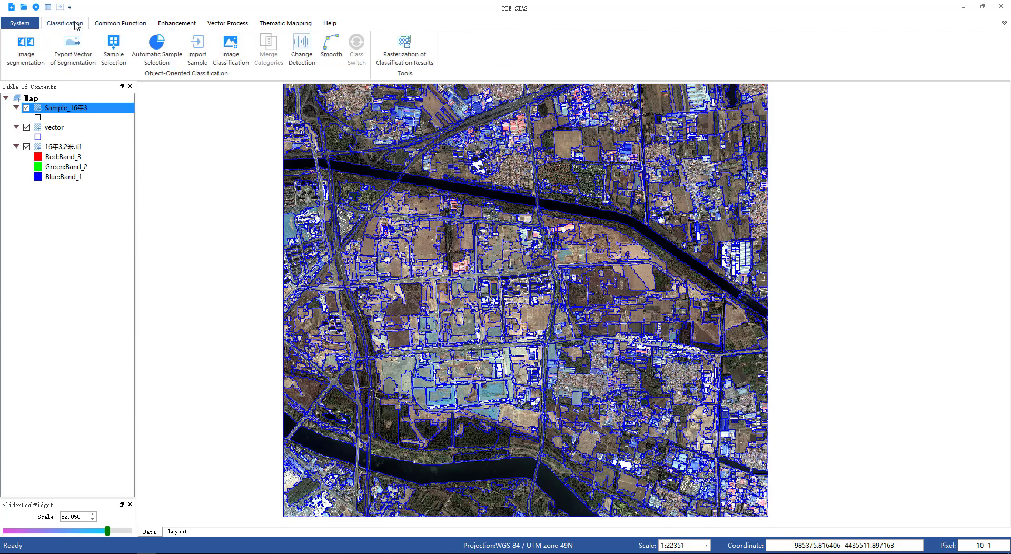
left_click(79, 54)
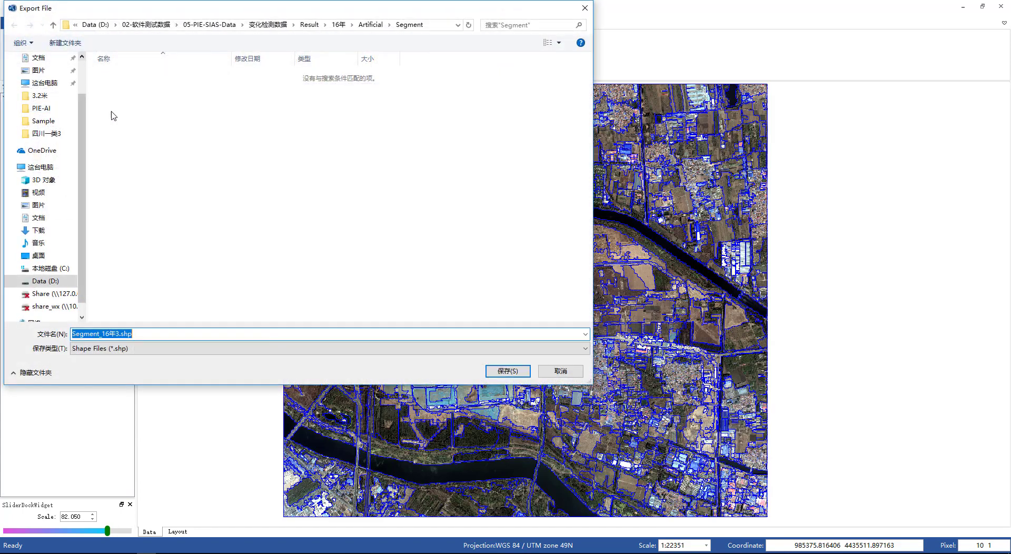
left_click(501, 372)
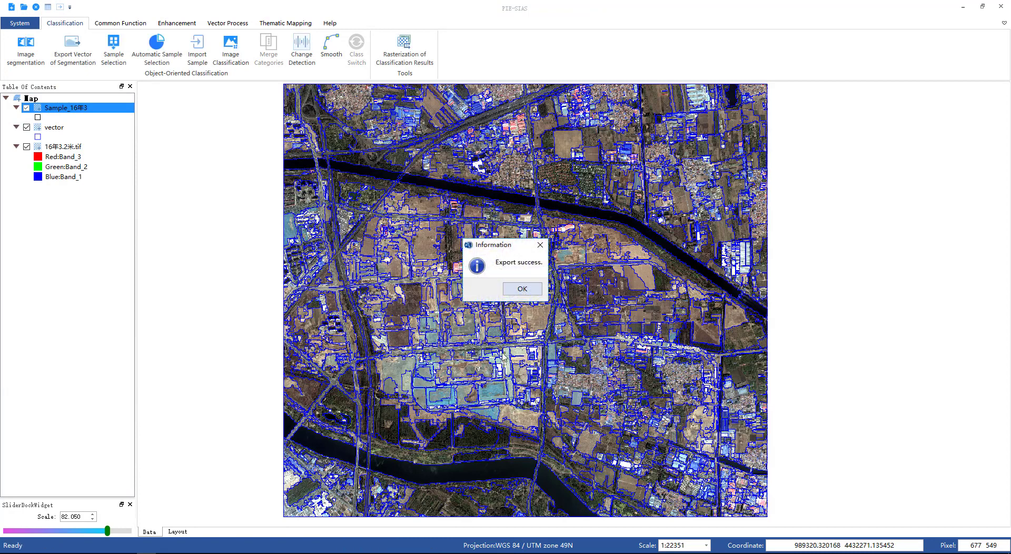
left_click(522, 289)
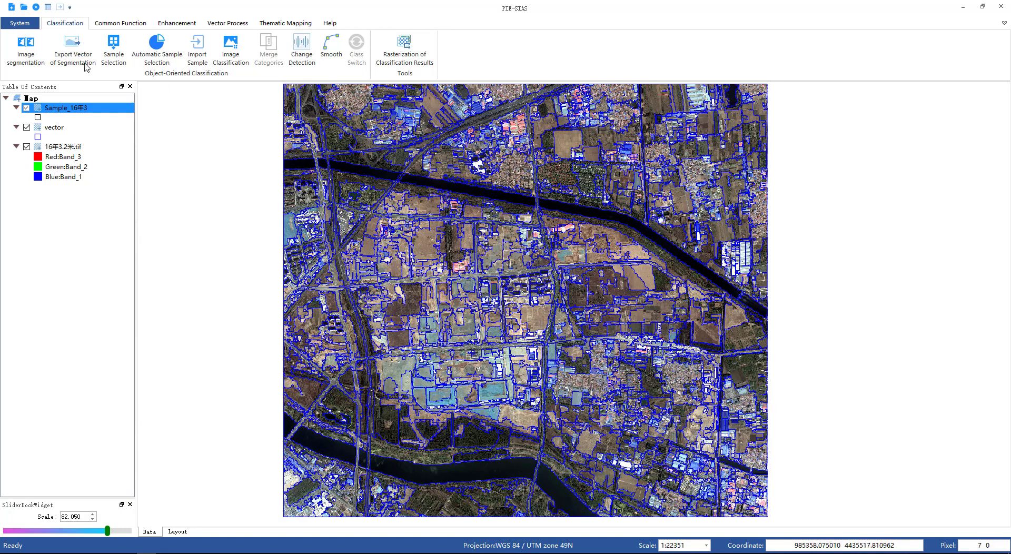
Step: Open Sample Selection and add a sample class named Building with the default red colour
left_click(121, 51)
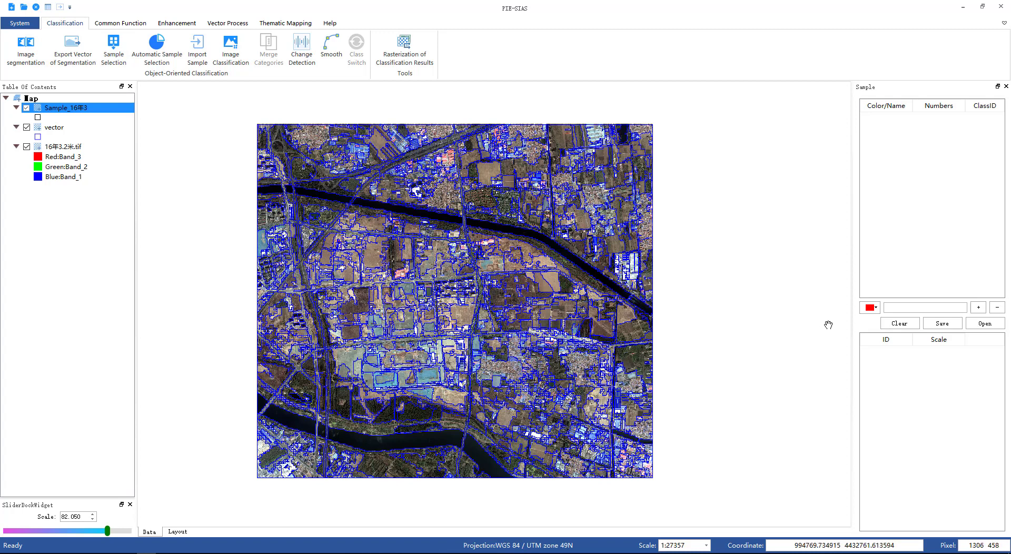
left_click(894, 309)
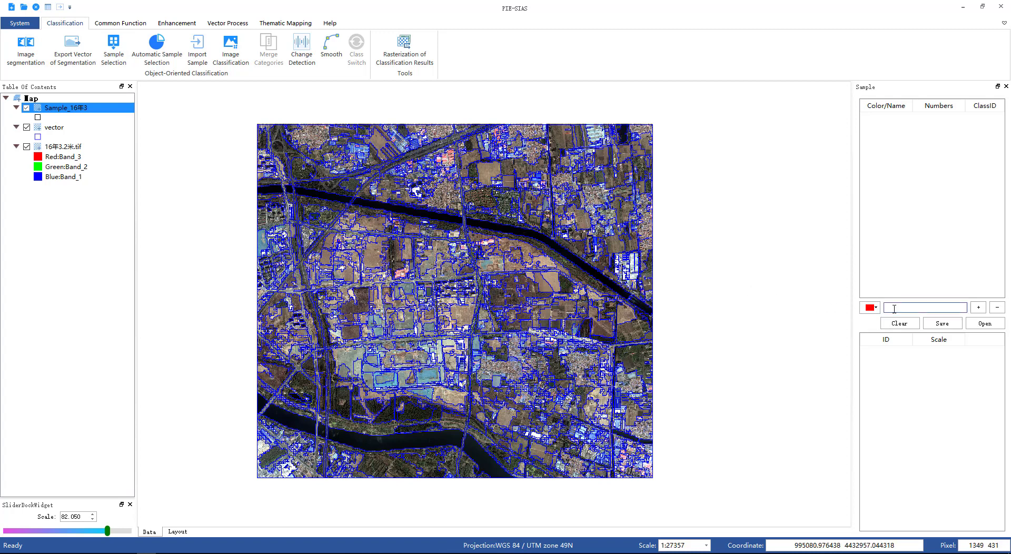
type("Bu")
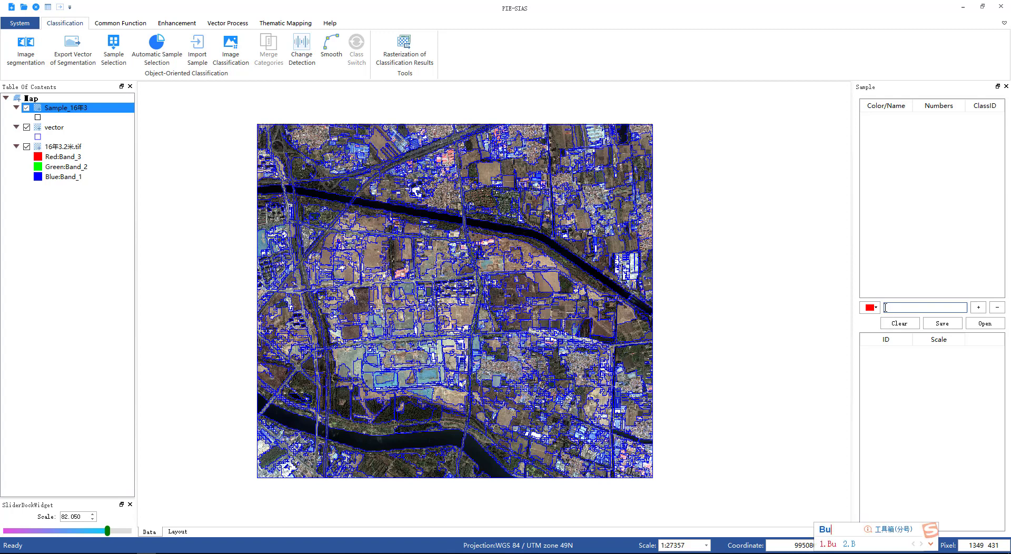
type("il")
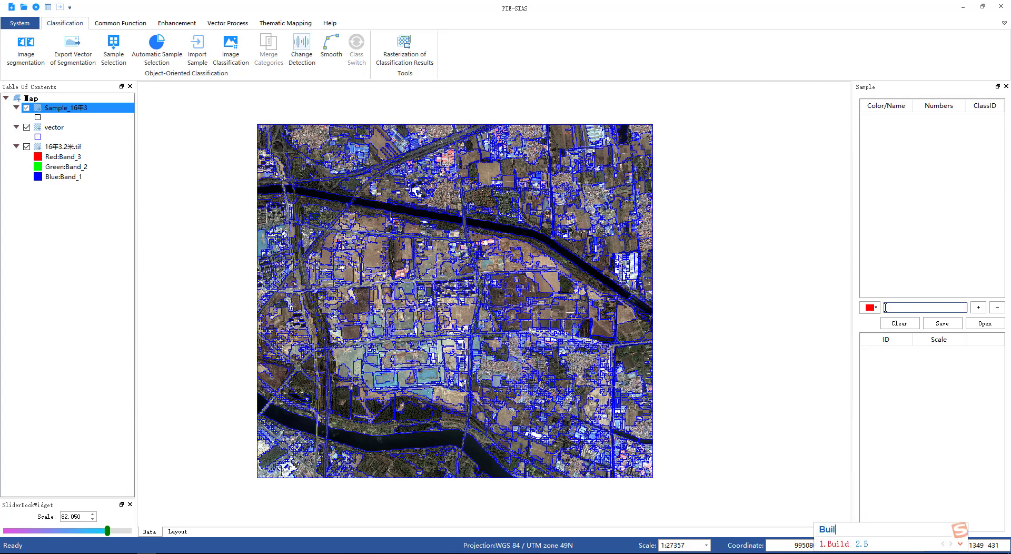
type("ding")
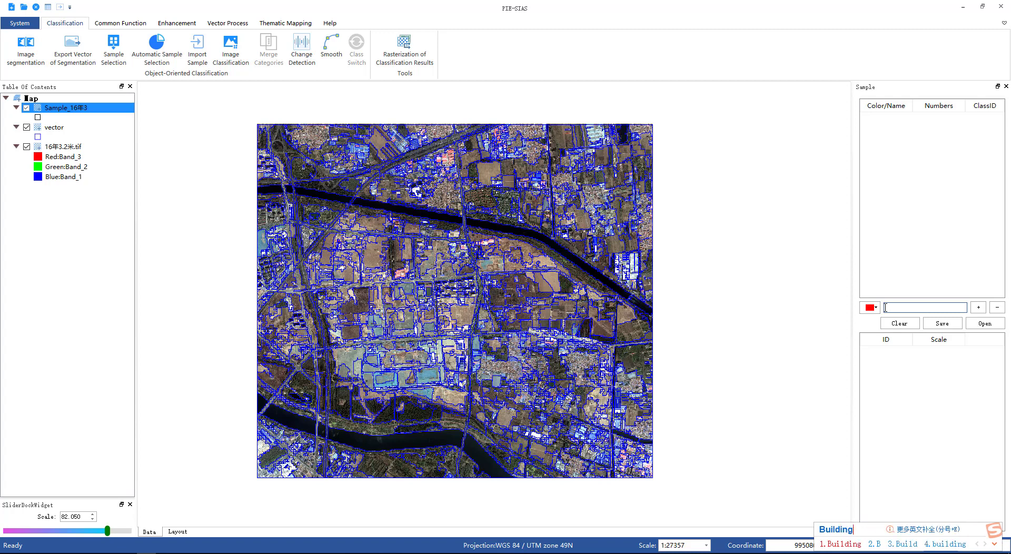
key("space")
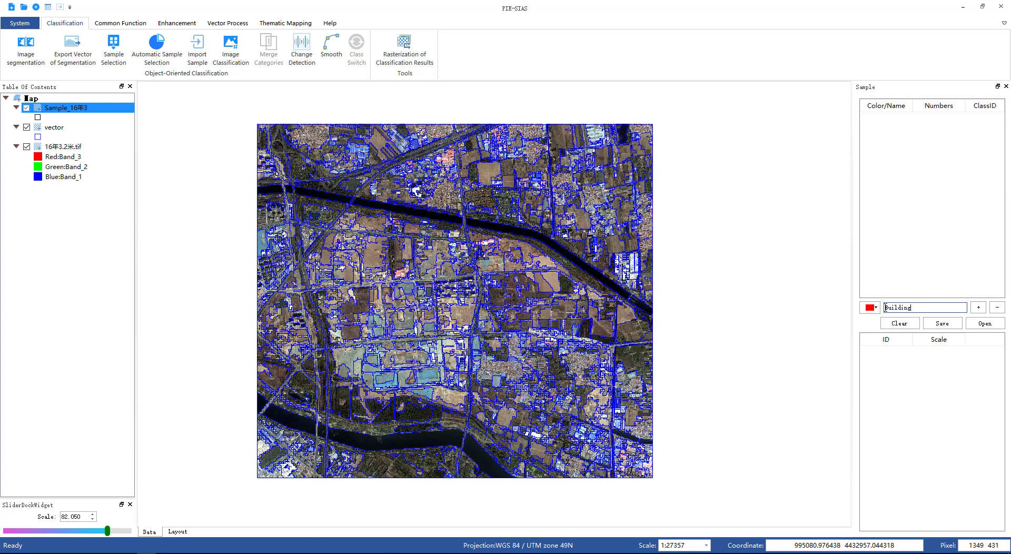
left_click(978, 307)
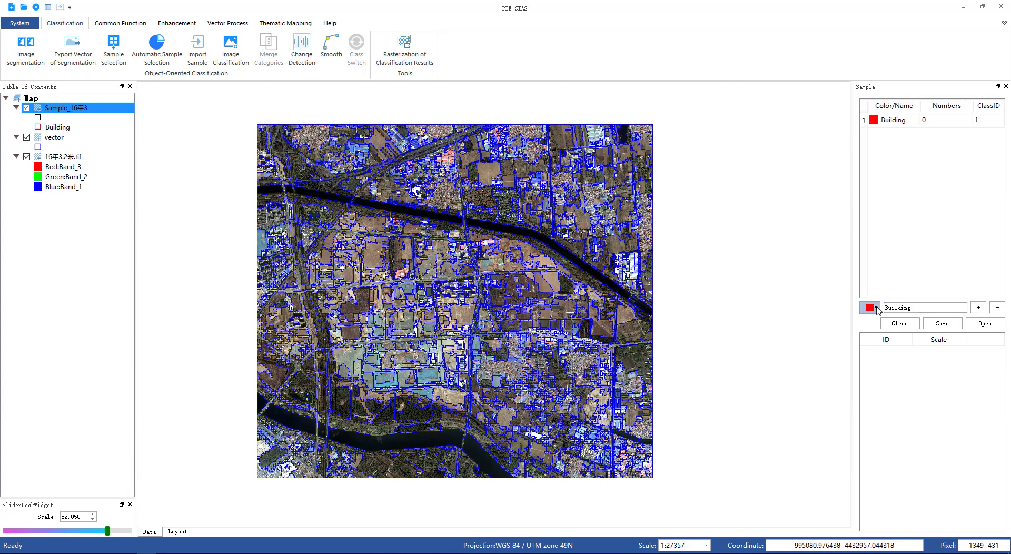
Step: Add a yellow sample class named Soil
left_click(877, 308)
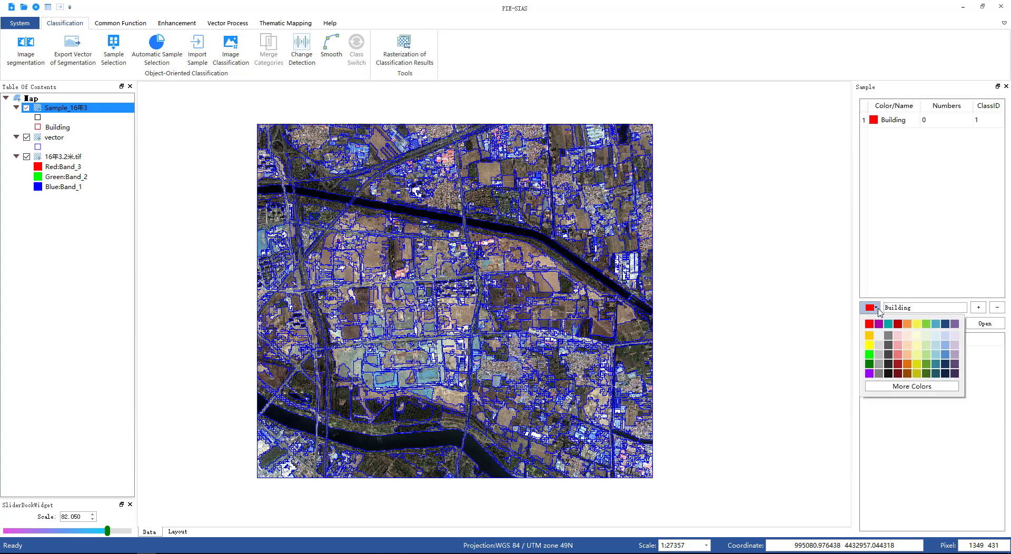
left_click(870, 345)
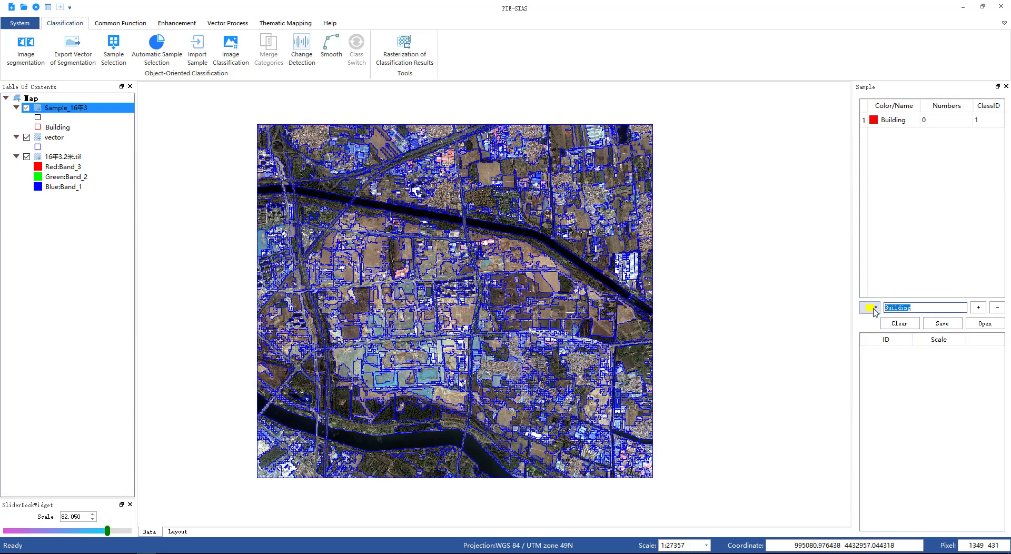
type("s")
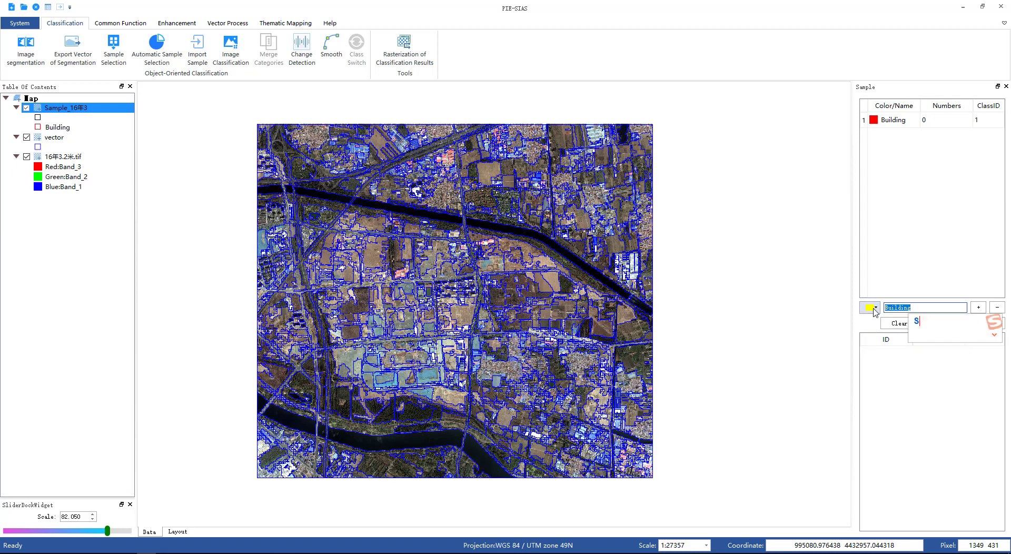
type("oil")
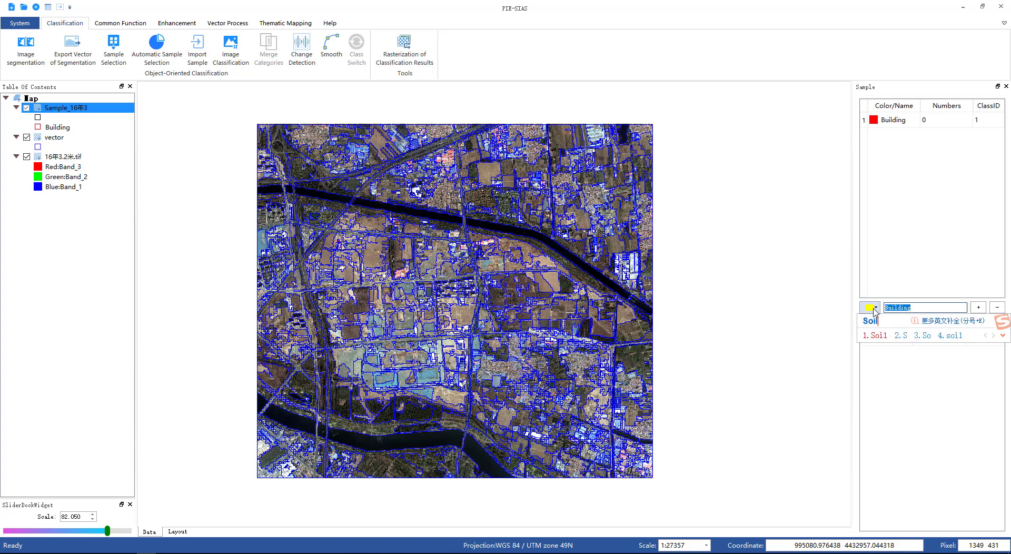
key("Return")
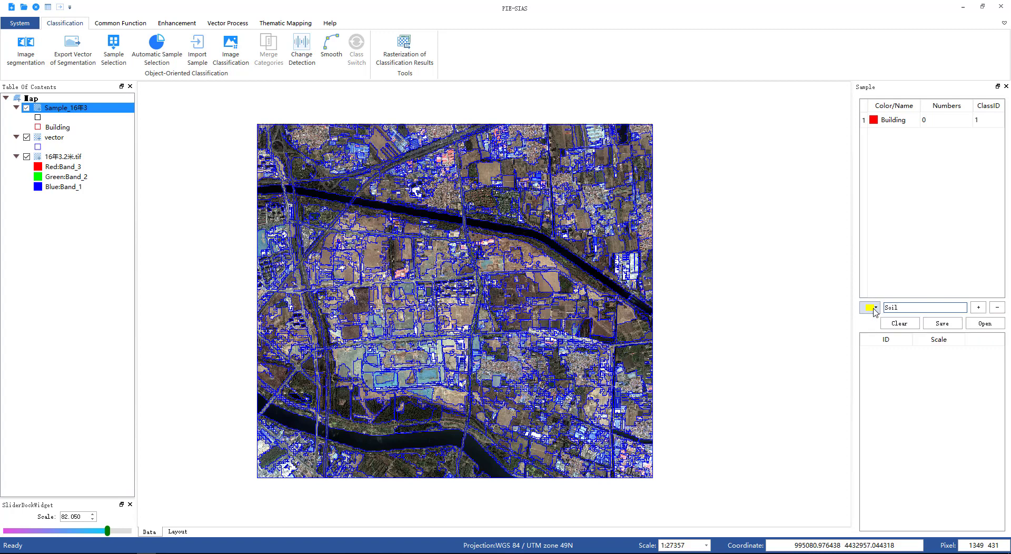
left_click(979, 307)
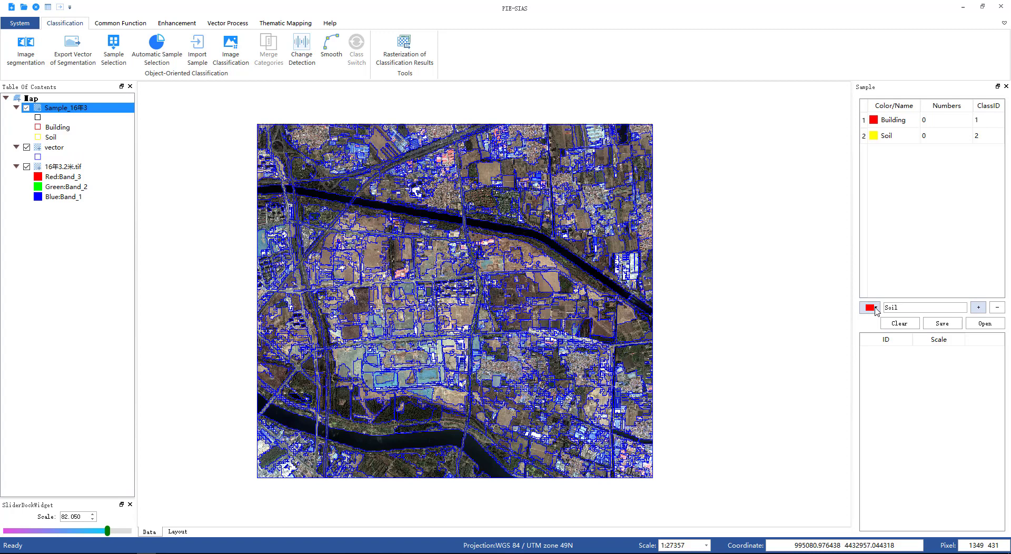
Step: Add a teal-blue sample class named Water
left_click(877, 310)
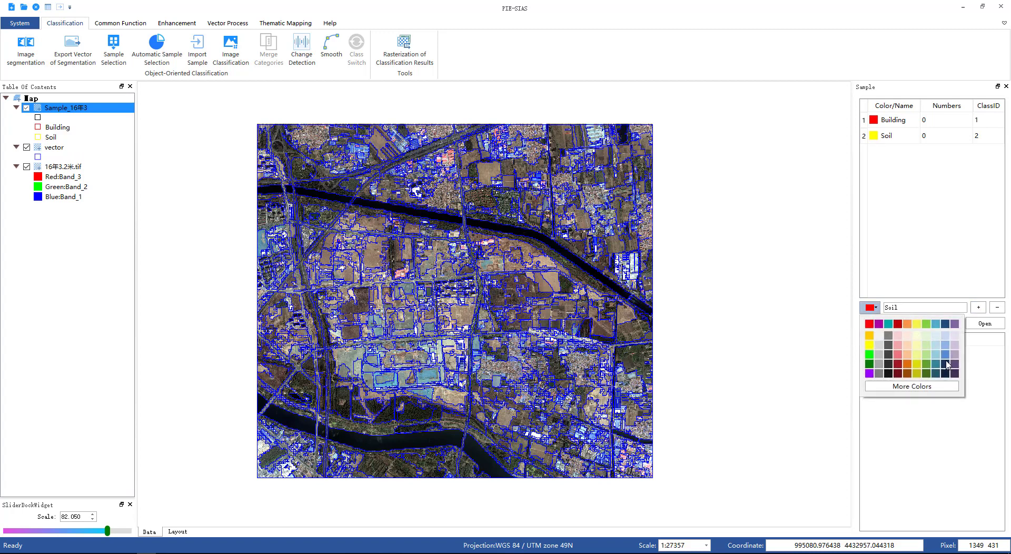
left_click(937, 367)
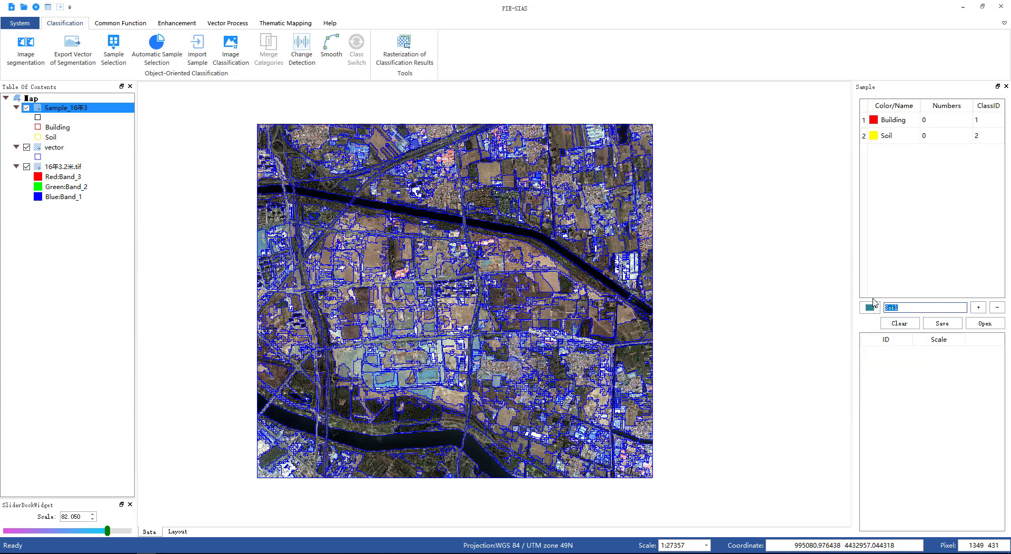
type("Water")
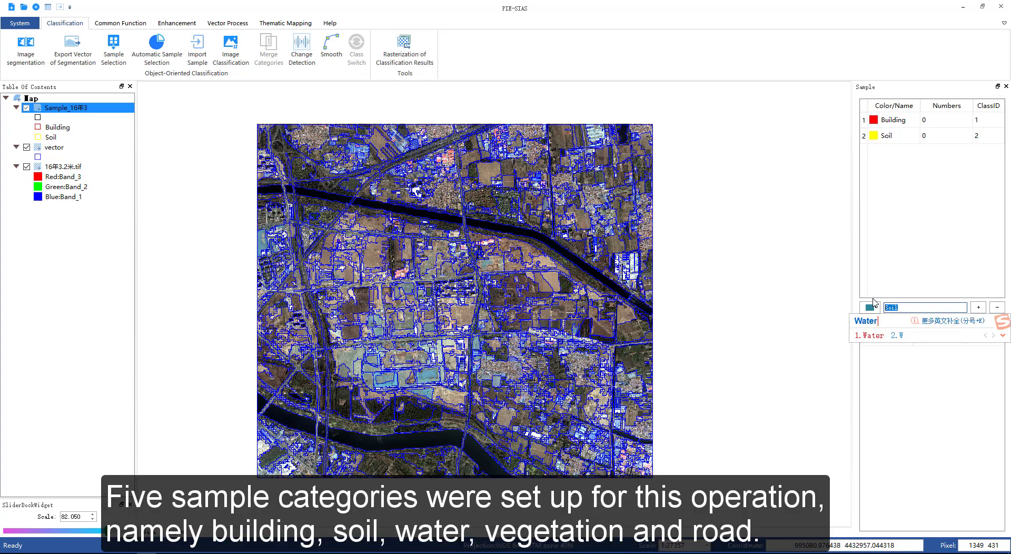
key("space")
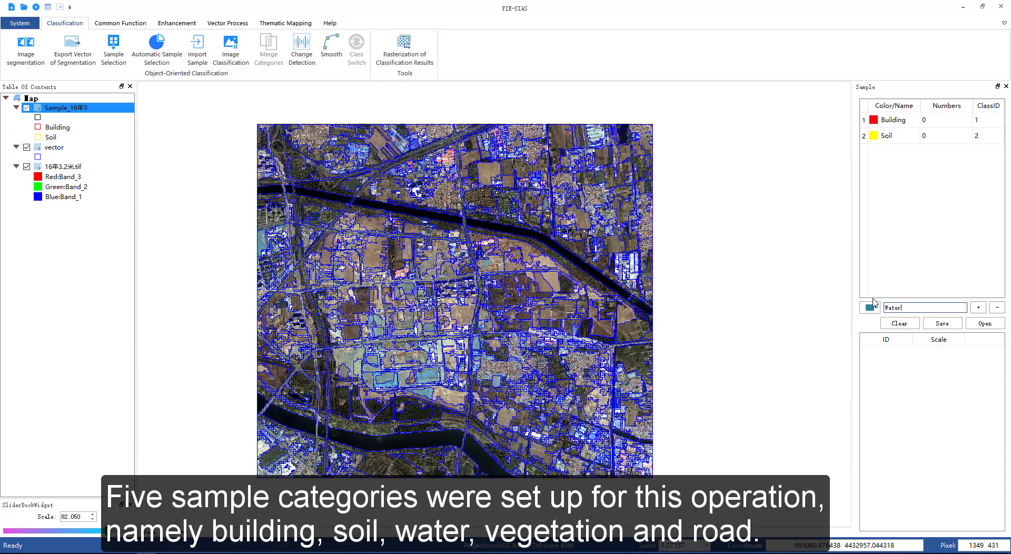
left_click(979, 307)
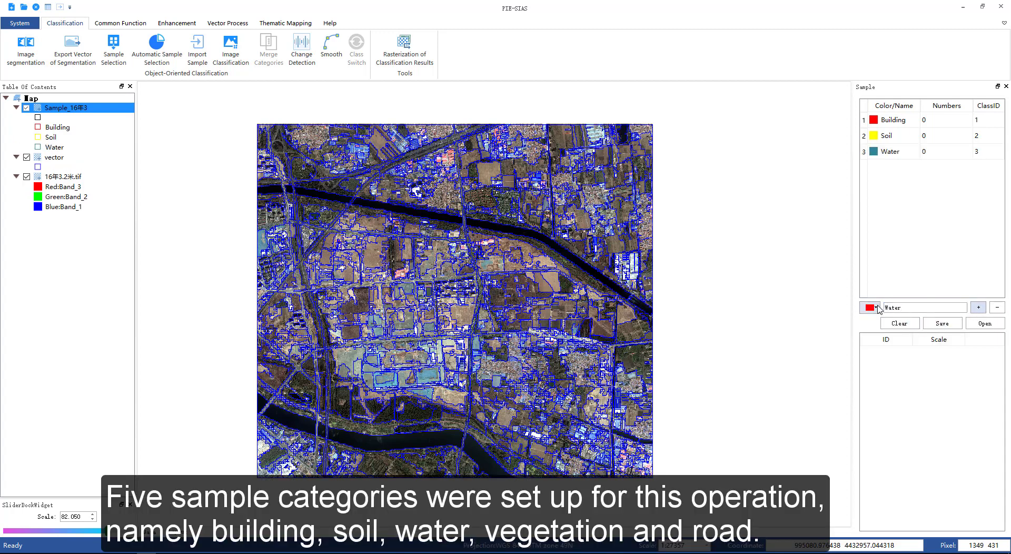
Step: Add a dark green sample class named Vegetation
left_click(876, 309)
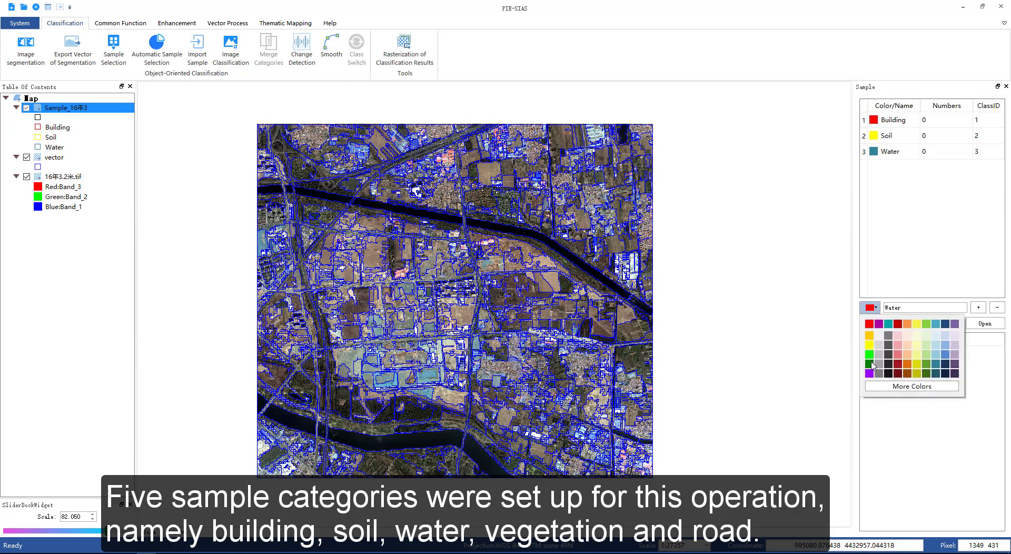
left_click(871, 364)
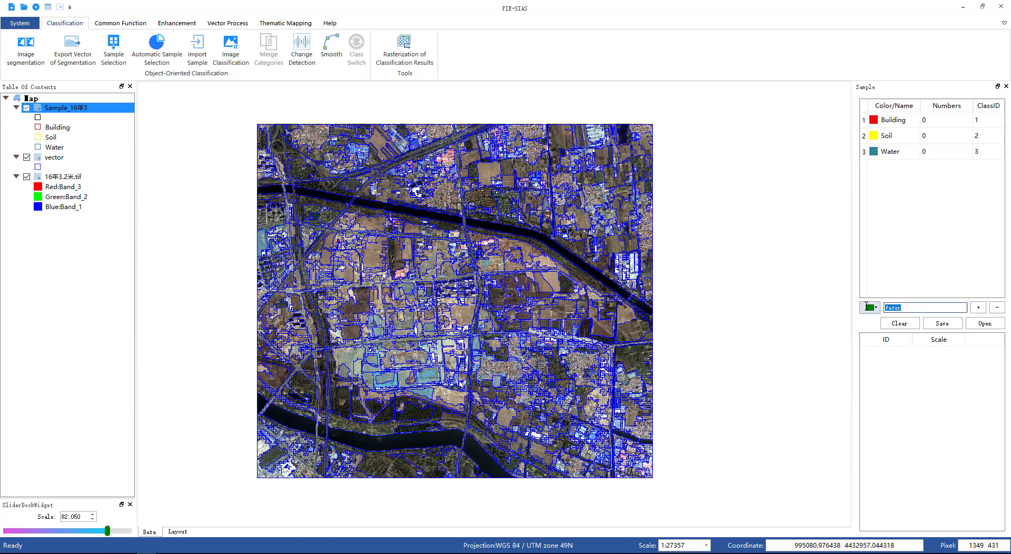
type("Ve")
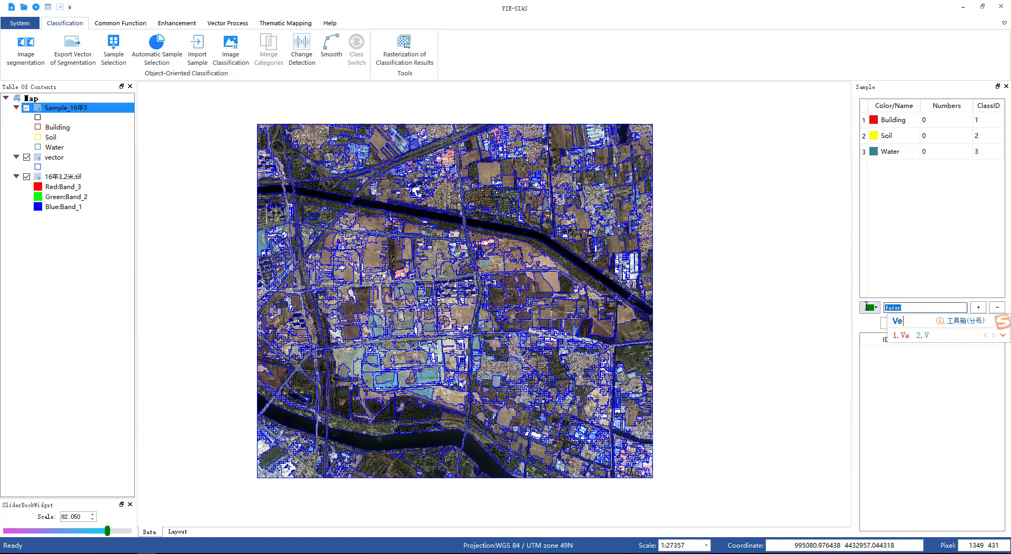
type("ge")
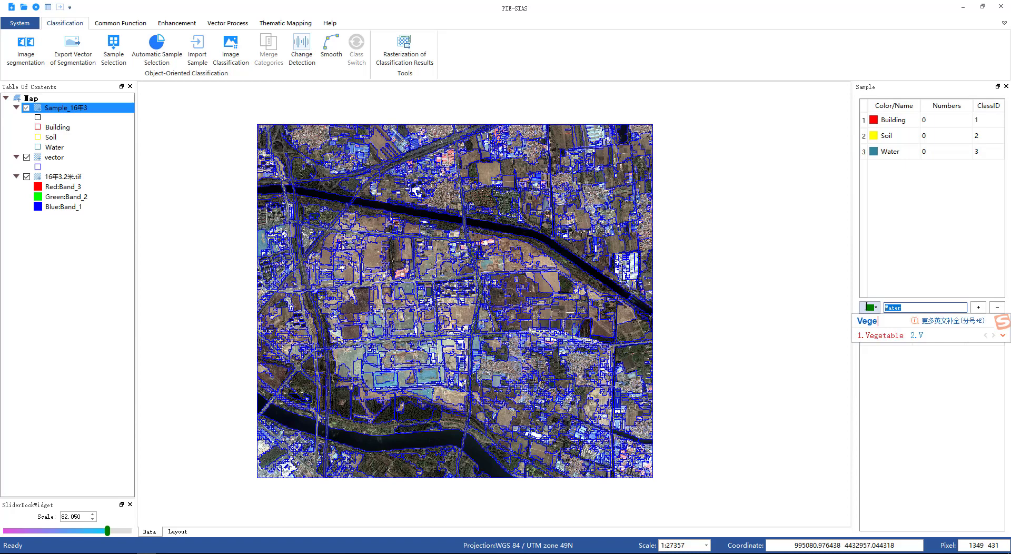
type("tati")
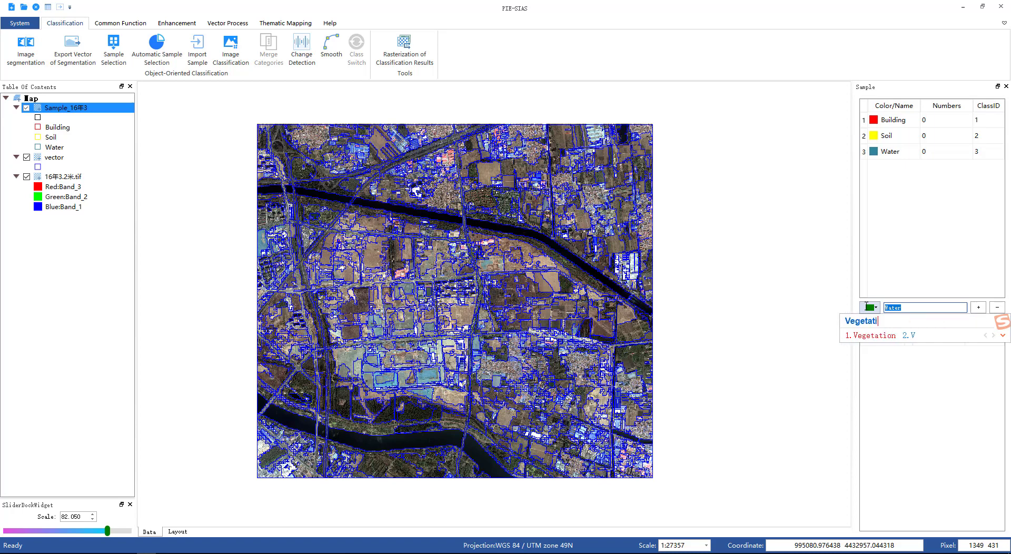
type("on")
key("space")
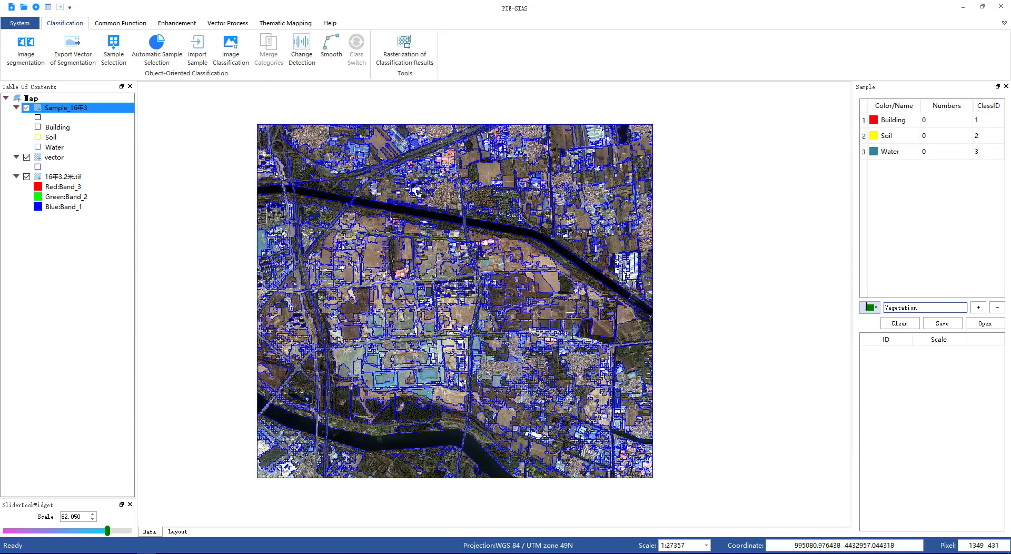
left_click(979, 307)
Step: Add a purple sample class named Road
left_click(876, 308)
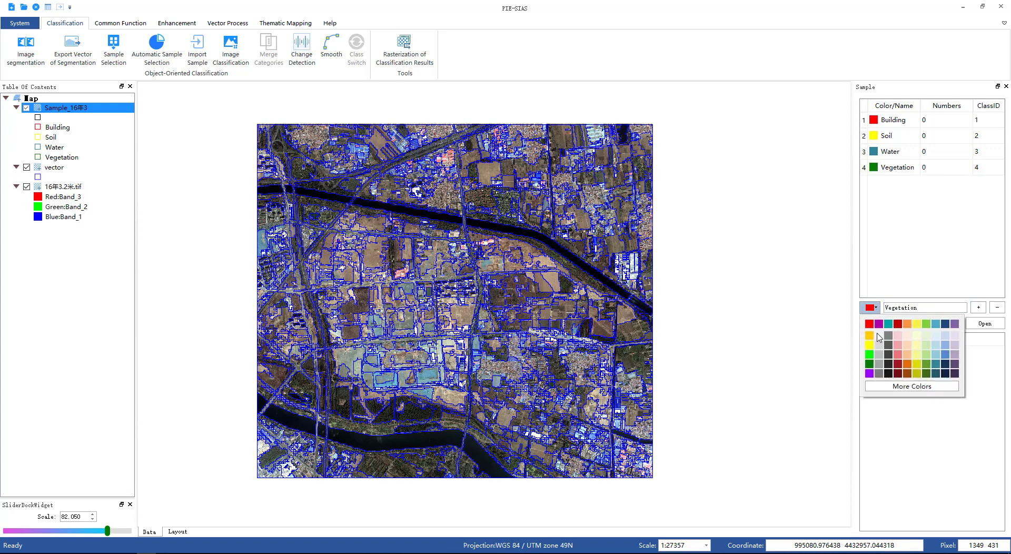
left_click(872, 373)
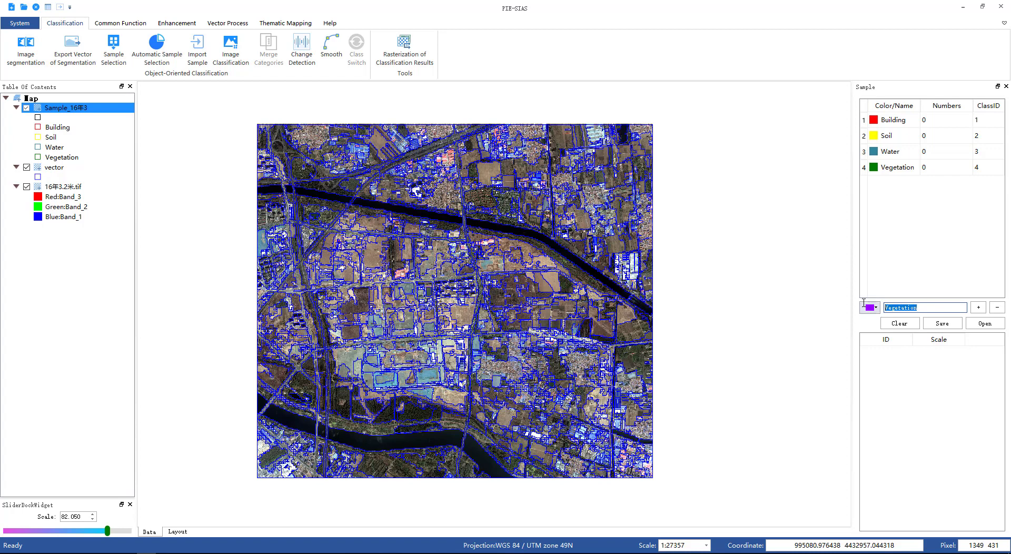
type("Road")
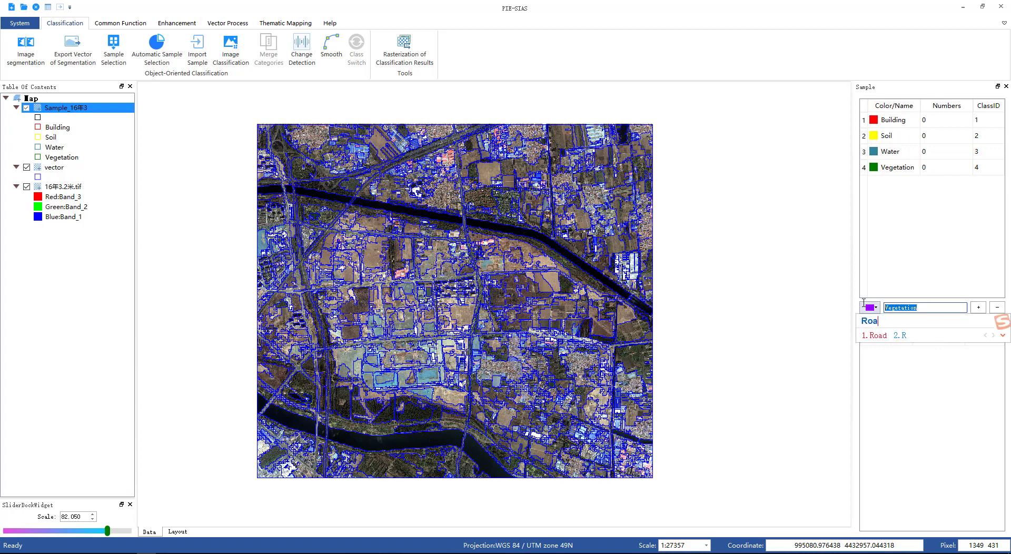
key("space")
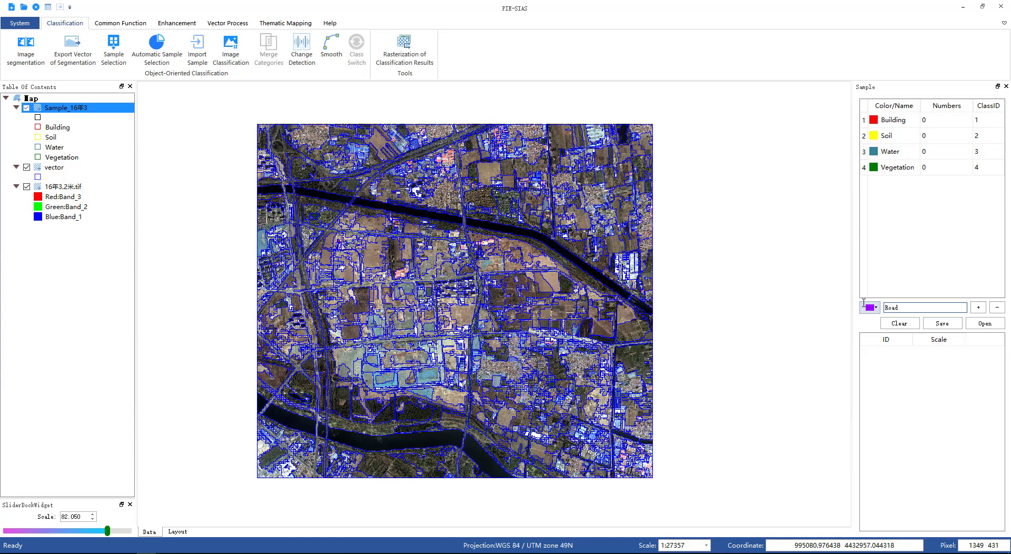
left_click(979, 307)
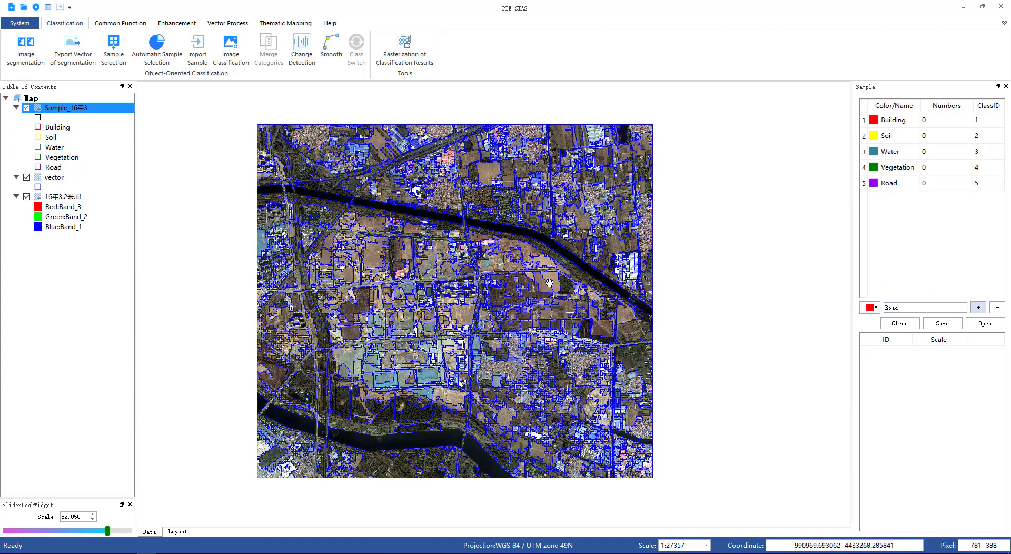
Step: Choose the Building class and select a densely built segment in the residential area as a Building sample
scroll(550, 281, "up", 2)
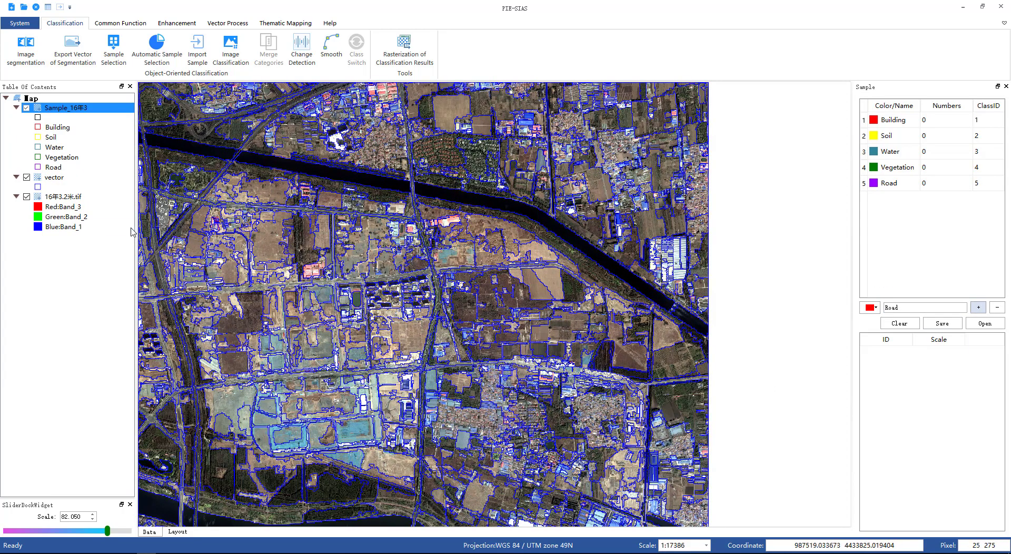
left_click(119, 23)
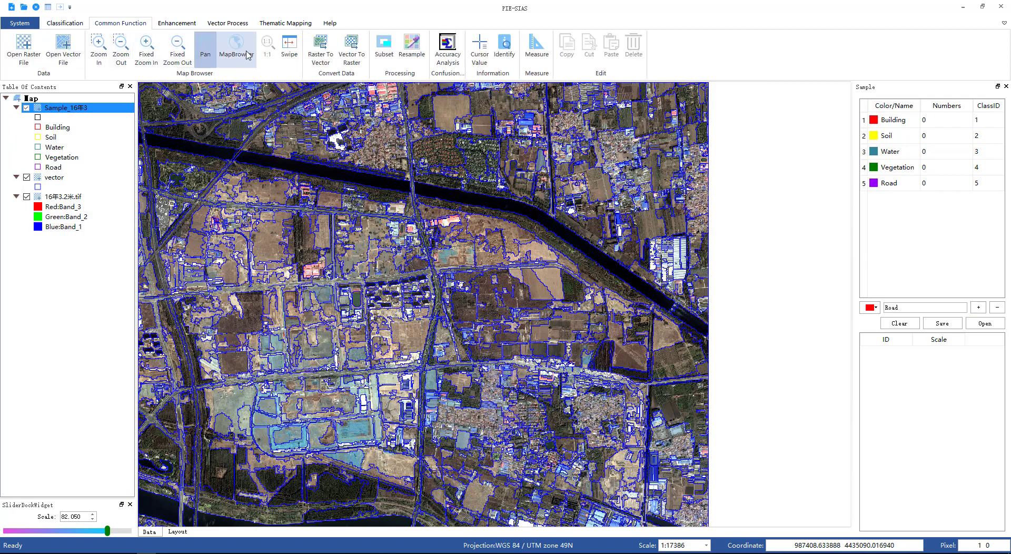
left_click_drag(448, 238, 697, 226)
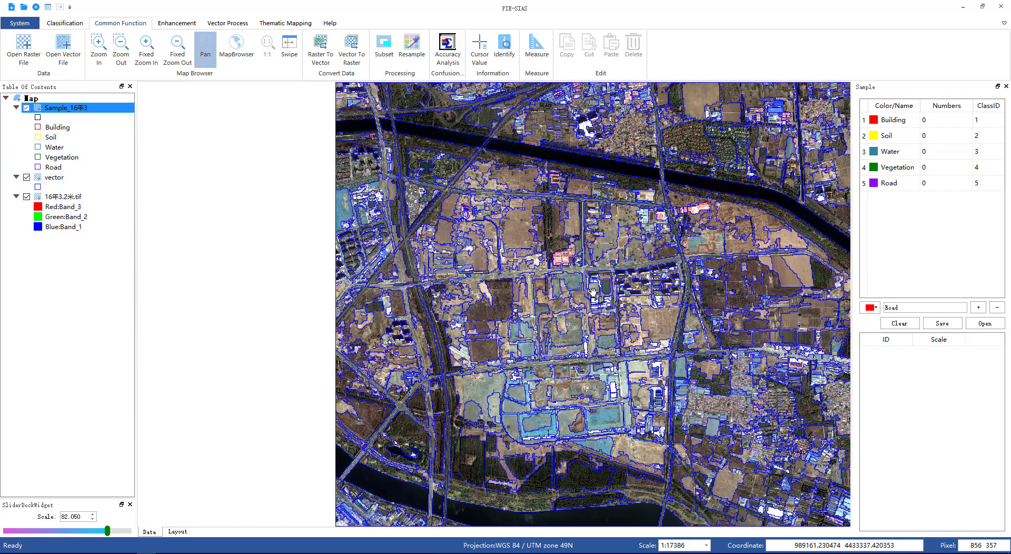
left_click_drag(592, 292, 429, 157)
left_click_drag(693, 287, 626, 306)
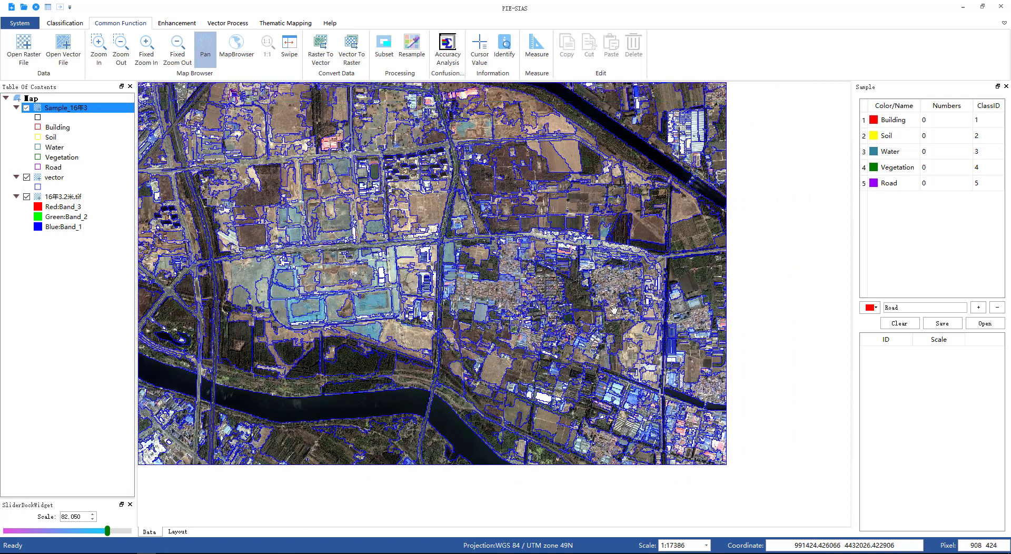
left_click(894, 124)
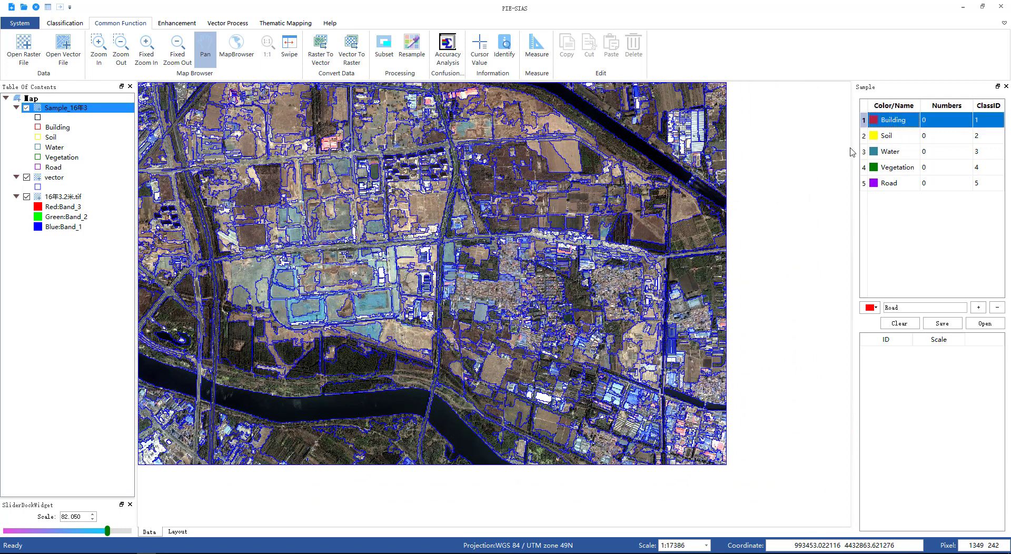
left_click(608, 286)
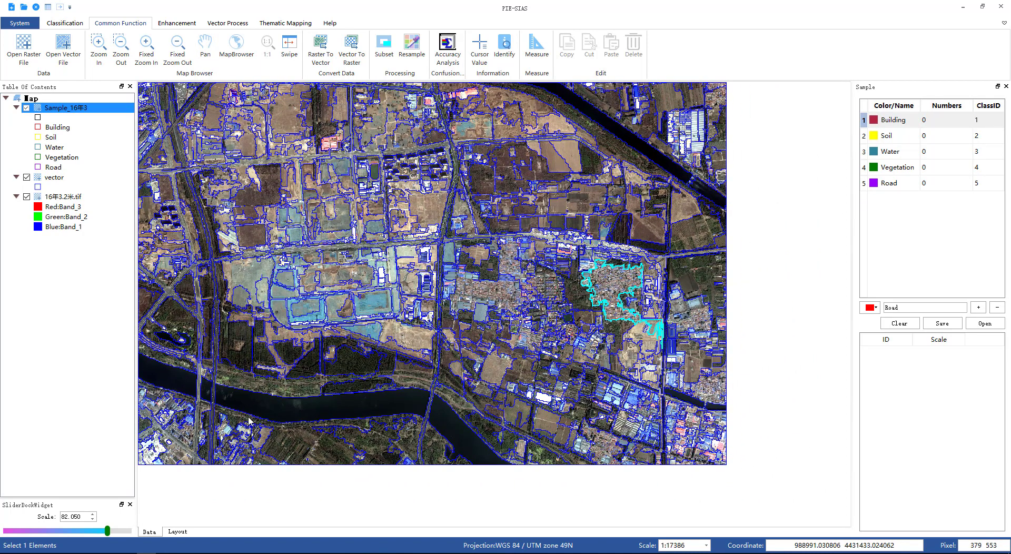
Step: Lower the segment scale to about 74.36 and add three residential segments as Building samples
left_click_drag(109, 531, 97, 532)
left_click(609, 286)
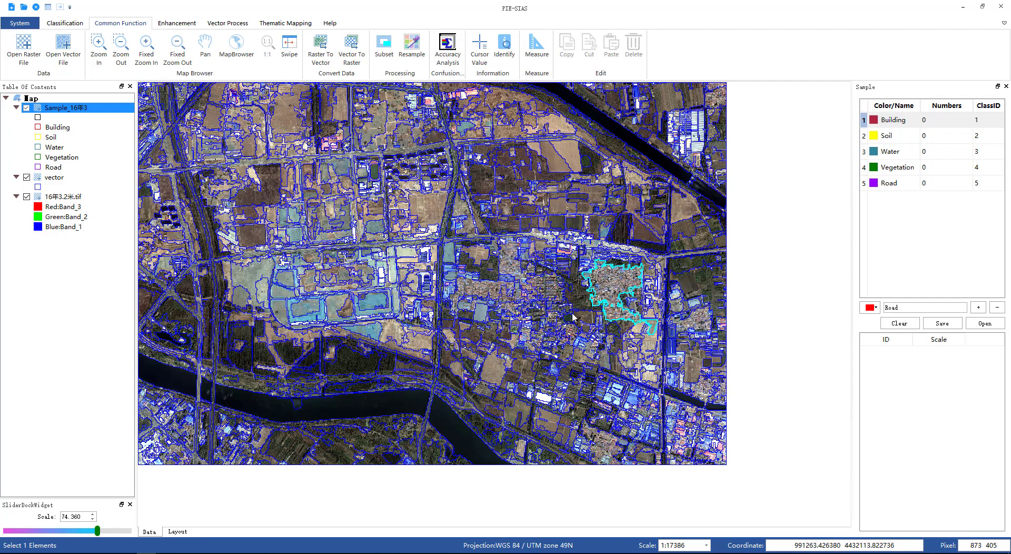
right_click(545, 300)
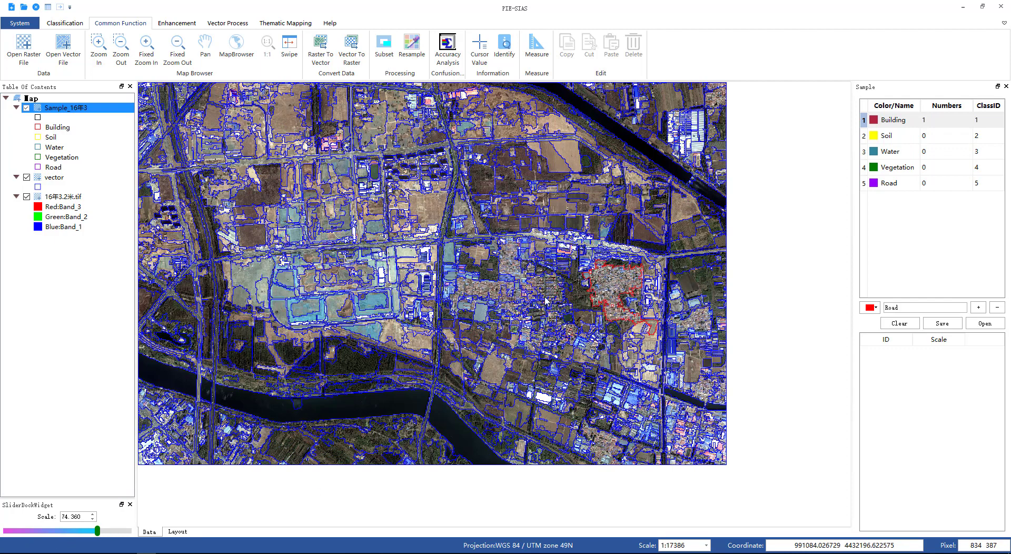
left_click(500, 290)
right_click(479, 290)
left_click(511, 262)
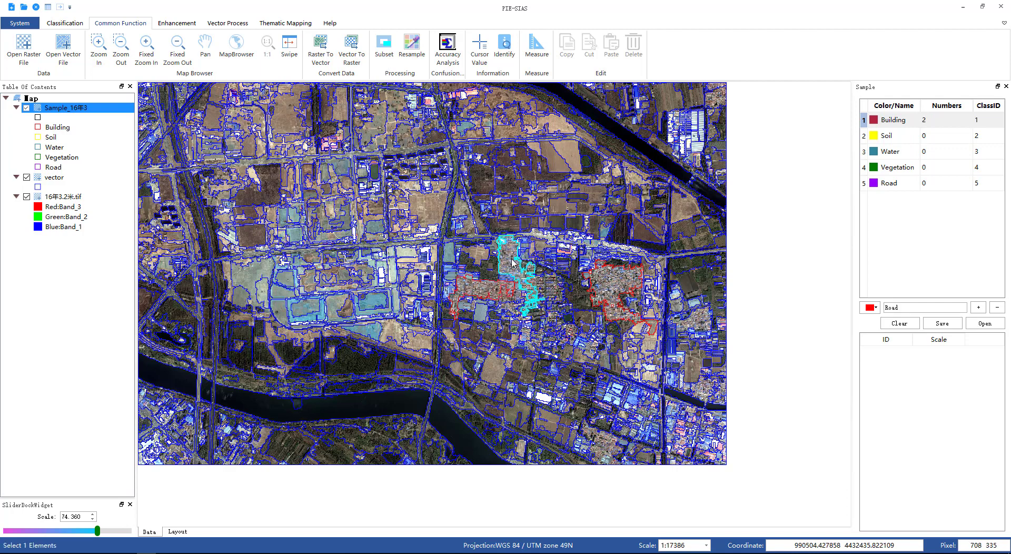
right_click(511, 259)
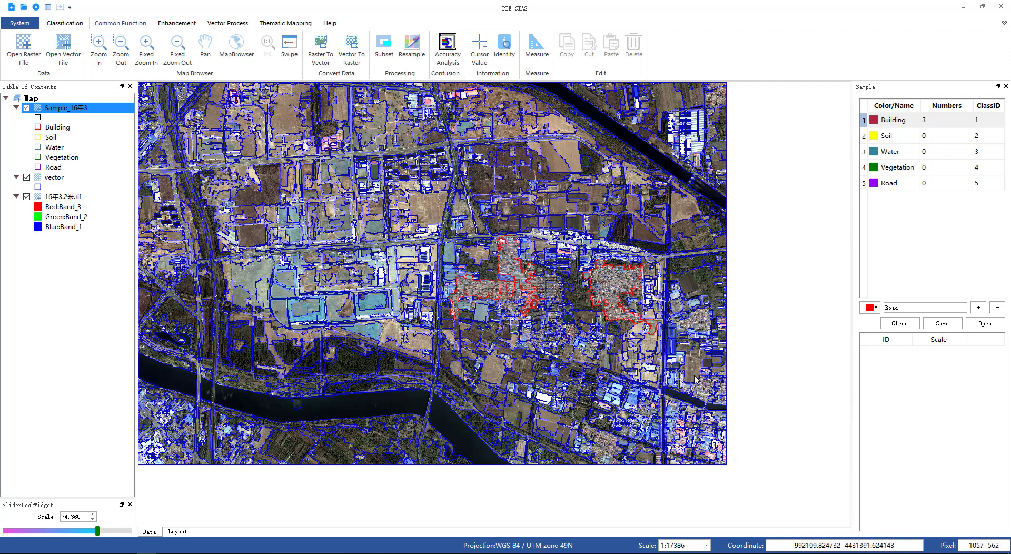
Step: Add factory roof segments in the southeastern industrial area as Building samples, with the segment scale set to about 83.76
left_click(707, 449)
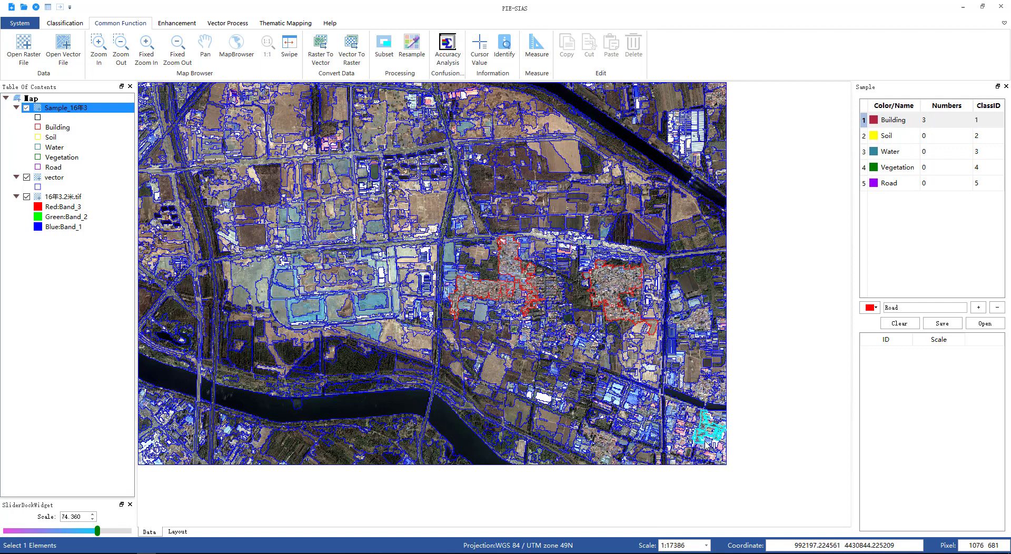
left_click(629, 405)
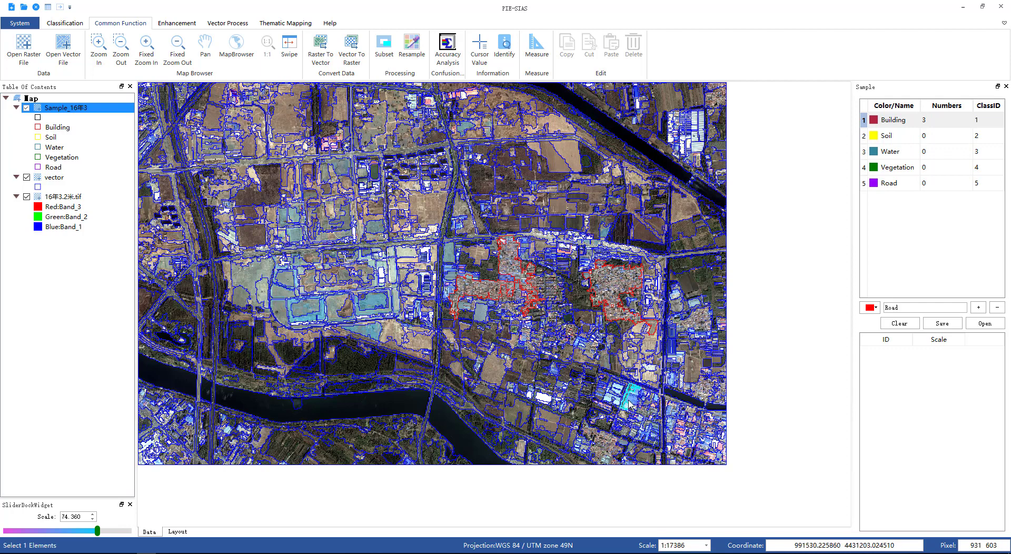
right_click(608, 400)
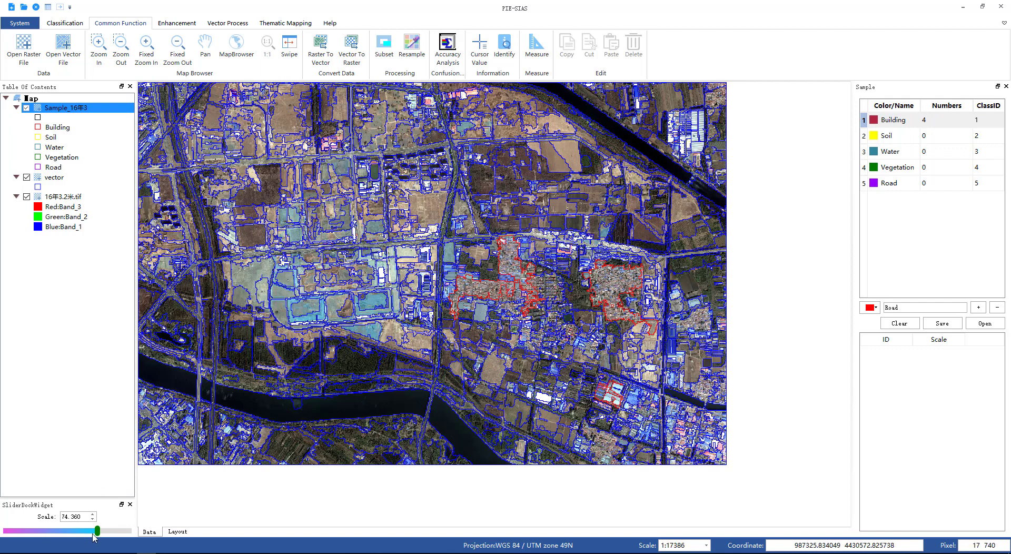
left_click_drag(94, 537, 110, 534)
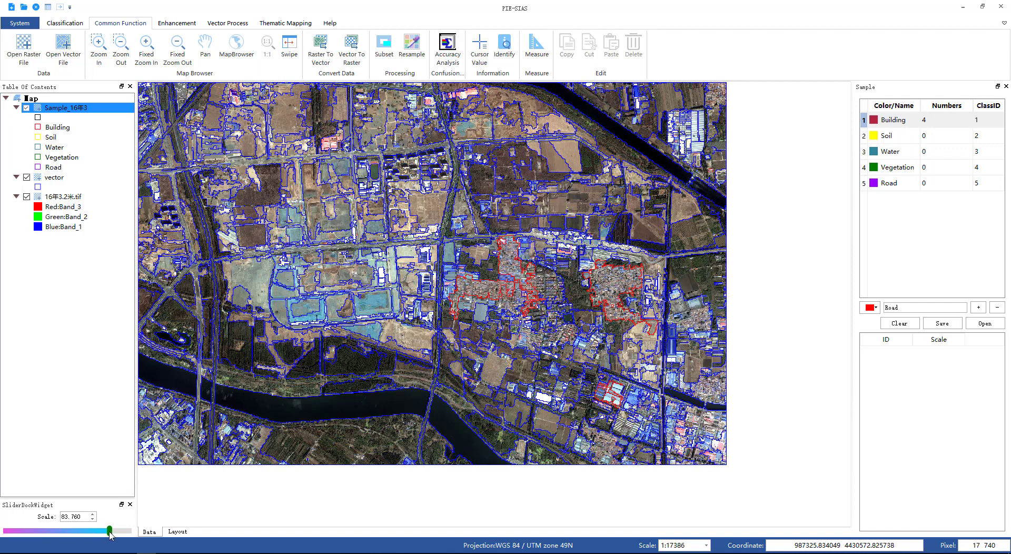
left_click(633, 404)
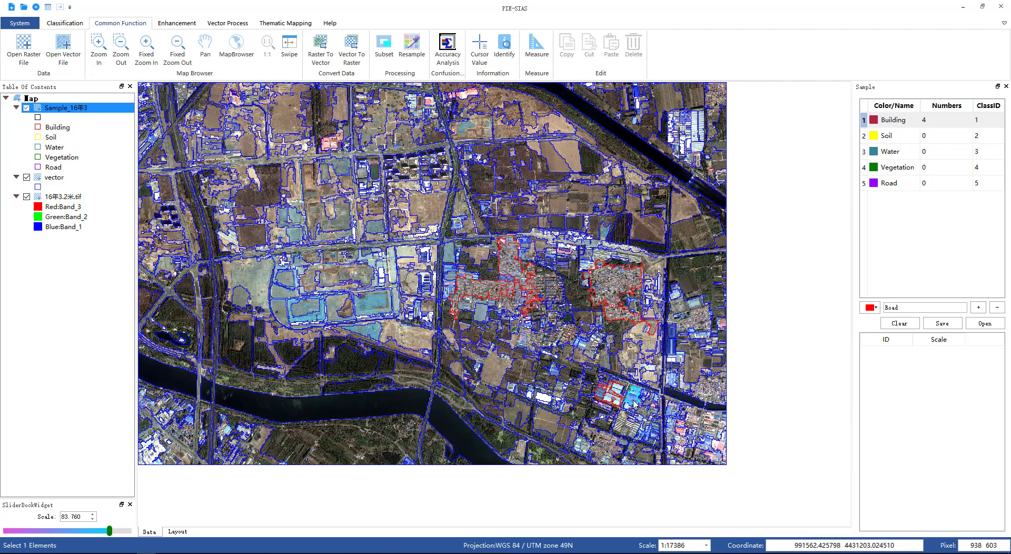
right_click(633, 400)
left_click(719, 449)
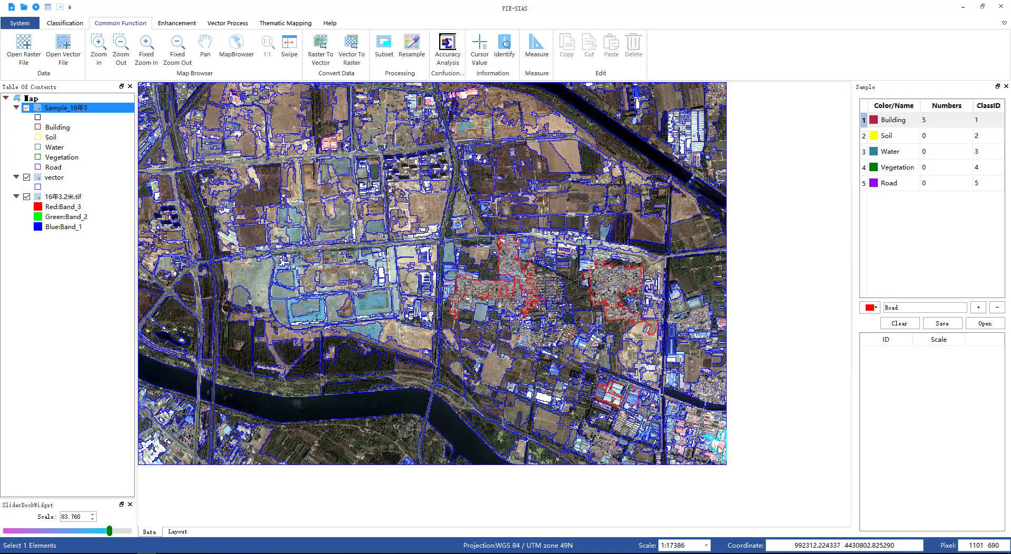
right_click(719, 449)
left_click(711, 436)
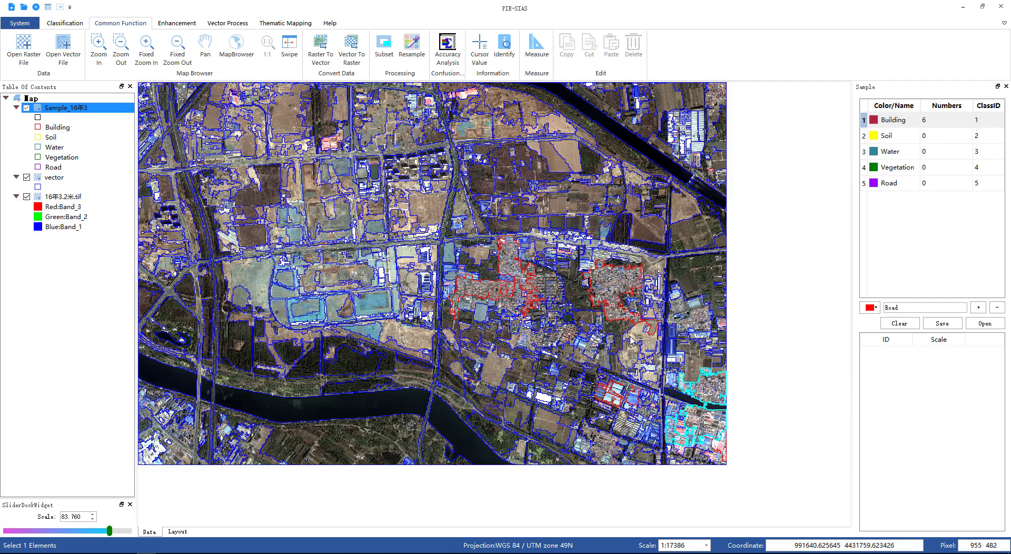
Step: Add further building segments across the northern and central parts of the image as Building samples
left_click(544, 288)
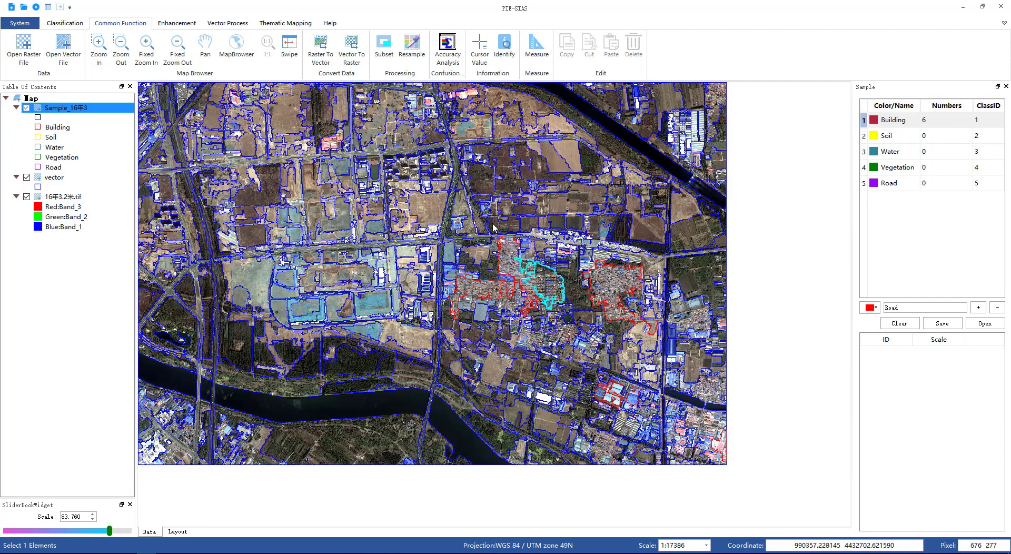
left_click(204, 47)
left_click_drag(310, 167, 423, 282)
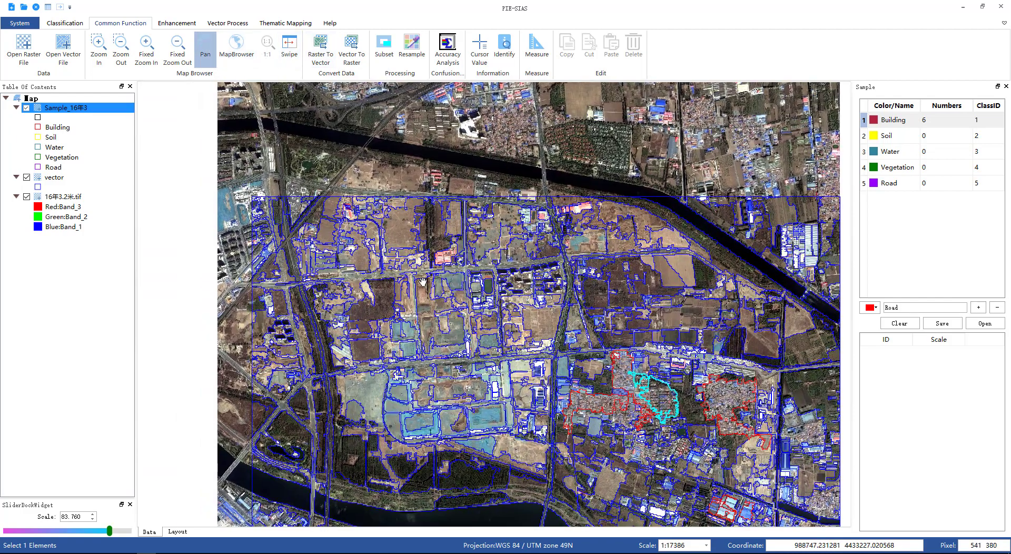
left_click_drag(441, 166, 386, 286)
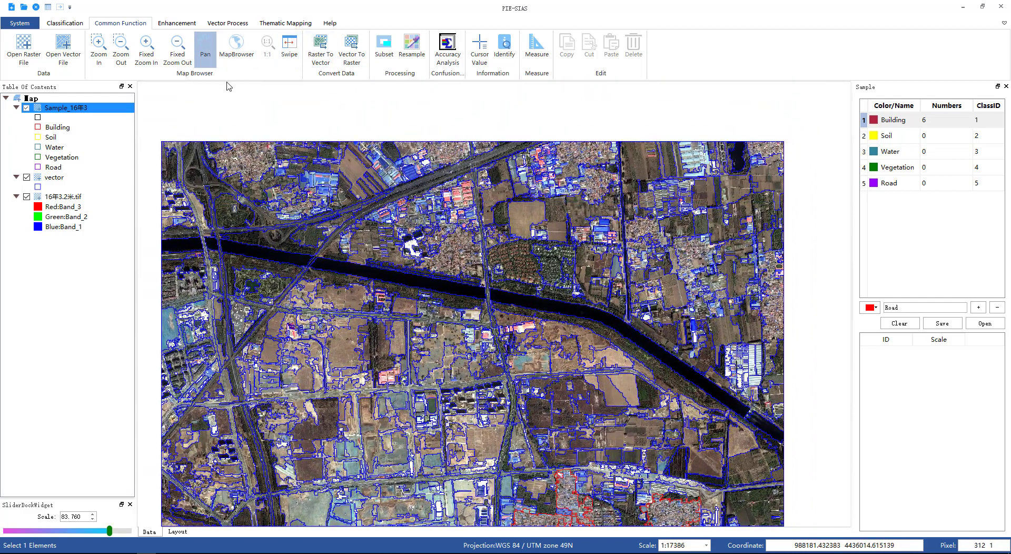
left_click(902, 124)
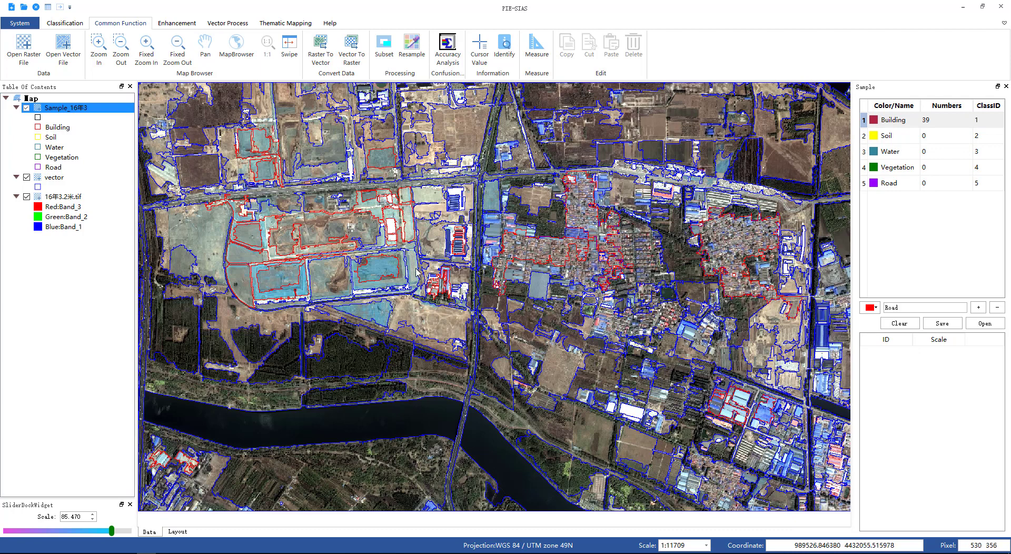
left_click(416, 272)
left_click(414, 267)
left_click(493, 198)
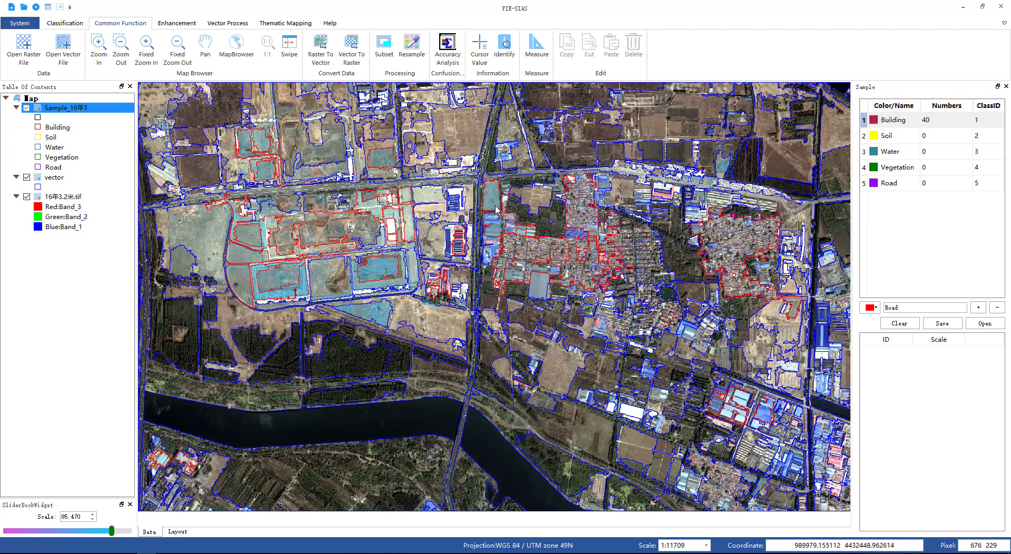
Step: Choose the Soil class and select bare-ground segments in the northern fields as Soil samples
left_click(897, 138)
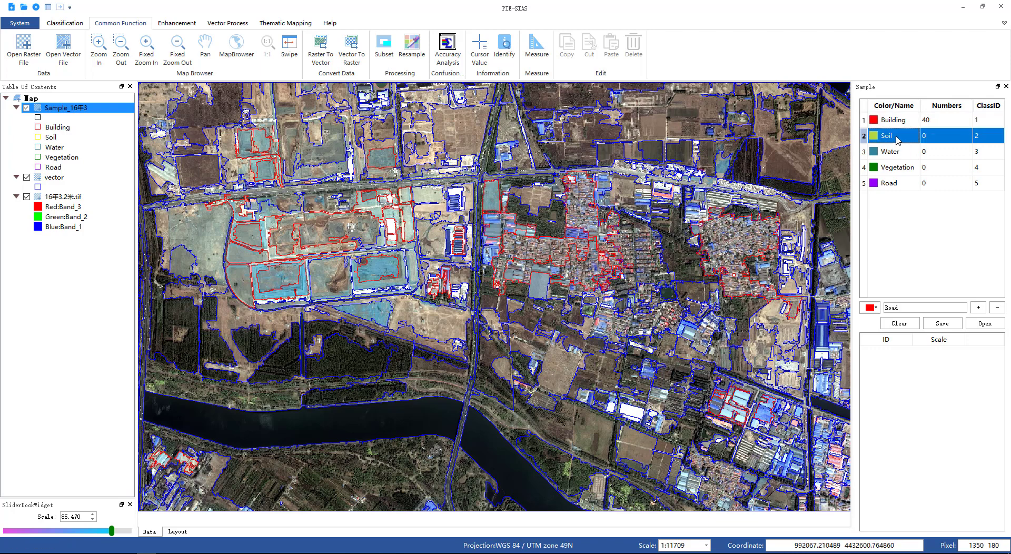
left_click(466, 150)
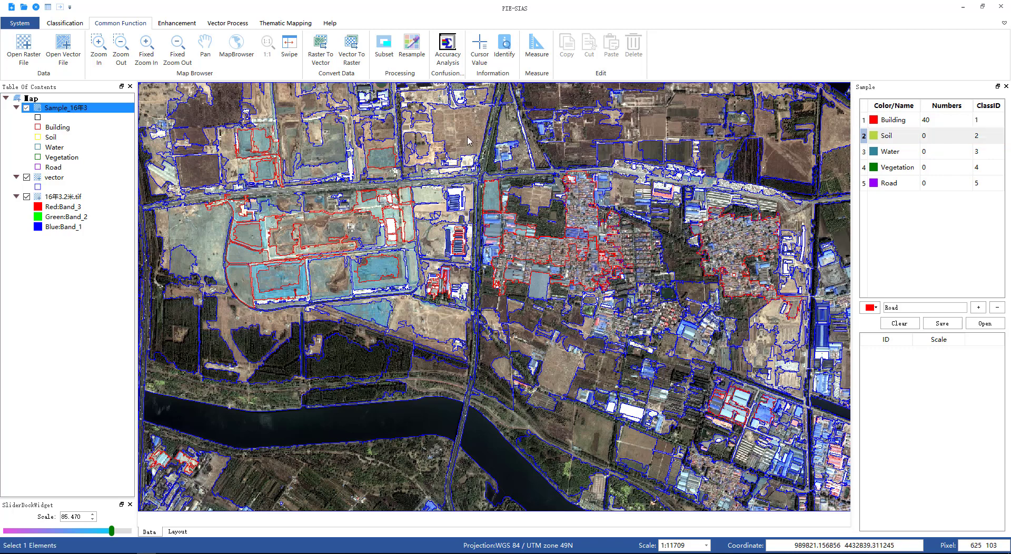
left_click(575, 133)
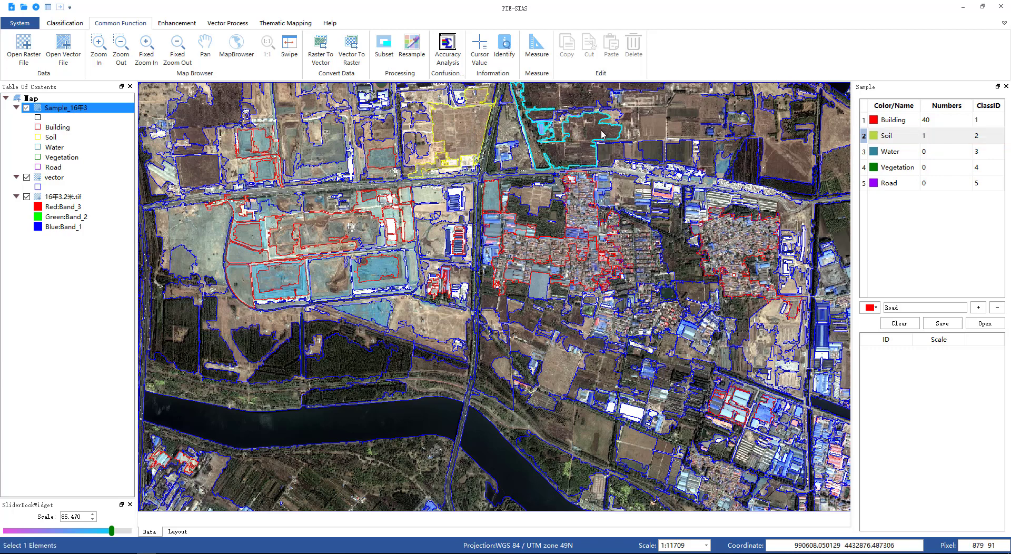
left_click(573, 102)
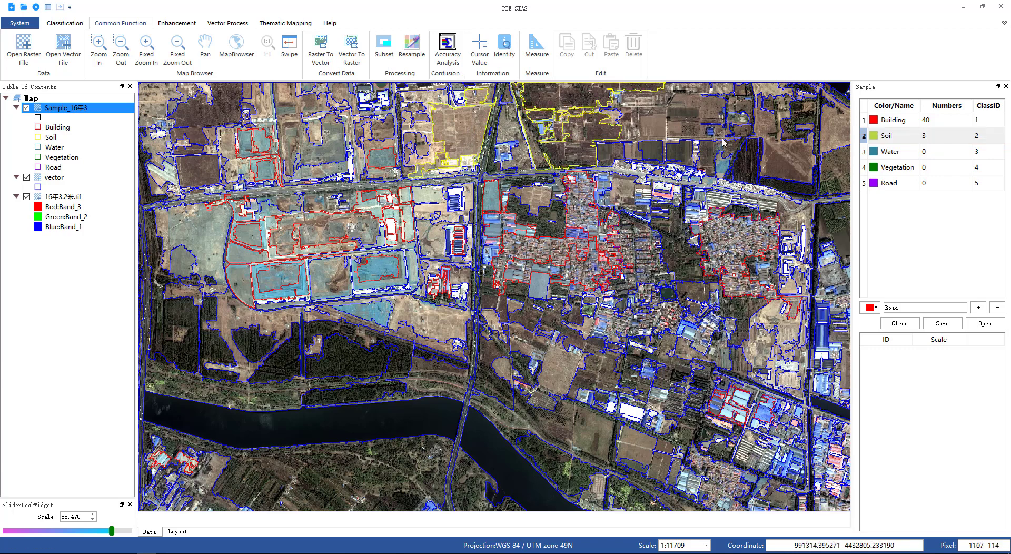
left_click(710, 112)
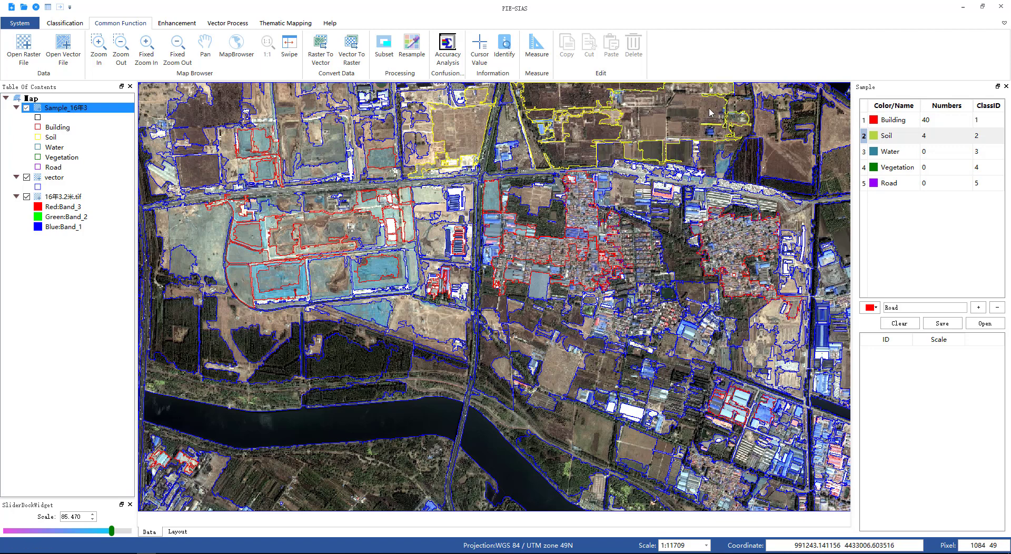
left_click(710, 112)
left_click(789, 172)
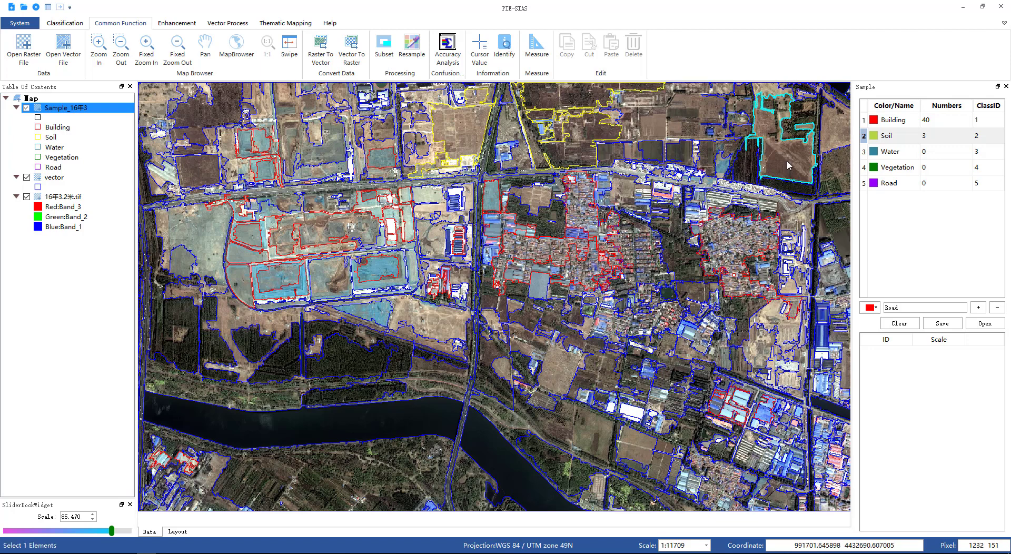
left_click(788, 165)
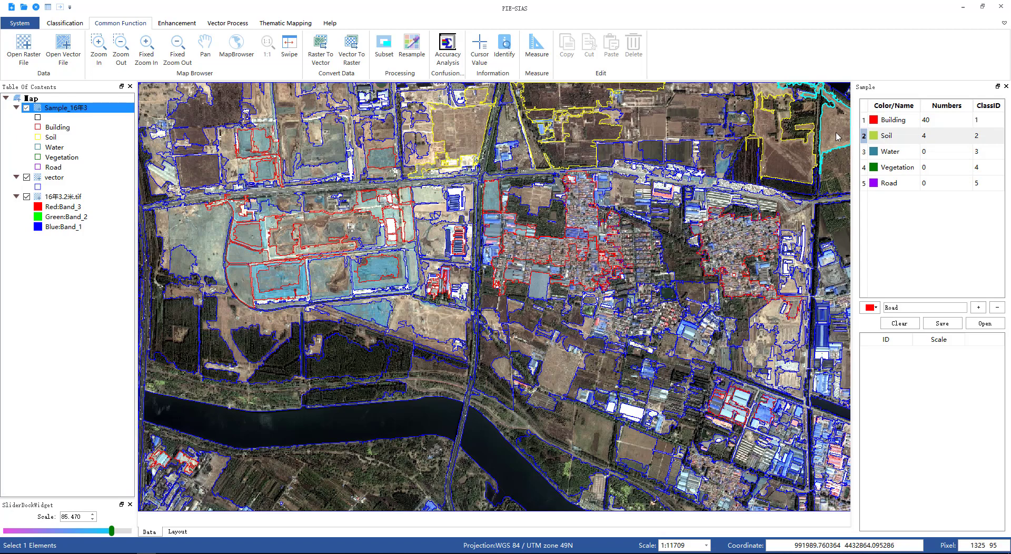
left_click(838, 137)
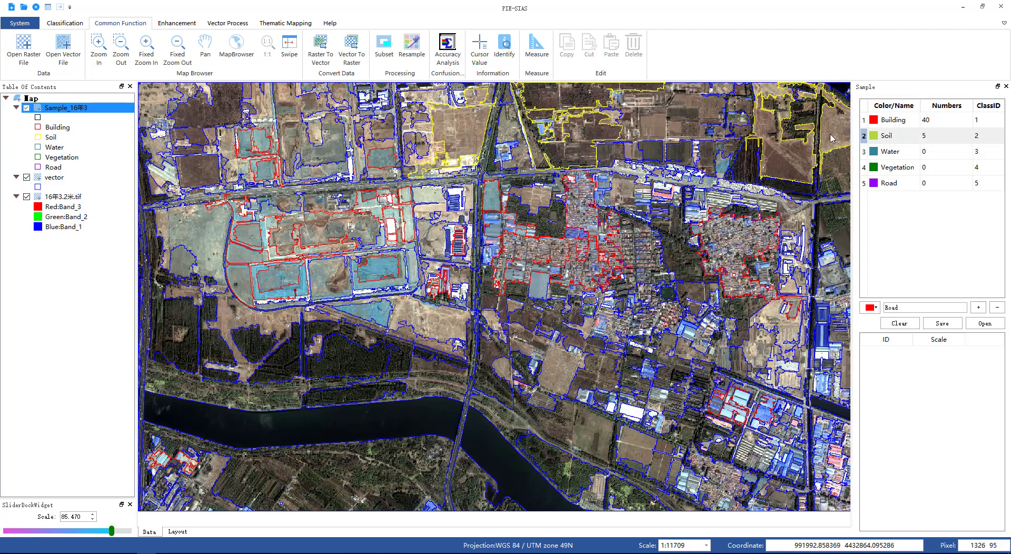
Step: Add bare-soil segments near the river and in the eastern area as Soil samples
left_click(205, 50)
left_click_drag(684, 372, 616, 244)
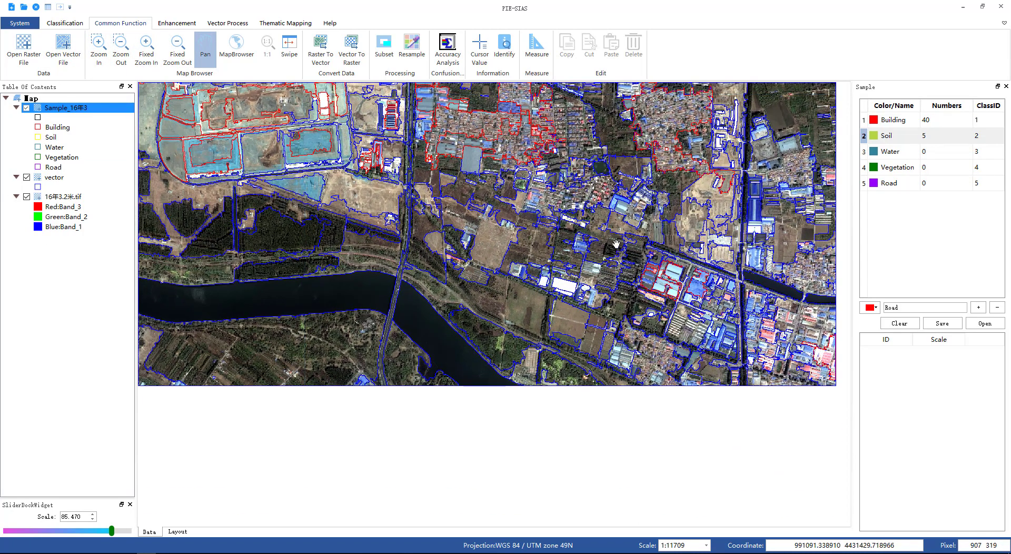
left_click(889, 136)
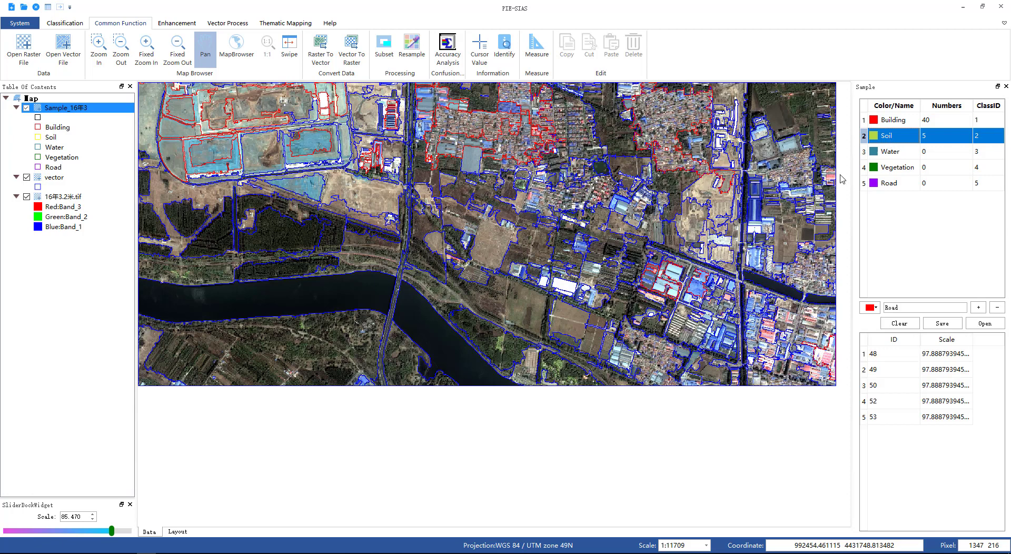
left_click(494, 243)
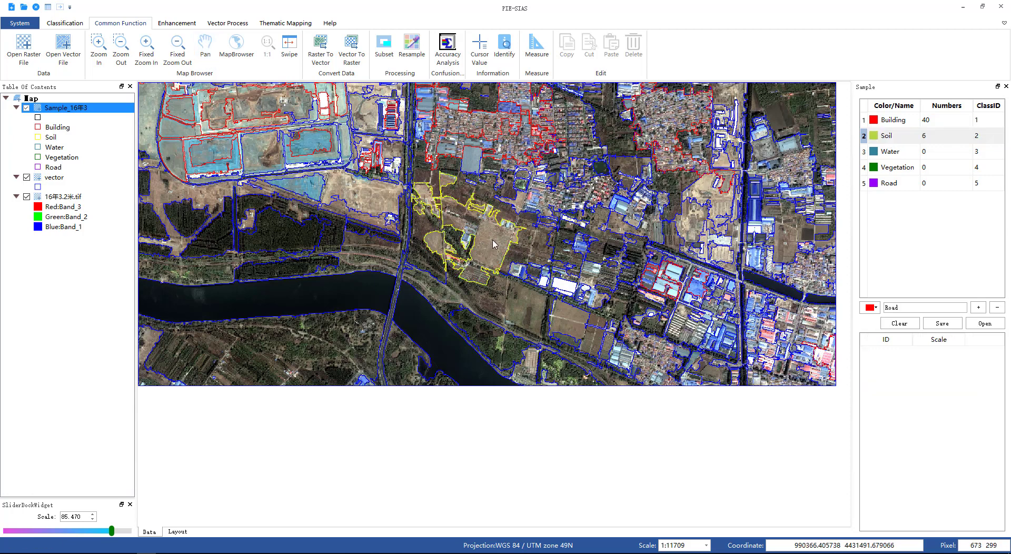
left_click(374, 202)
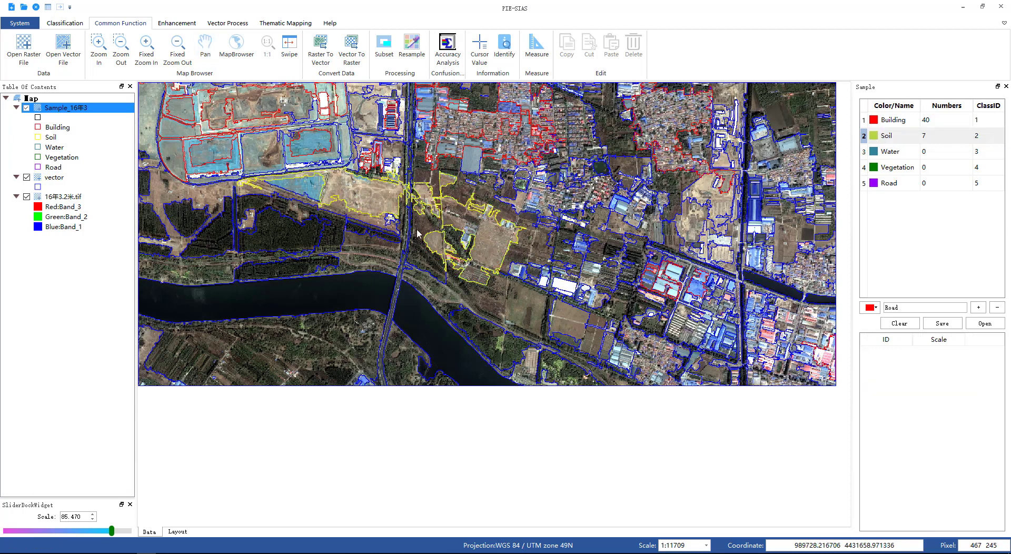
left_click(588, 324)
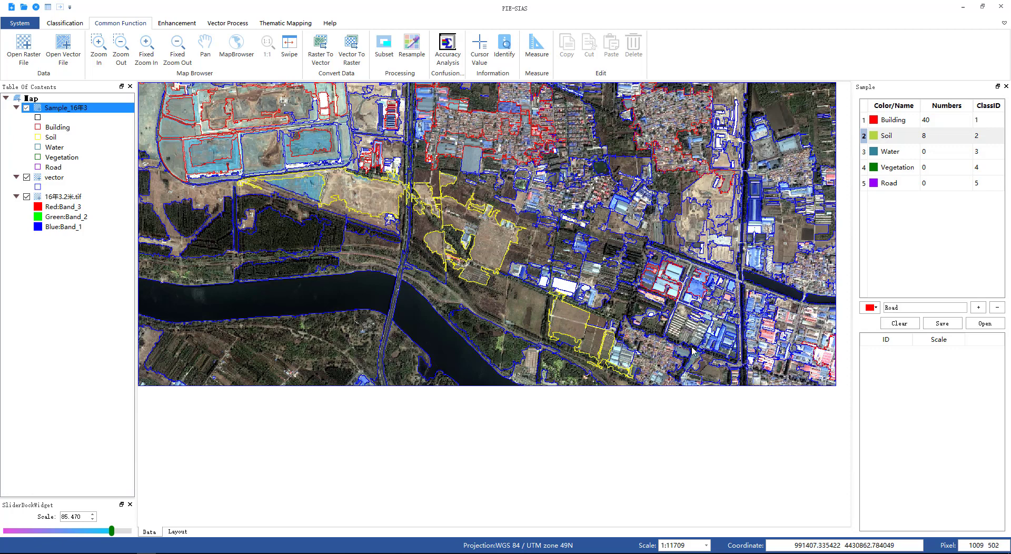
left_click(791, 237)
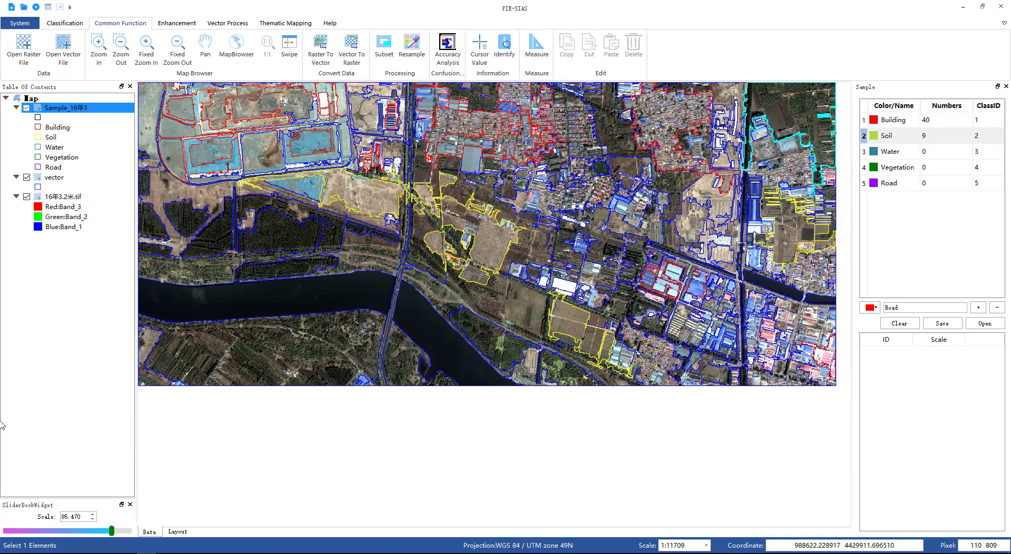
Step: Add three bare field segments in the north-central area as Soil samples
left_click(206, 48)
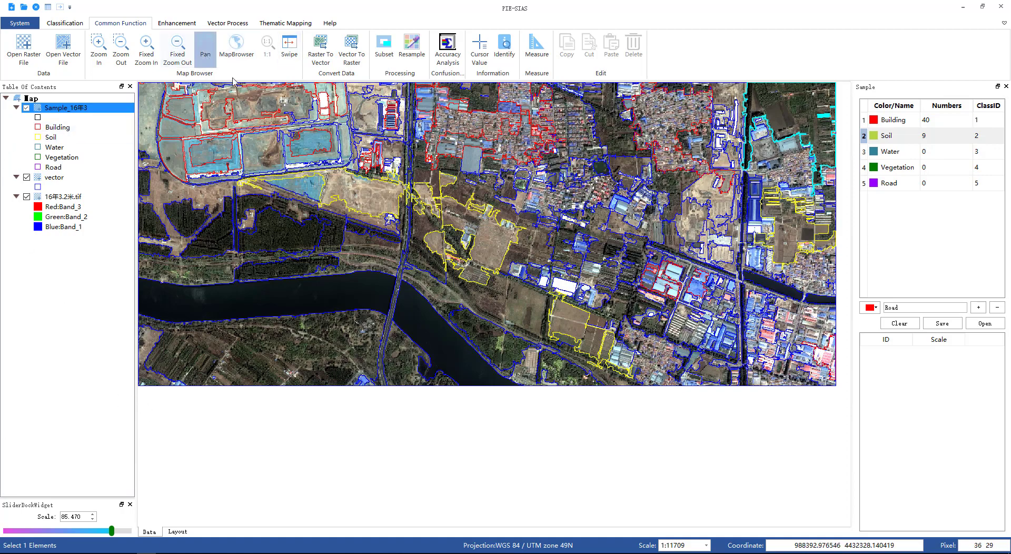
left_click_drag(616, 88, 593, 272)
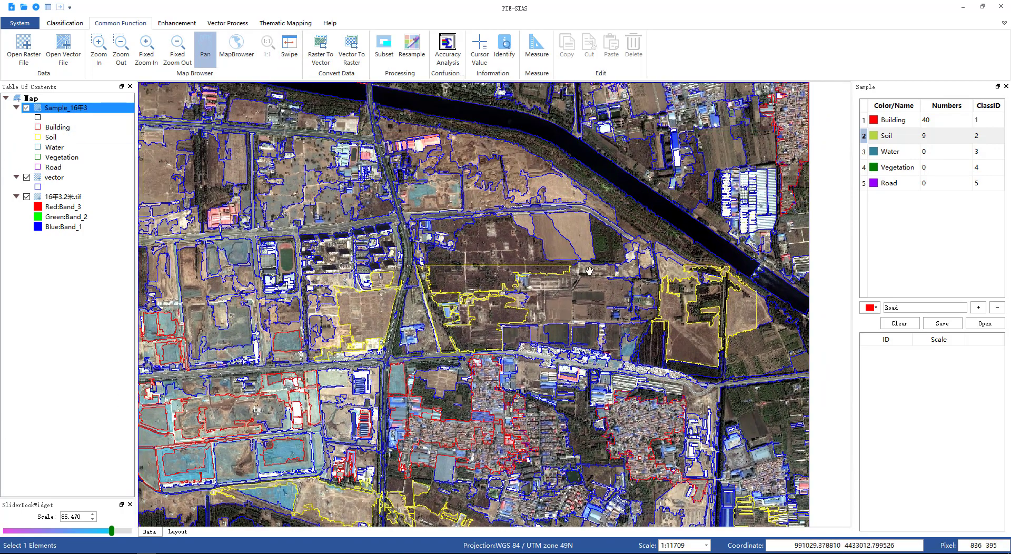
left_click(883, 138)
left_click(205, 51)
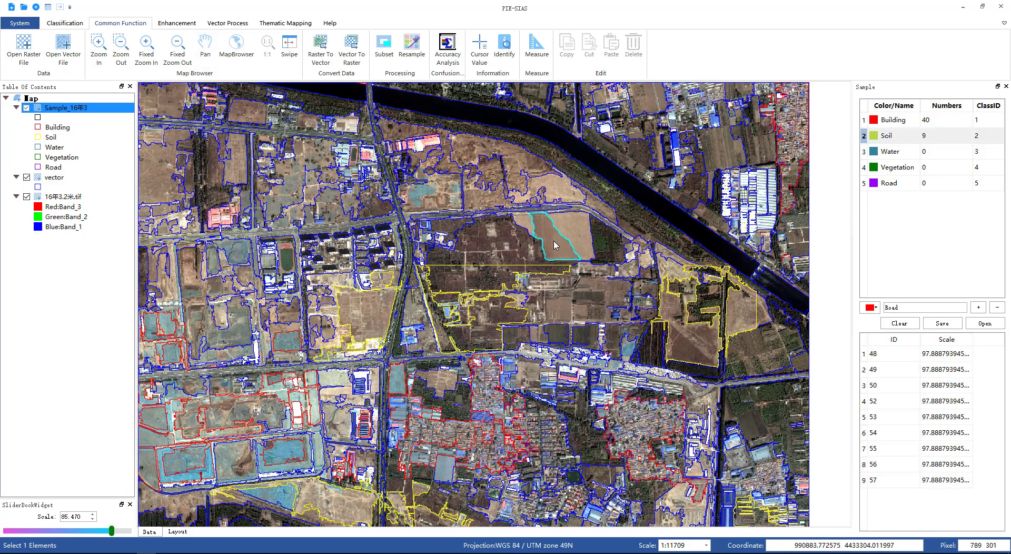
left_click(554, 242)
left_click(575, 228)
left_click(565, 196)
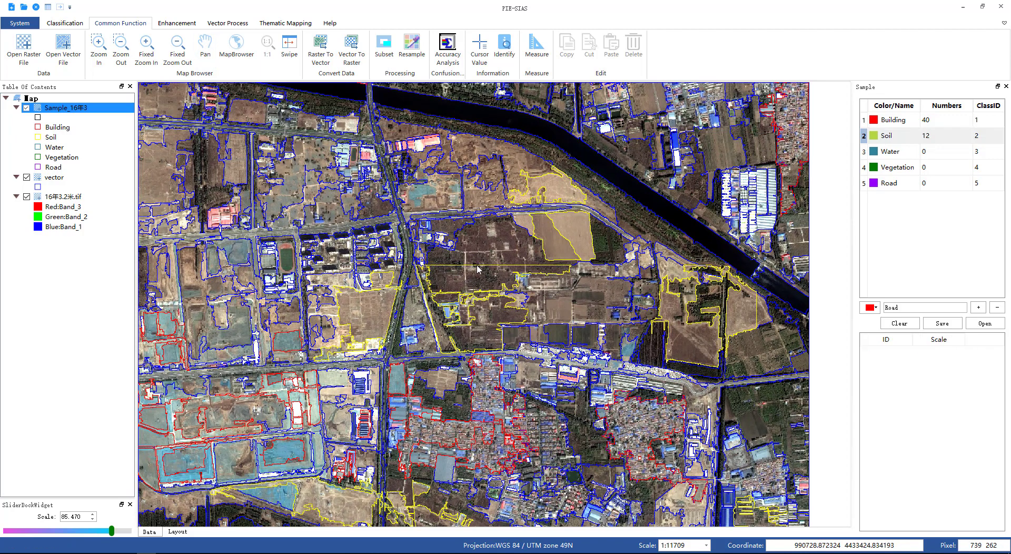
Step: Add bare-ground segments in the central and southern fields as further Soil samples
left_click(311, 199)
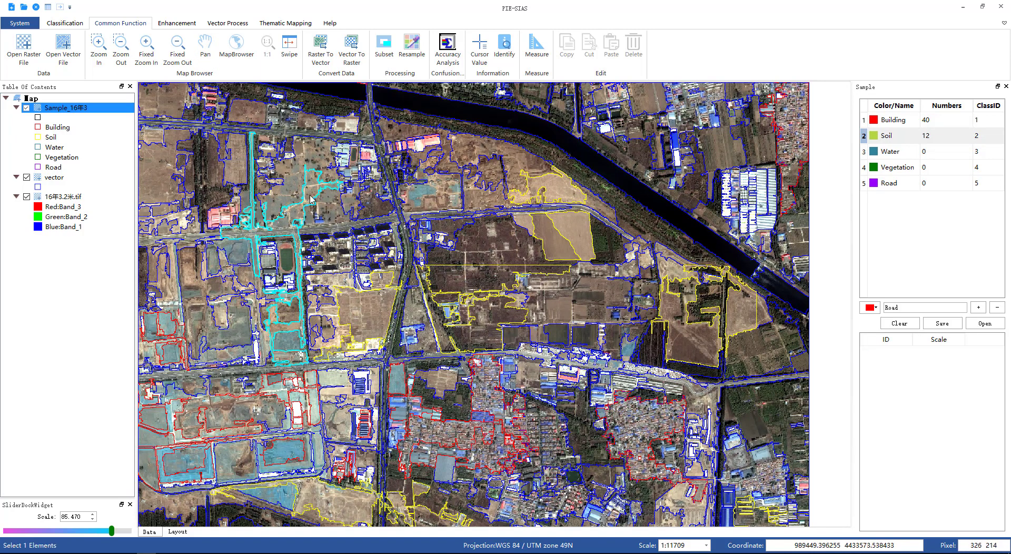
left_click(332, 315)
left_click(332, 316)
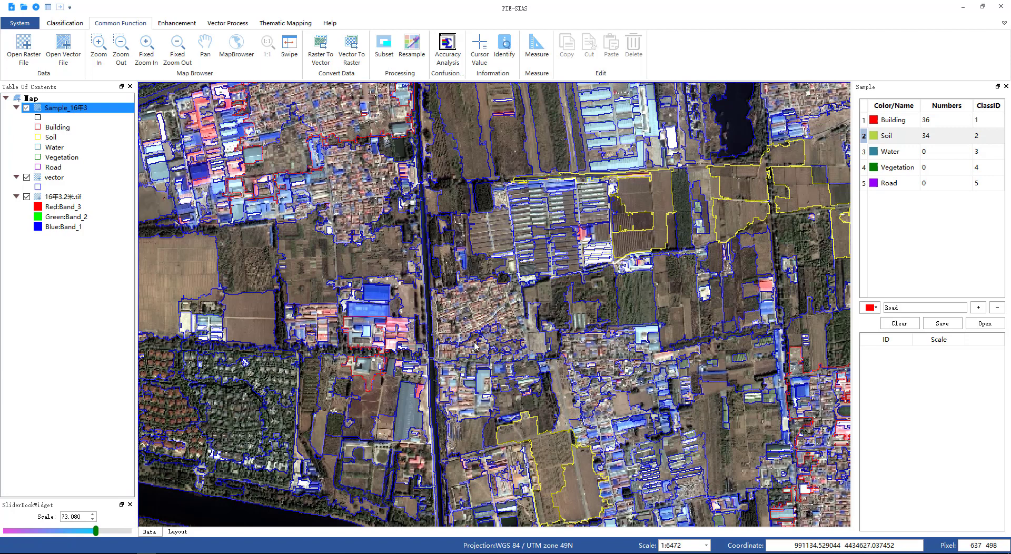
left_click(470, 433)
left_click(471, 482)
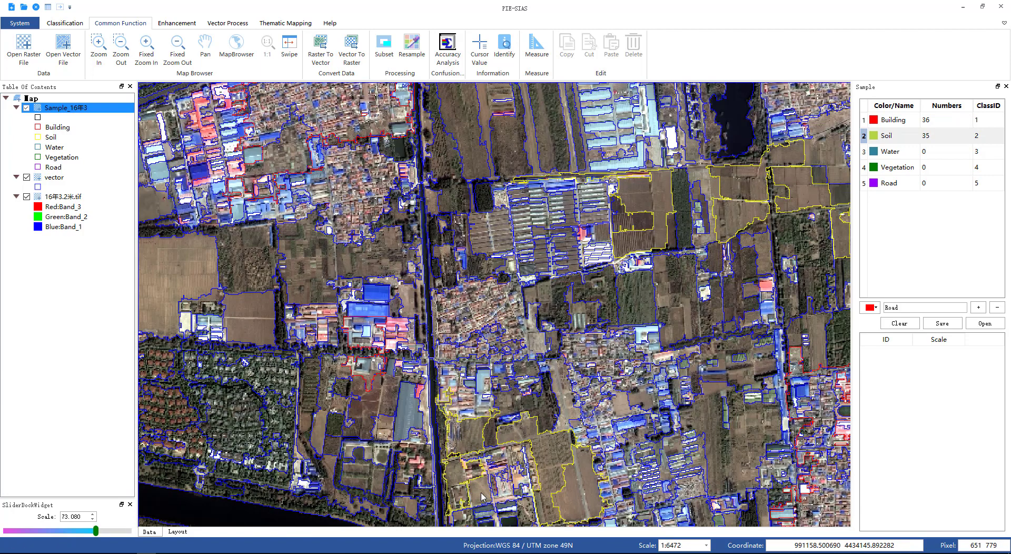
left_click(482, 497)
left_click(481, 496)
Step: Choose the Water class and select segments of the river in the southern part as Water samples
left_click(908, 153)
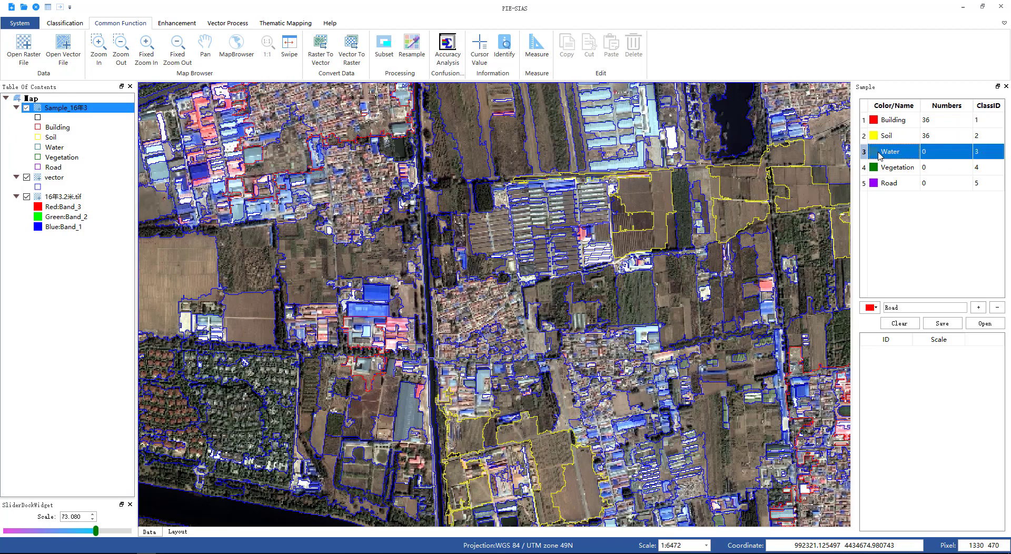
scroll(633, 301, "down", 1)
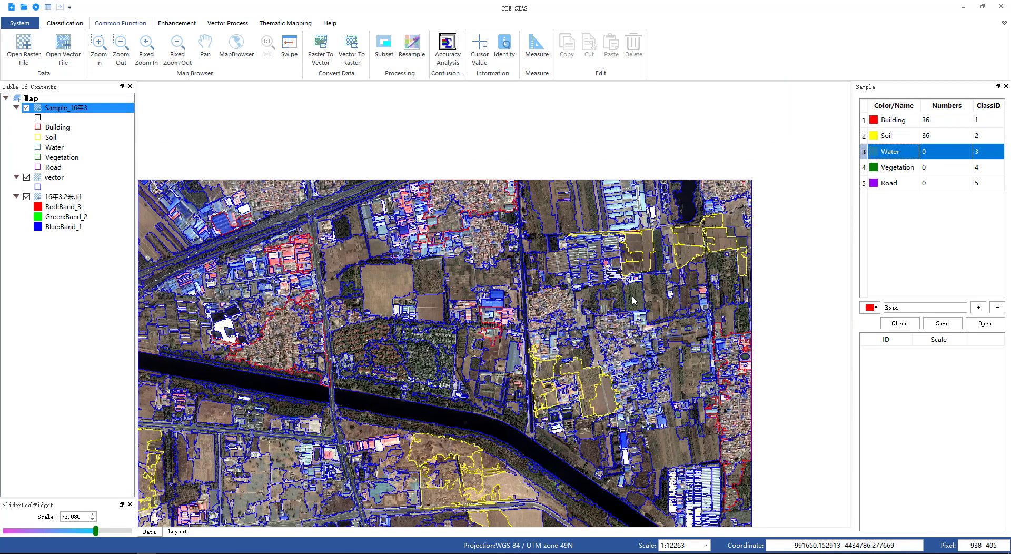
left_click(532, 408)
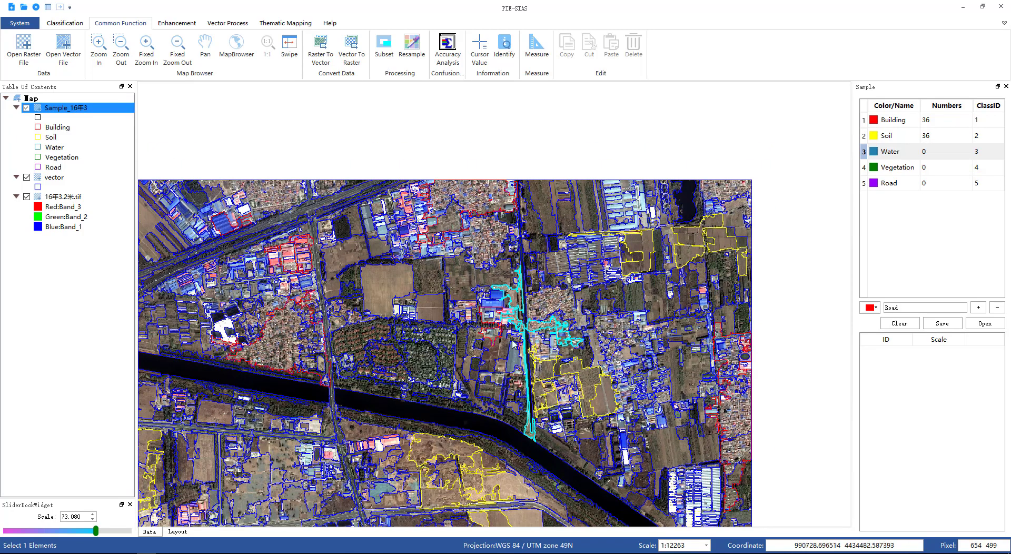
scroll(515, 345, "up", 2)
scroll(479, 343, "down", 2)
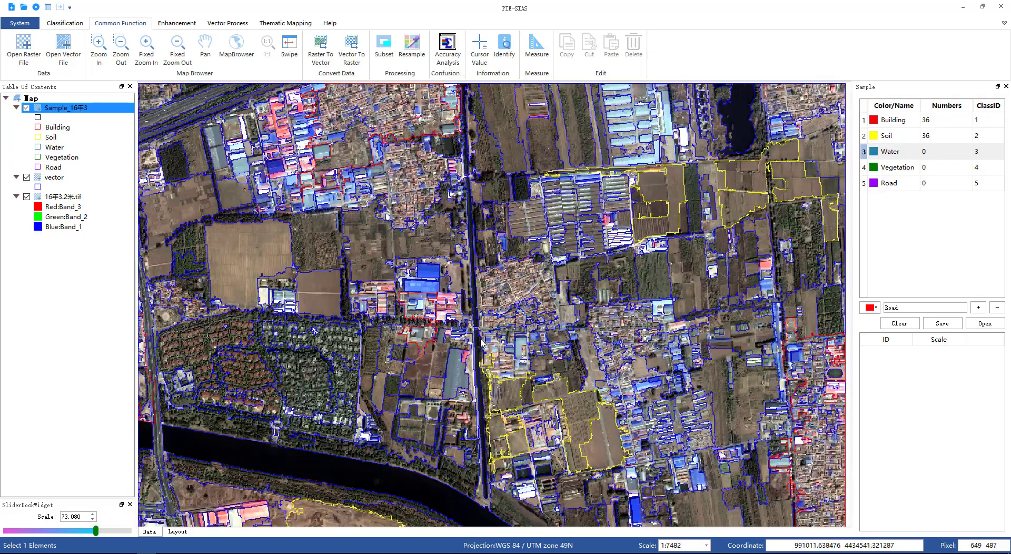
left_click(370, 417)
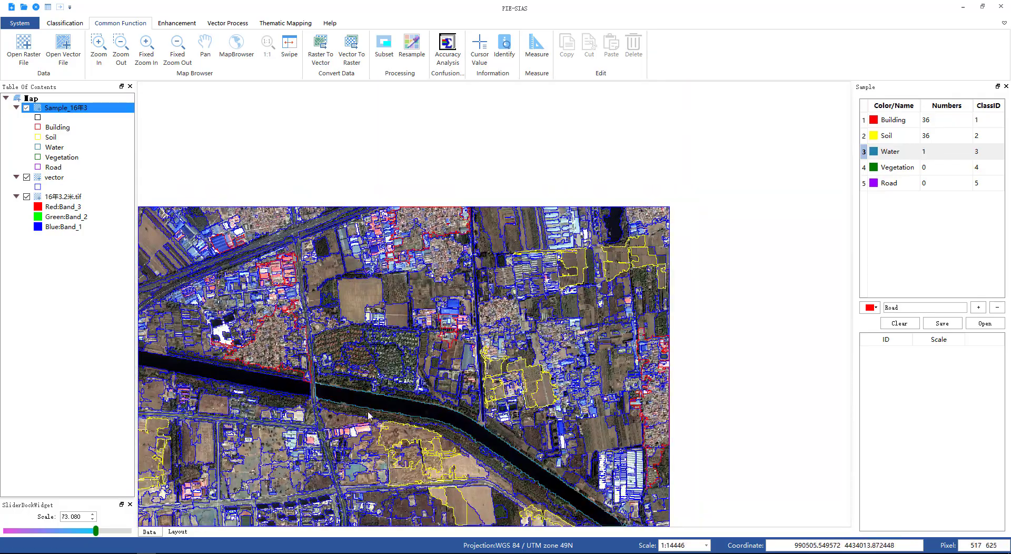
left_click(276, 391)
left_click(278, 389)
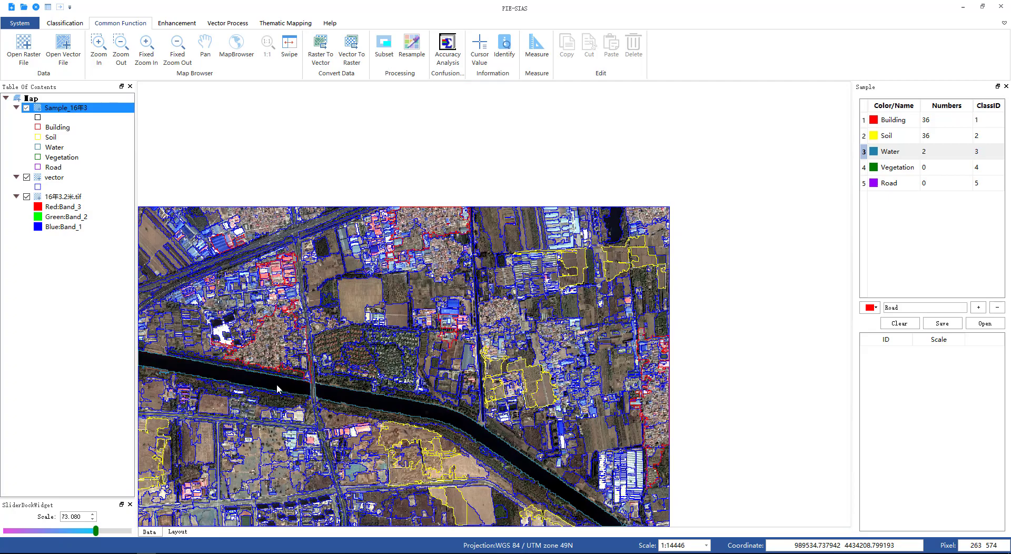
Step: Add segments of the northern canal next to the bare fields as Water samples
scroll(279, 388, "up", 2)
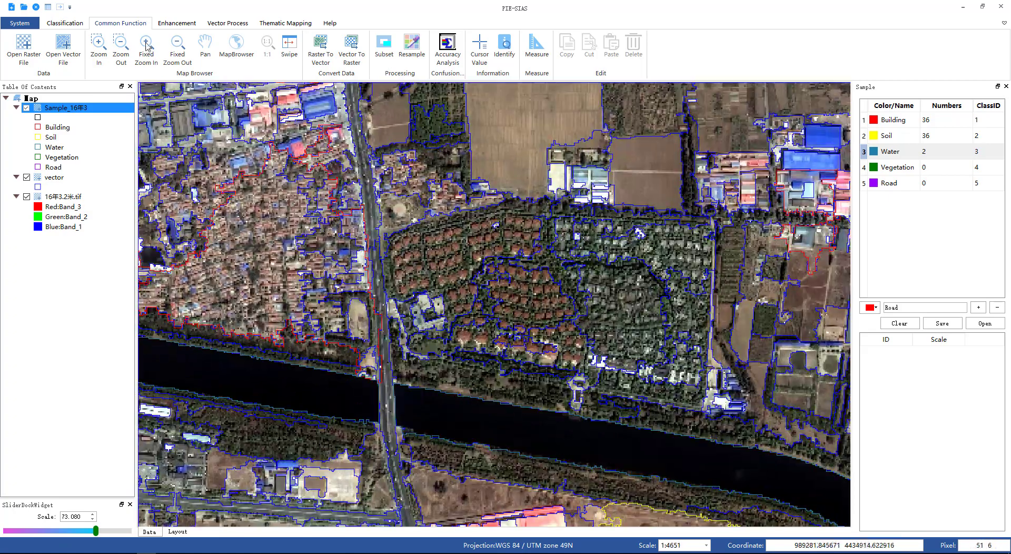
left_click(205, 46)
left_click_drag(406, 368, 412, 120)
left_click_drag(734, 346, 525, 201)
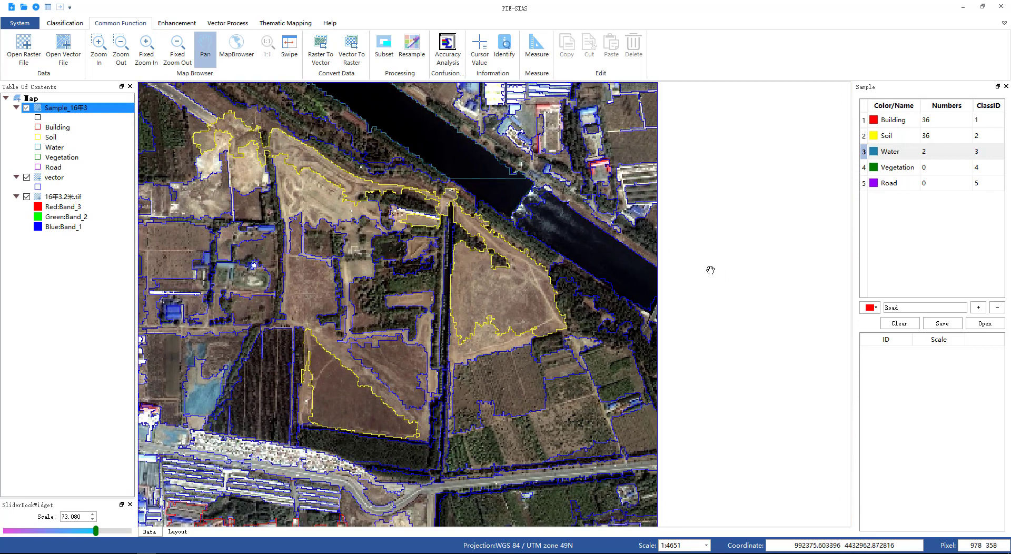
left_click(892, 155)
left_click(504, 188)
right_click(506, 192)
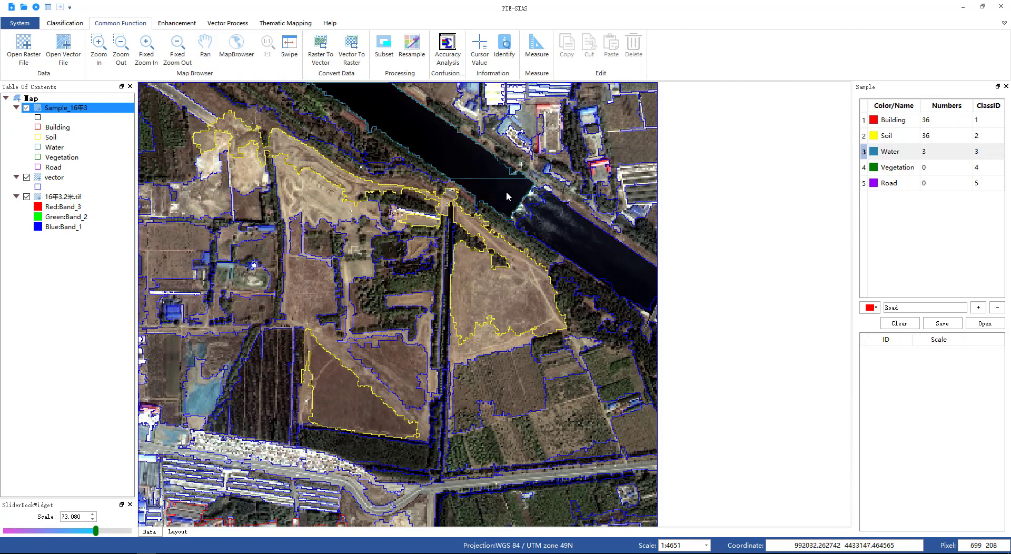
left_click(626, 268)
right_click(620, 262)
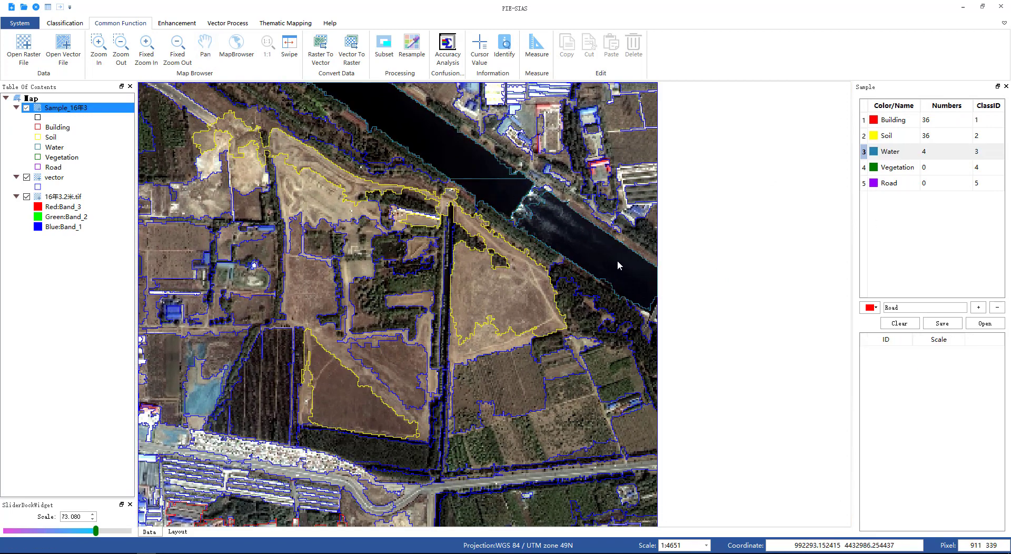
left_click(530, 202)
right_click(531, 204)
Step: Add several segments along the wide southern river and the lake beside it as Water samples
scroll(319, 371, "down", 3)
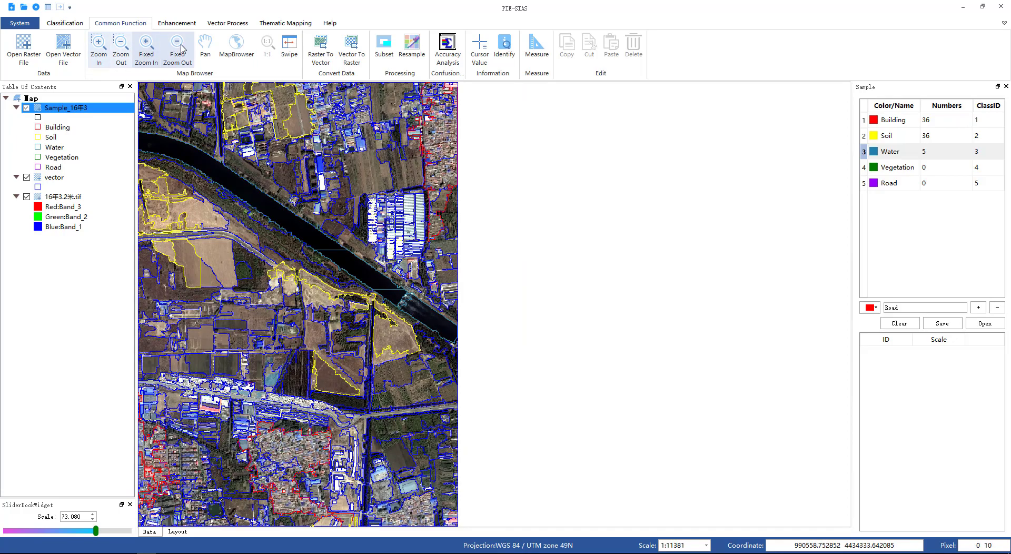
left_click(206, 50)
left_click_drag(230, 217, 621, 169)
left_click_drag(326, 269, 542, 216)
left_click_drag(416, 268, 609, 89)
left_click_drag(578, 283, 507, 243)
left_click(899, 156)
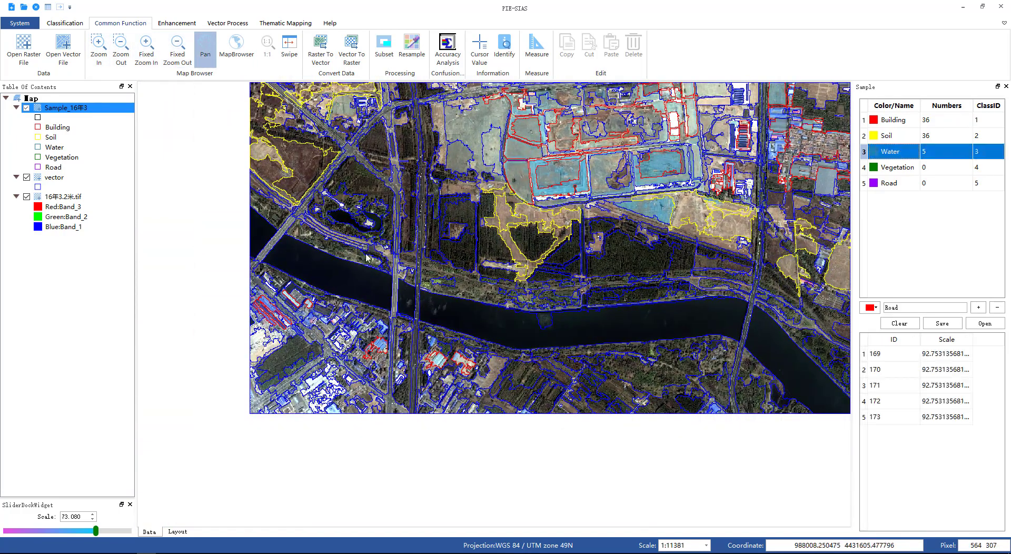
left_click(349, 222)
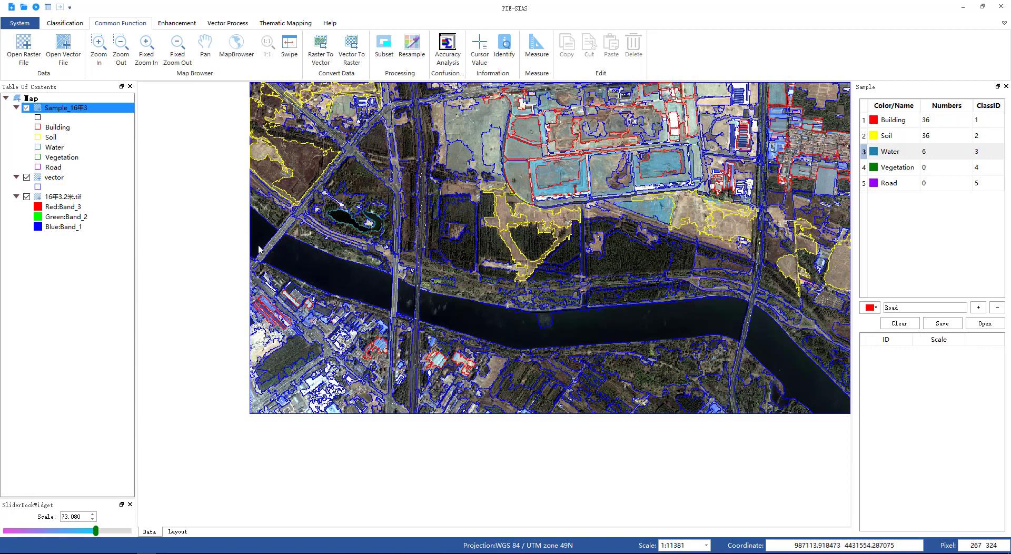
left_click(257, 225)
left_click(323, 264)
left_click(478, 316)
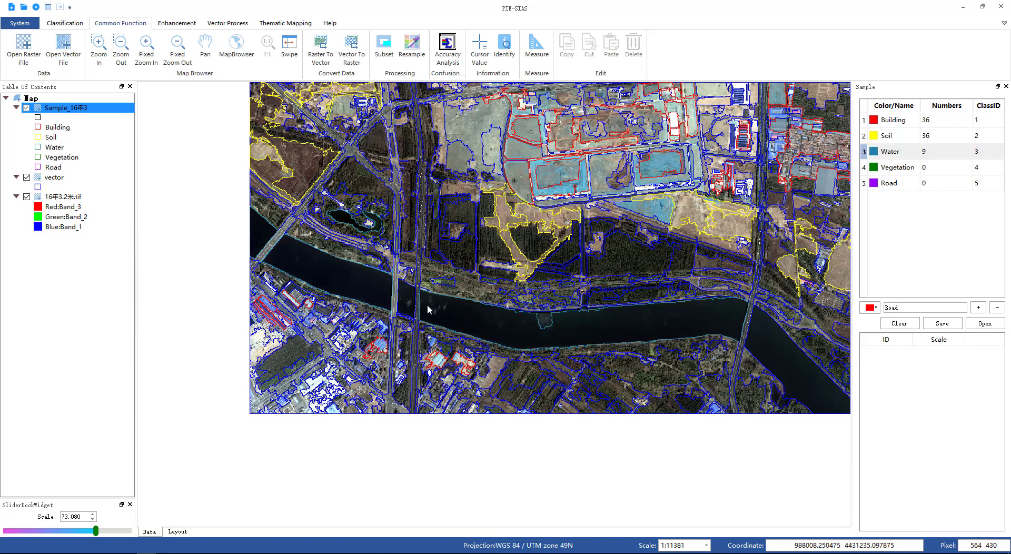
left_click(406, 304)
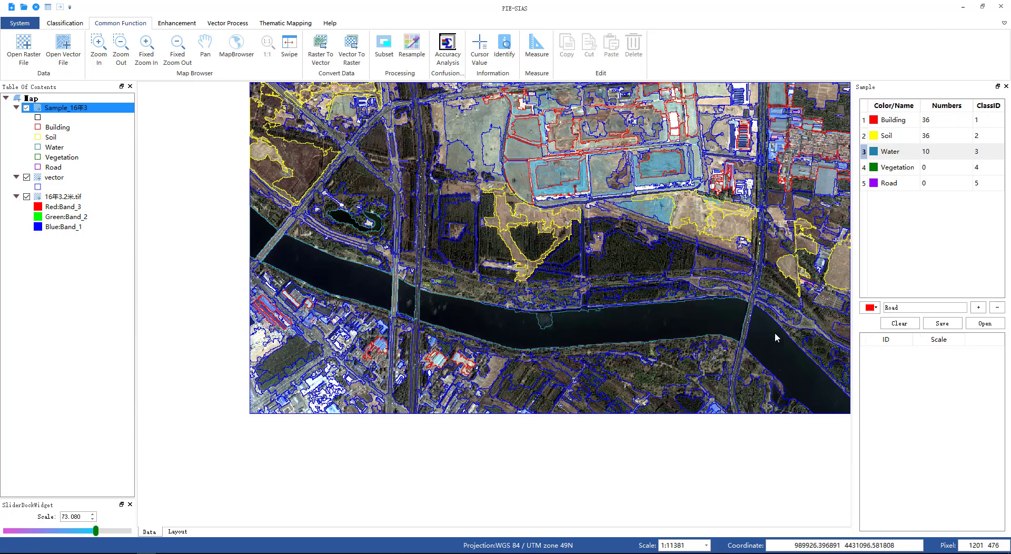
left_click(548, 322)
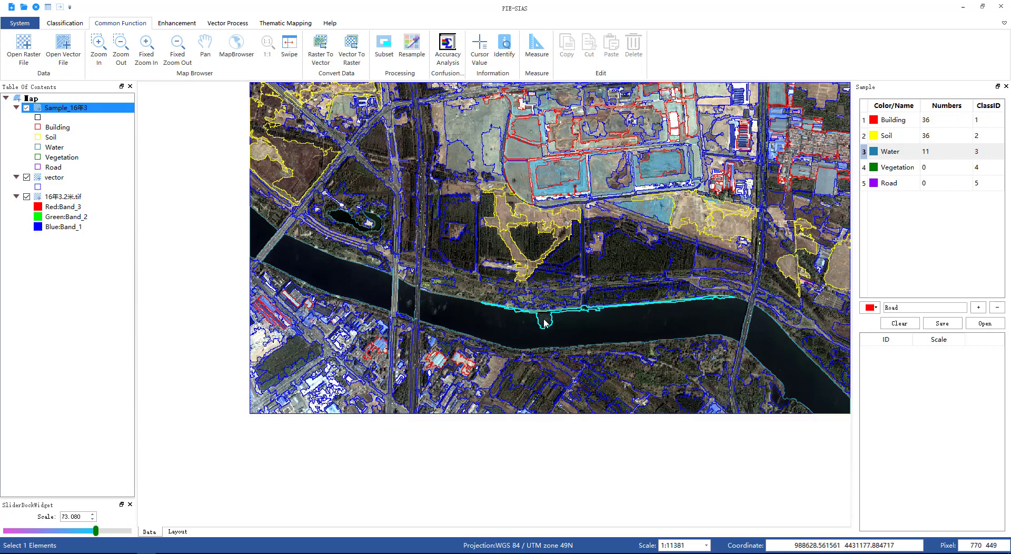
Step: Add one more river segment further east as a Water sample
left_click(205, 48)
left_click_drag(733, 365, 491, 259)
left_click_drag(594, 278, 531, 239)
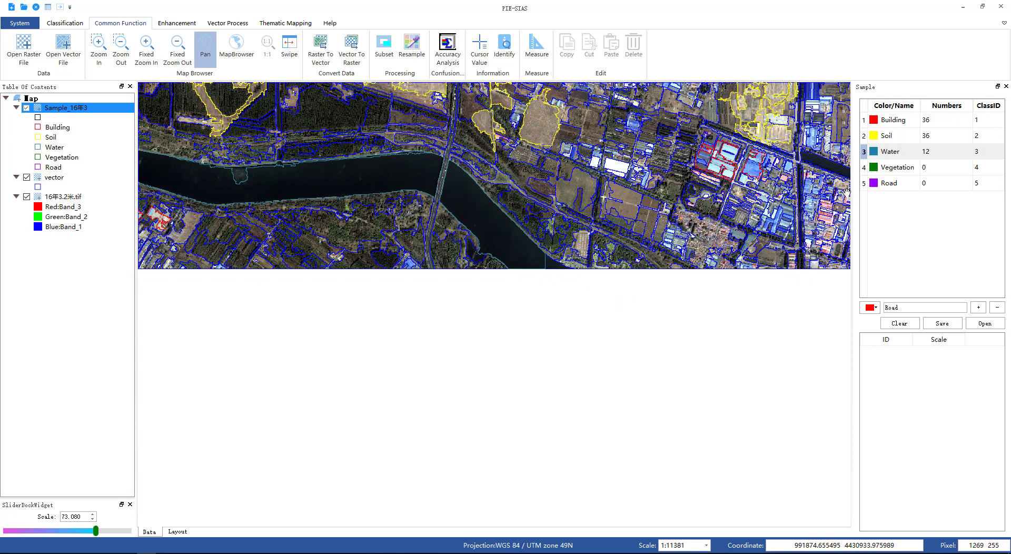
left_click(908, 152)
left_click(556, 269)
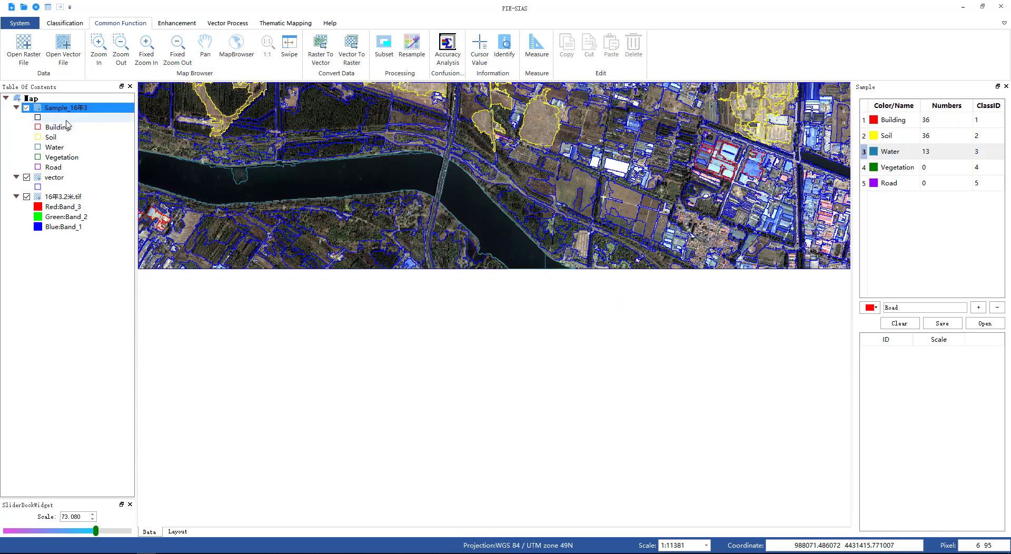
Step: Choose the Vegetation class and select wooded segments south of the river as Vegetation samples
left_click(213, 45)
left_click_drag(643, 201, 615, 428)
left_click_drag(649, 290, 647, 318)
left_click_drag(600, 84, 689, 287)
left_click(891, 168)
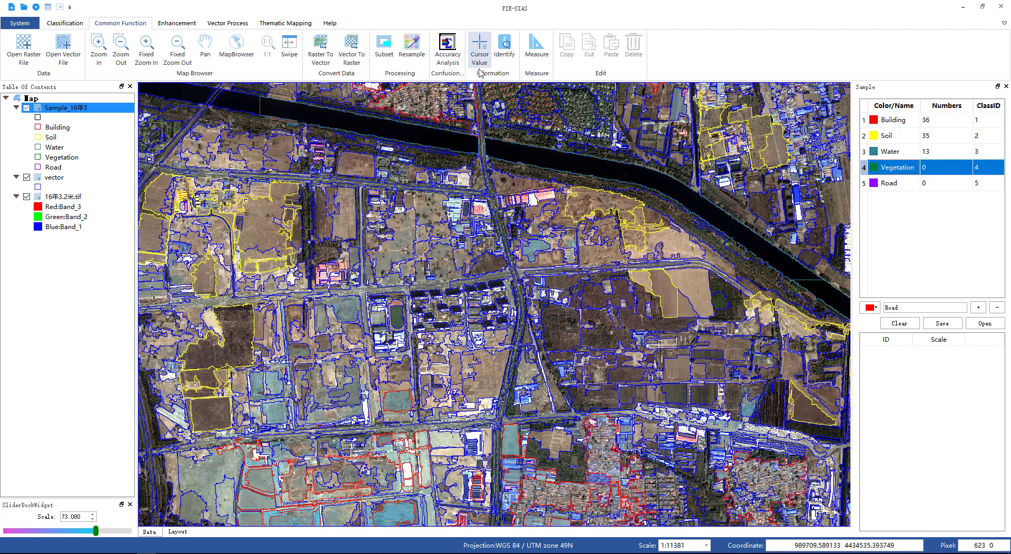
left_click(587, 115)
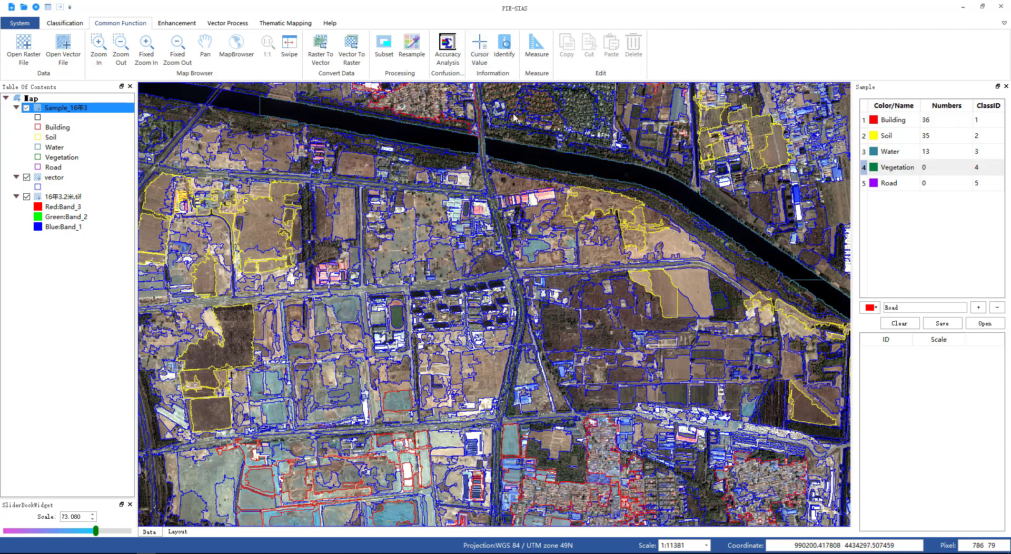
left_click(205, 50)
scroll(423, 180, "down", 1)
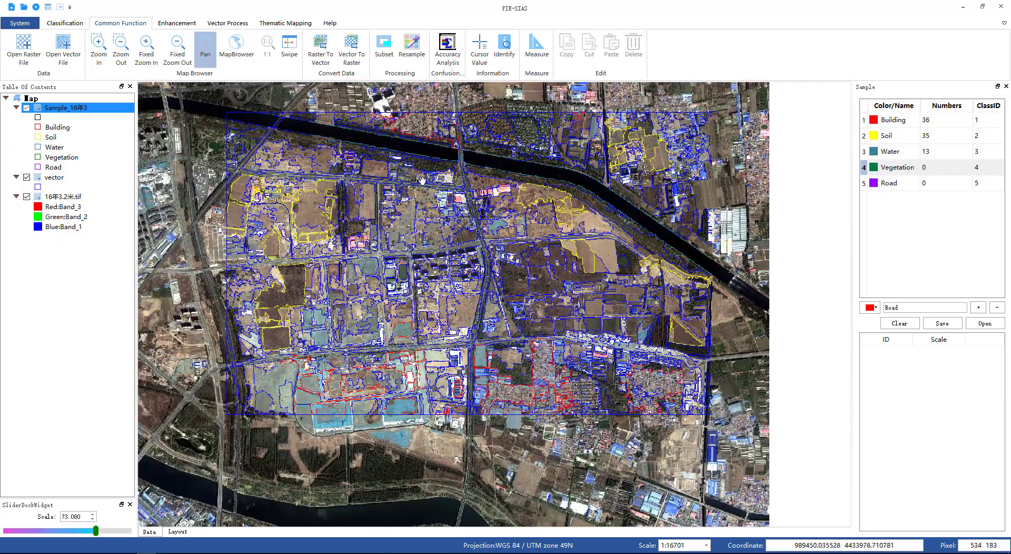
left_click_drag(422, 181, 484, 313)
left_click_drag(457, 272, 589, 181)
left_click_drag(574, 285, 471, 184)
left_click_drag(601, 301, 657, 247)
scroll(439, 303, "up", 3)
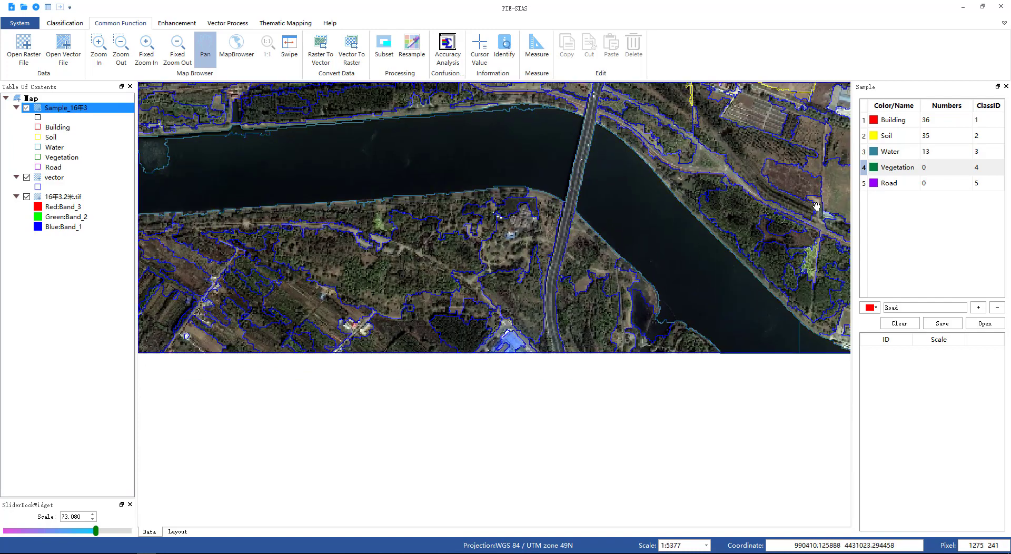
left_click(900, 167)
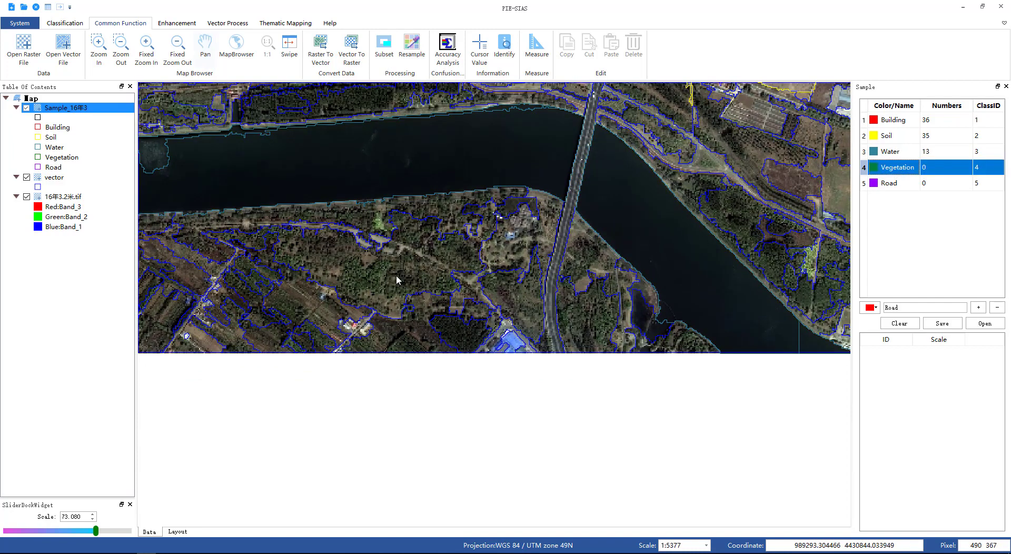
left_click(382, 285)
left_click(580, 318)
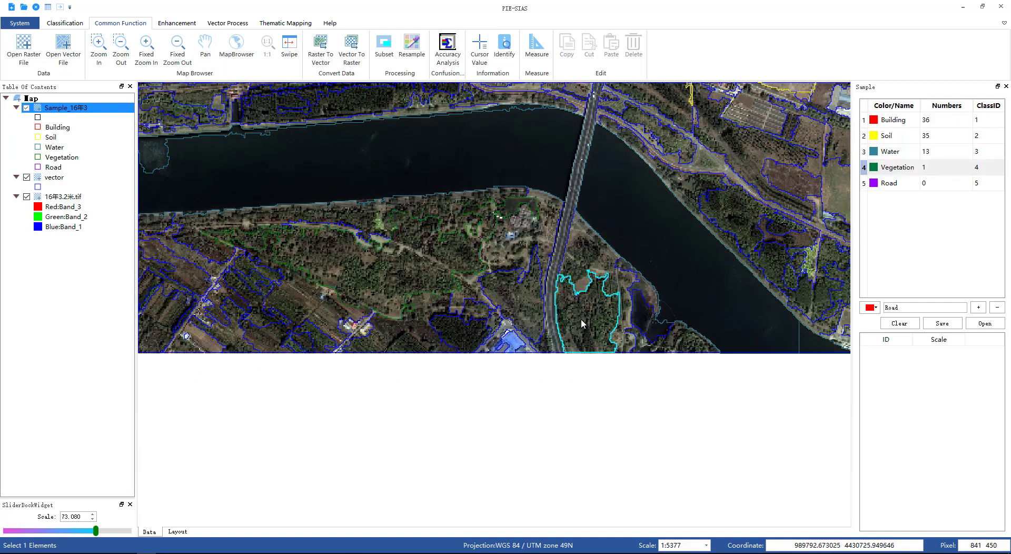
double_click(685, 347)
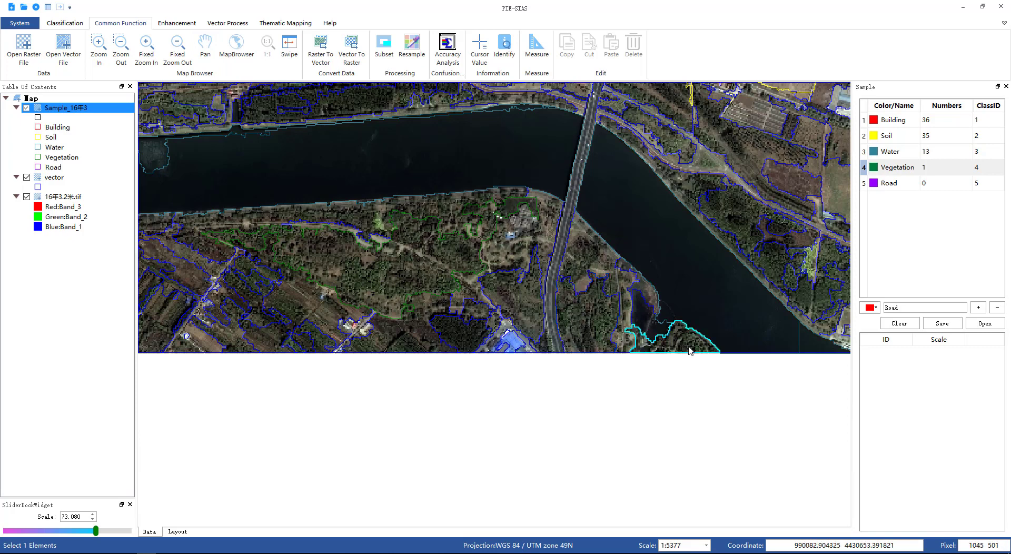
double_click(590, 324)
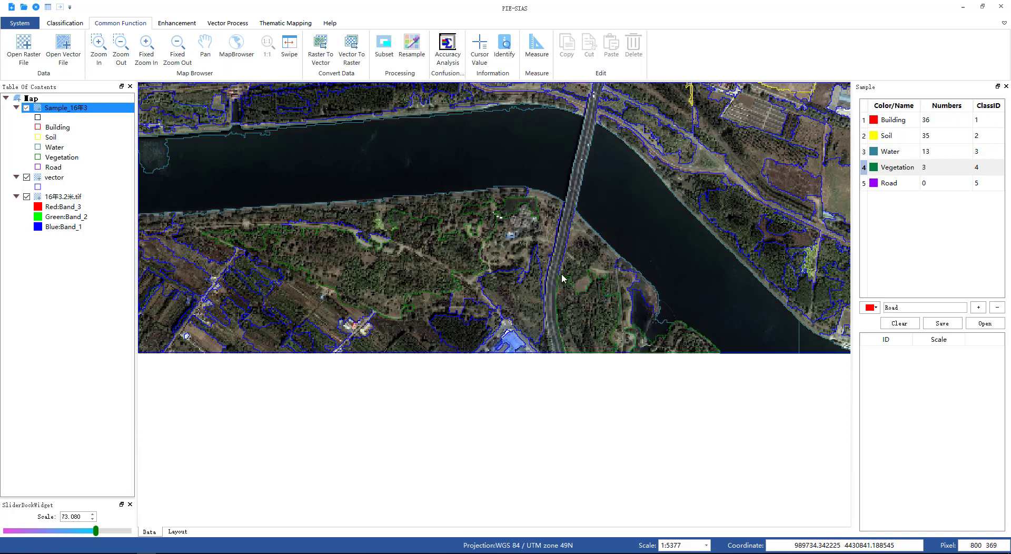
Step: Add further tree-covered segments along the southern riverbank as Vegetation samples
left_click(576, 268)
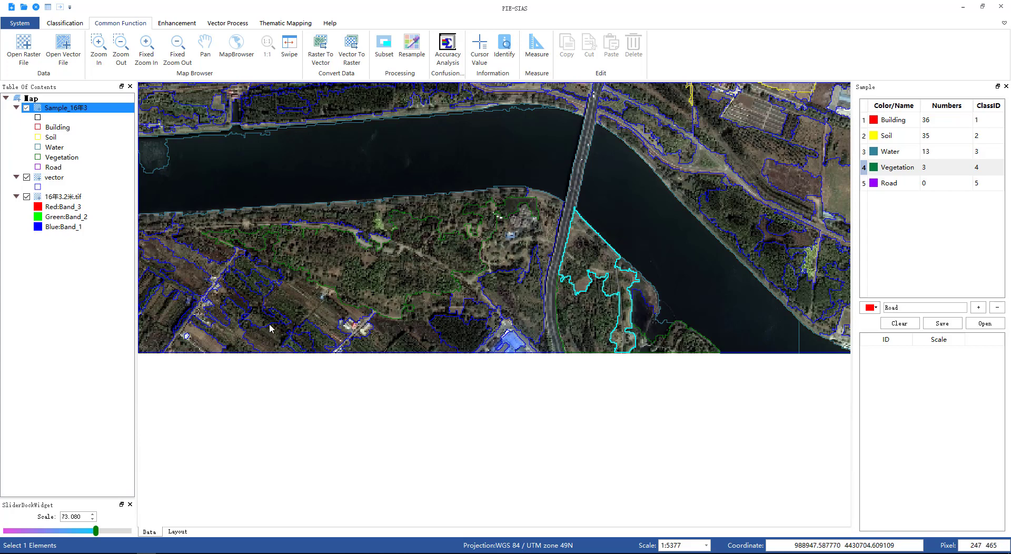
left_click(294, 316)
double_click(293, 313)
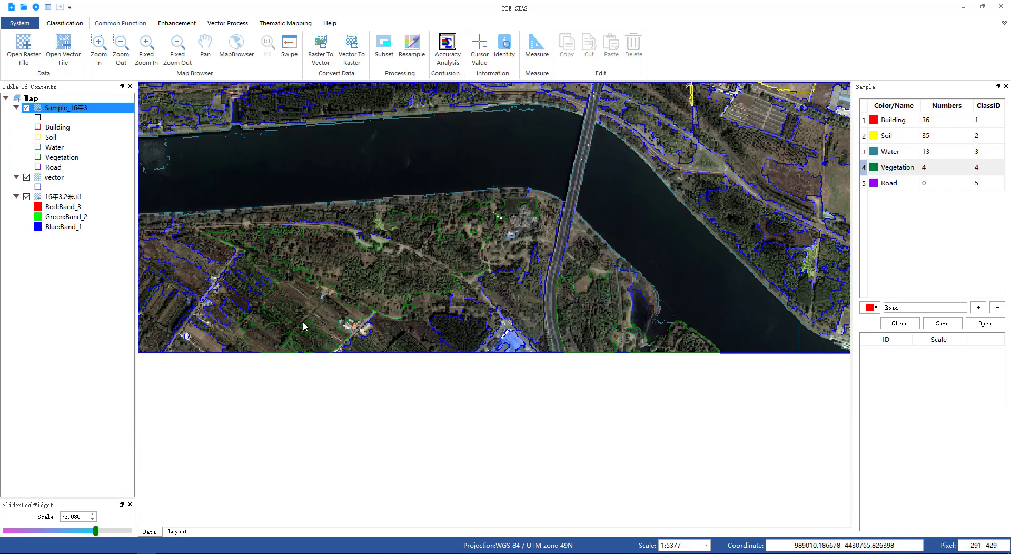
left_click(386, 343)
double_click(390, 340)
double_click(456, 339)
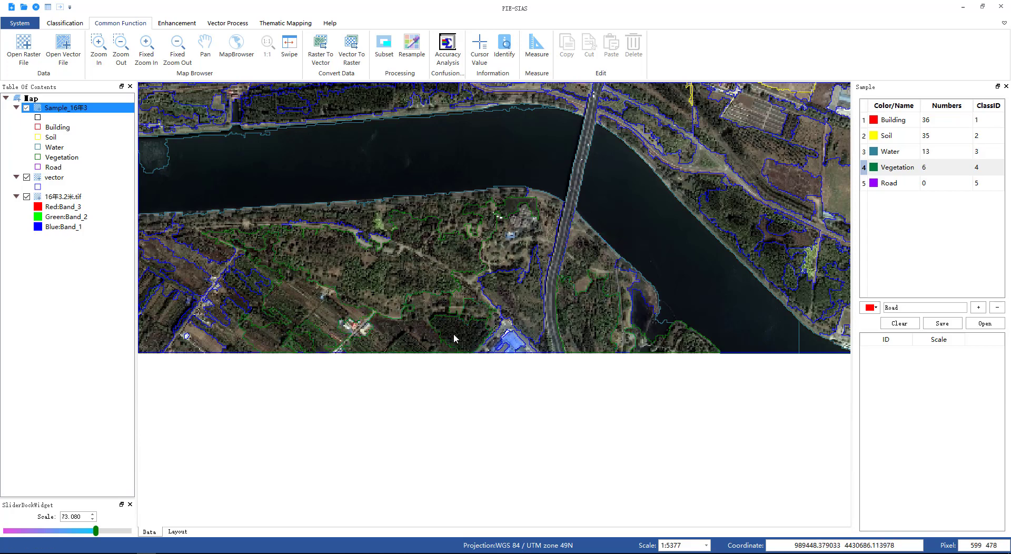
left_click(175, 312)
double_click(167, 313)
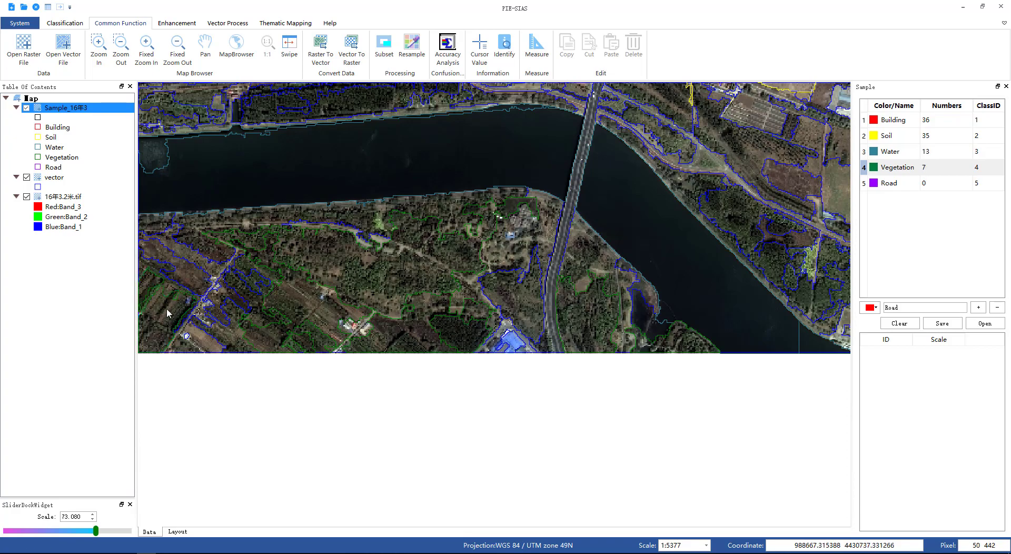
scroll(431, 271, "down", 4)
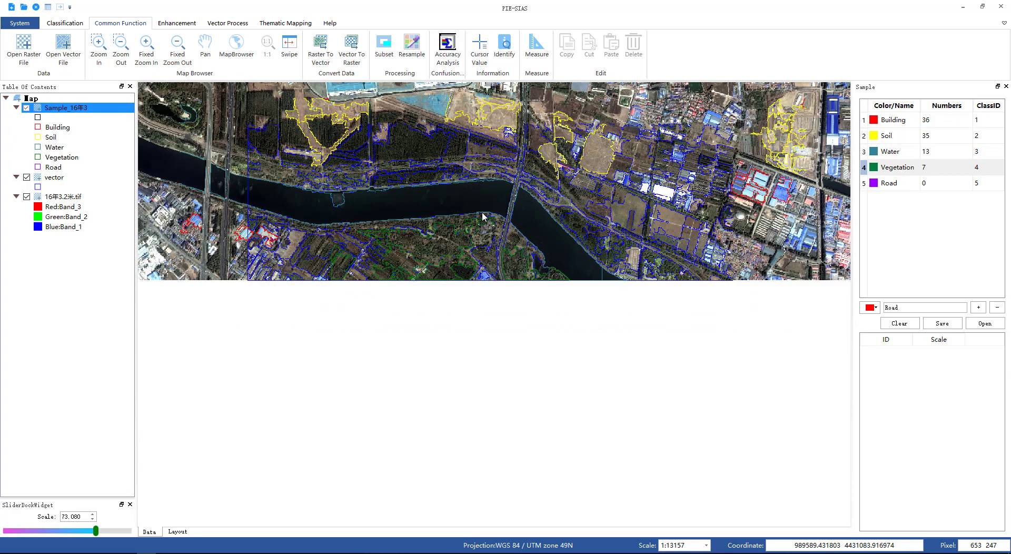
left_click(205, 46)
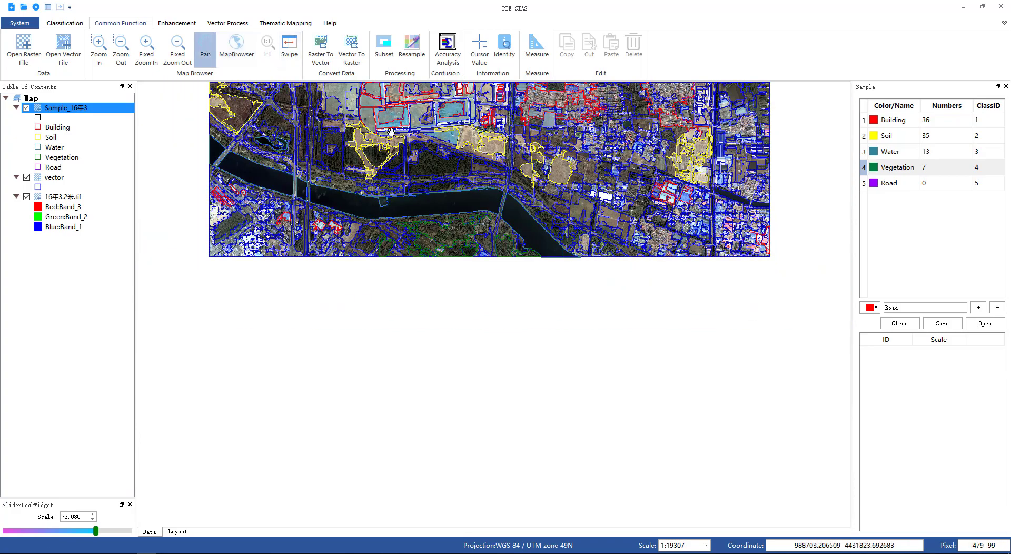
Step: Choose the Vegetation class and add tree-covered residential segments north of the river as Vegetation samples
left_click_drag(487, 173, 489, 349)
scroll(497, 334, "up", 5)
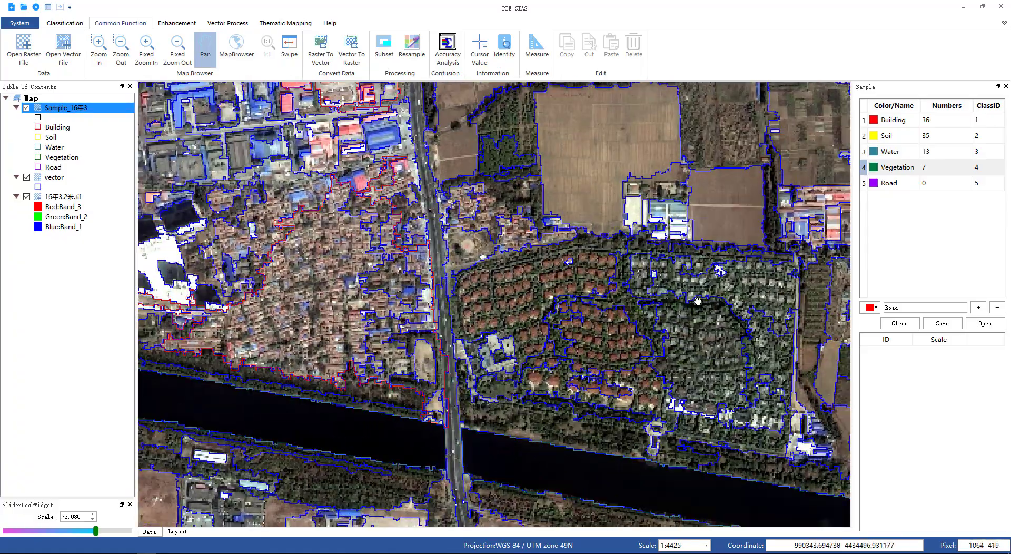
left_click(897, 168)
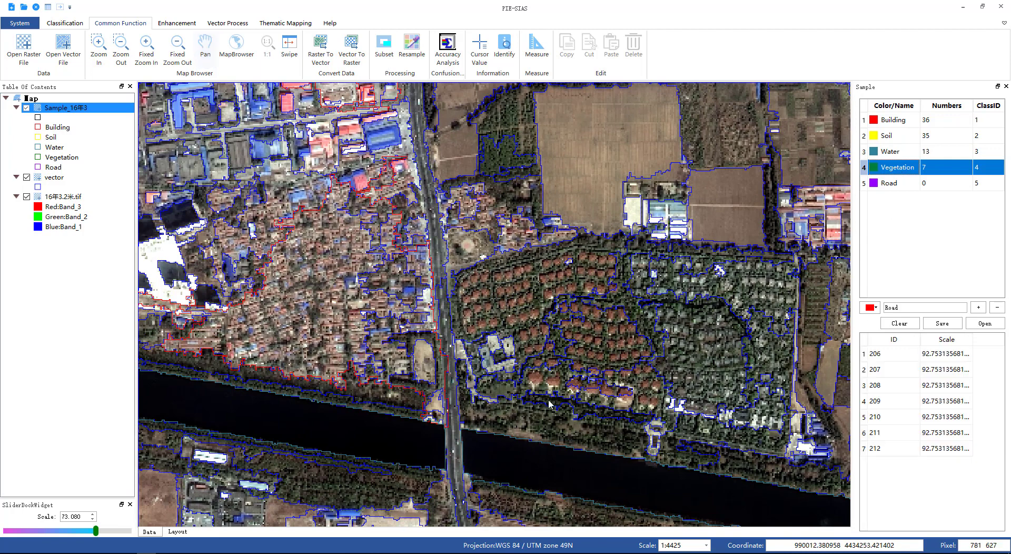
left_click(568, 283)
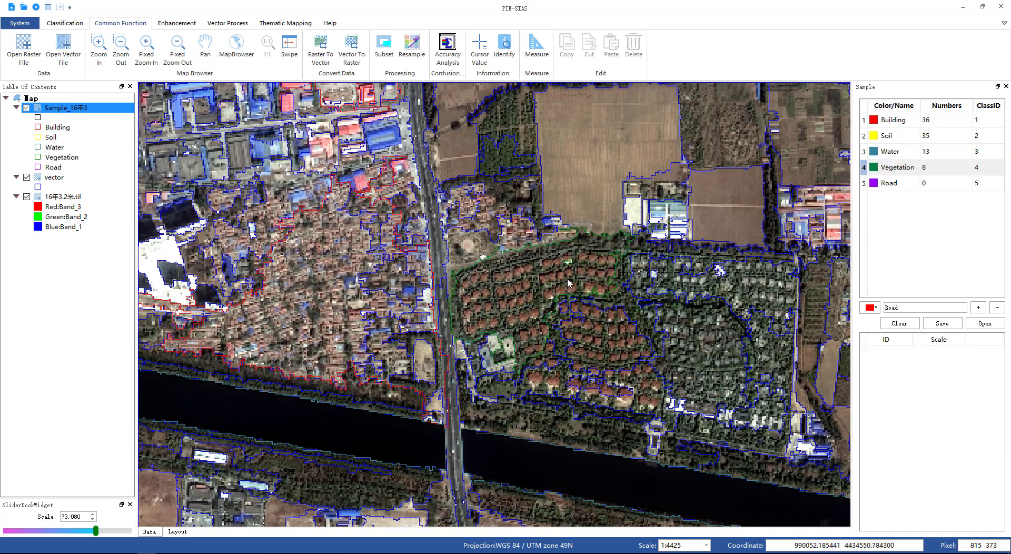
left_click(600, 321)
left_click(729, 288)
left_click(702, 331)
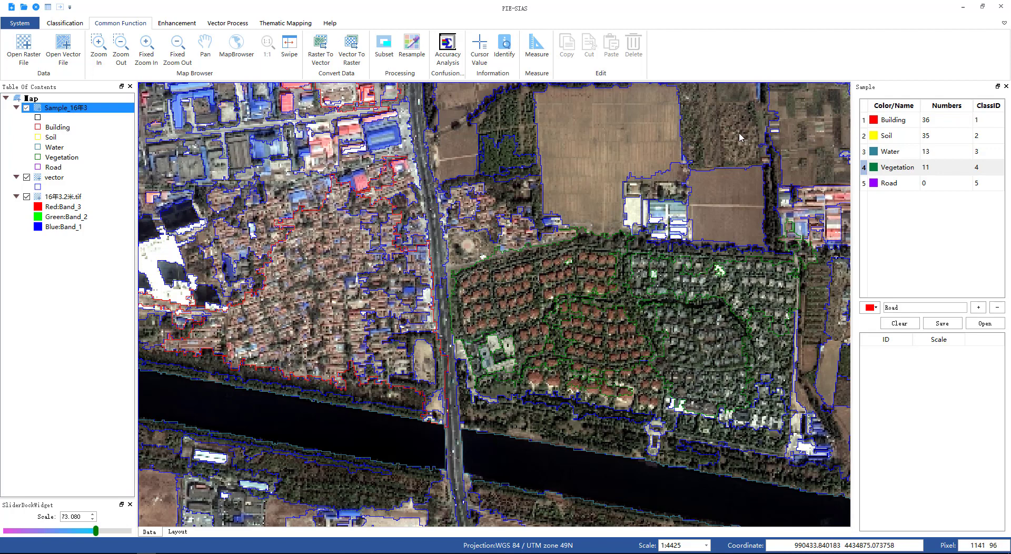
Step: Add wooded segments beside the north–south road and one in the eastern area as Vegetation samples
left_click(518, 116)
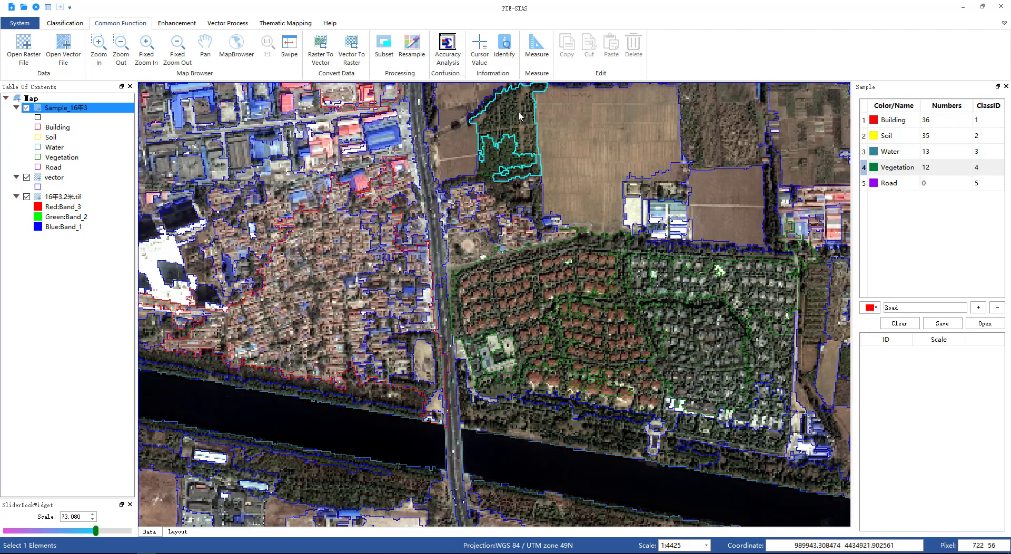
left_click(514, 119)
left_click(500, 192)
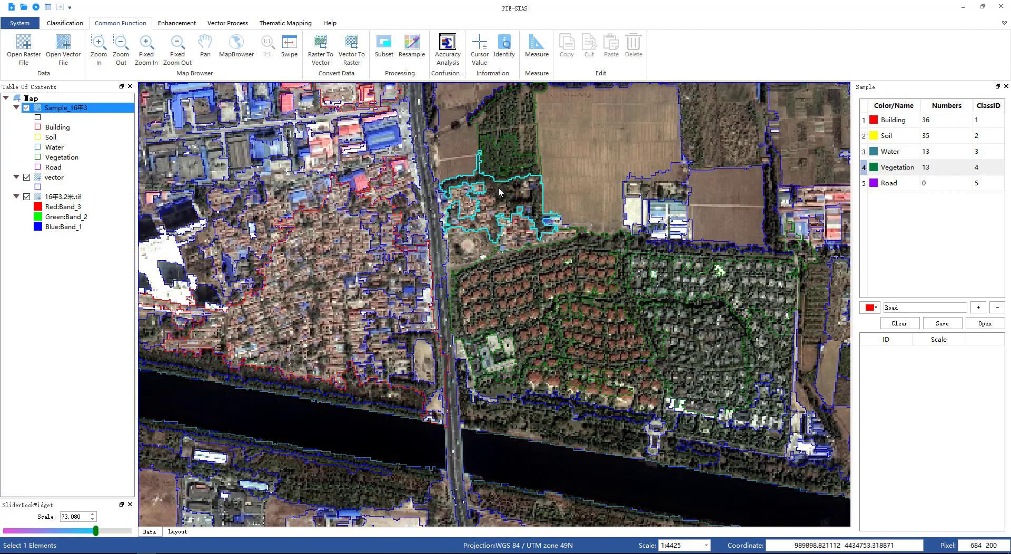
scroll(437, 322, "down", 4)
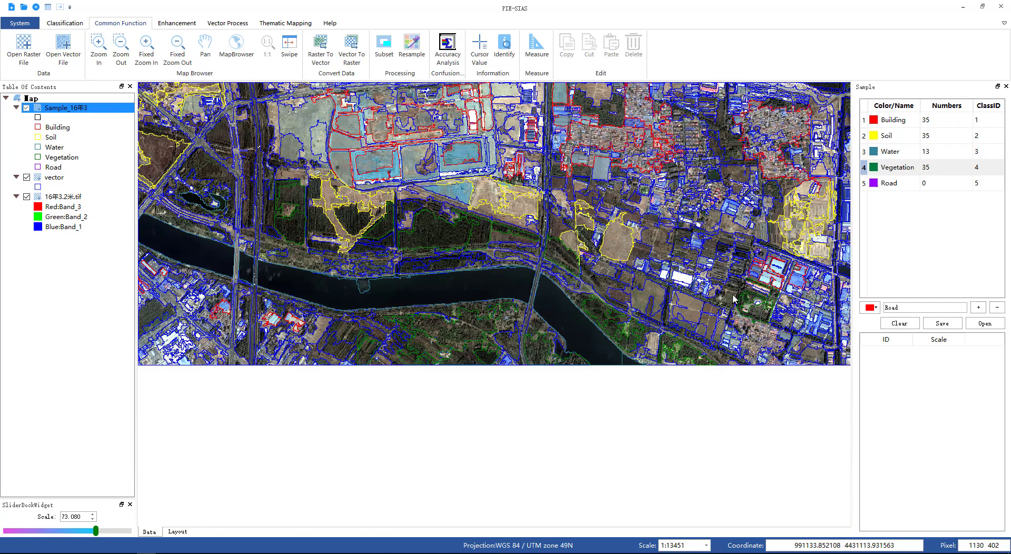
left_click(732, 299)
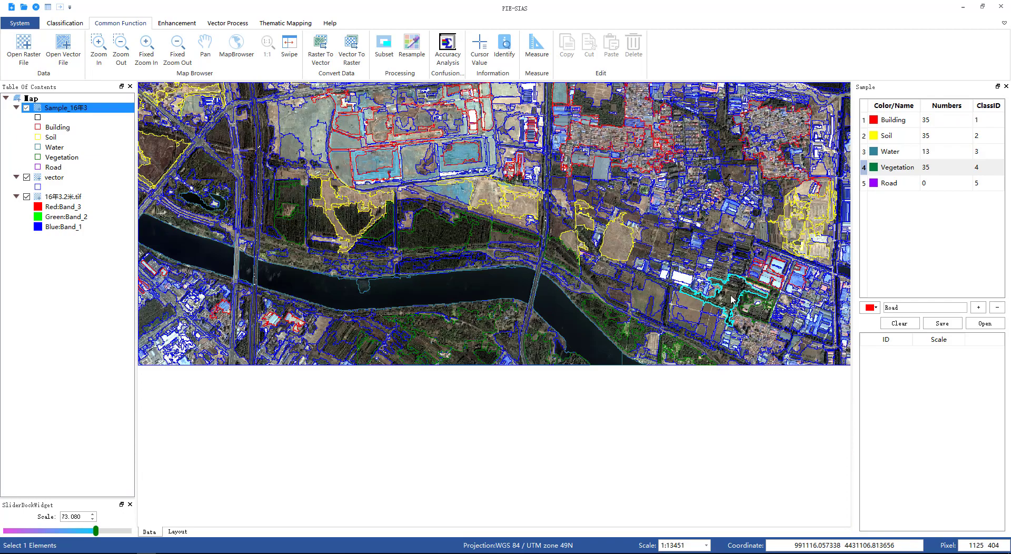
Step: Choose the Road class and add the road on the western bridge across the river as a Road sample
left_click(888, 188)
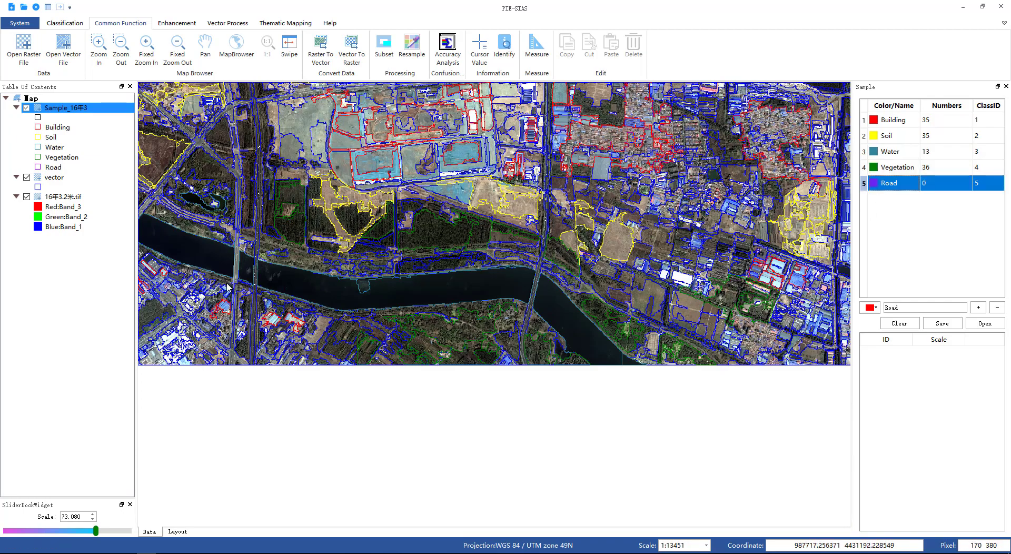
scroll(228, 287, "up", 5)
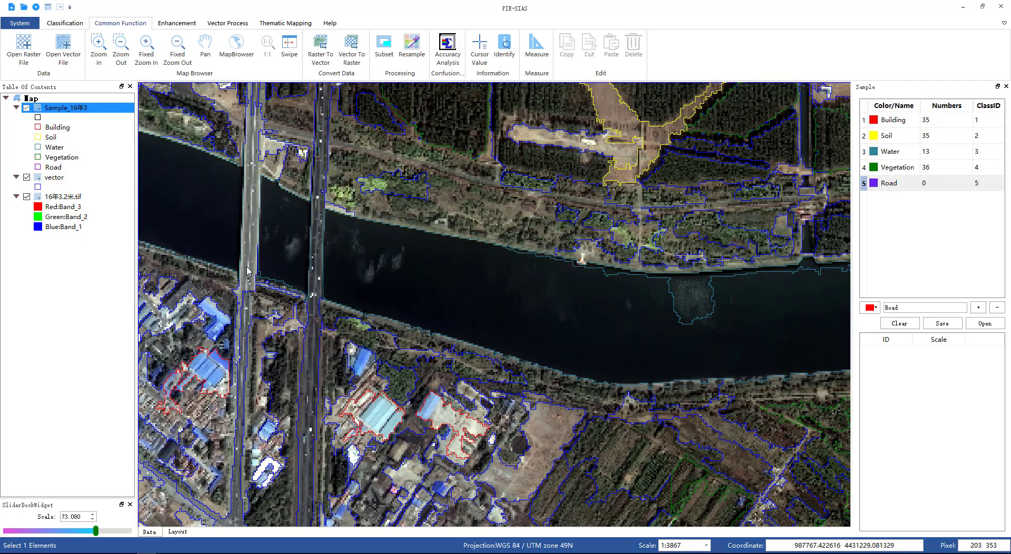
scroll(251, 271, "down", 1)
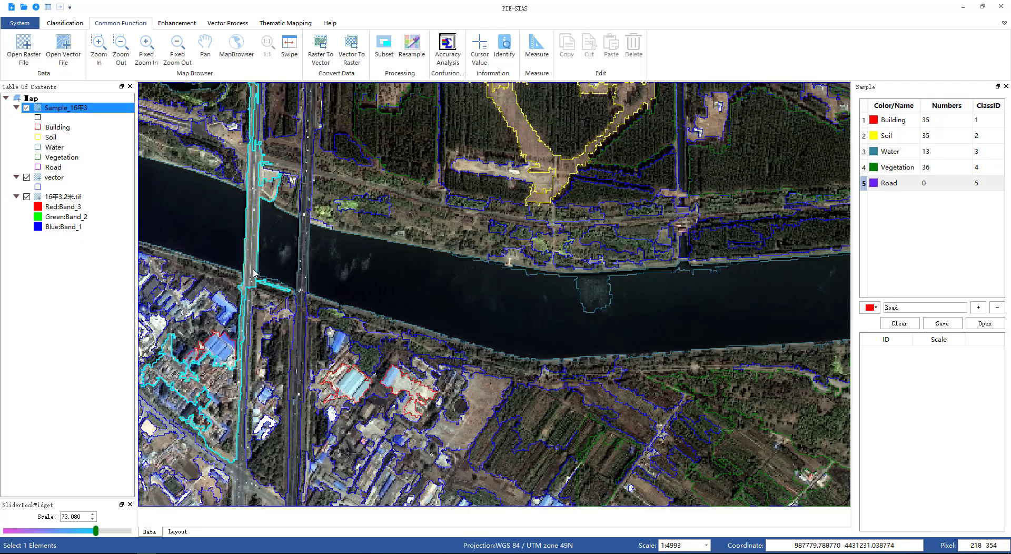
left_click(303, 291)
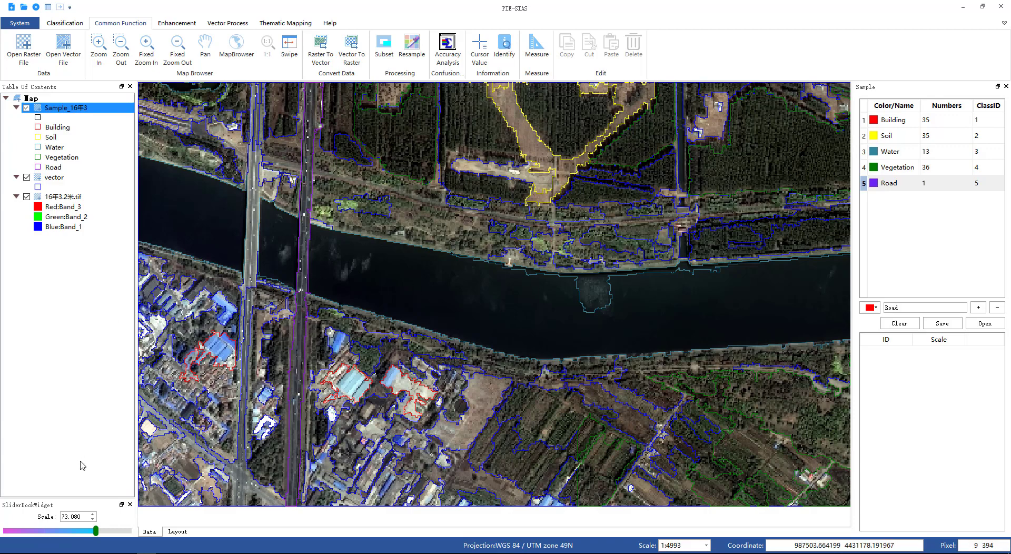
Step: Set the segment scale to 67.52 and add further segments of the western bridge road as Road samples
left_click_drag(95, 532, 89, 532)
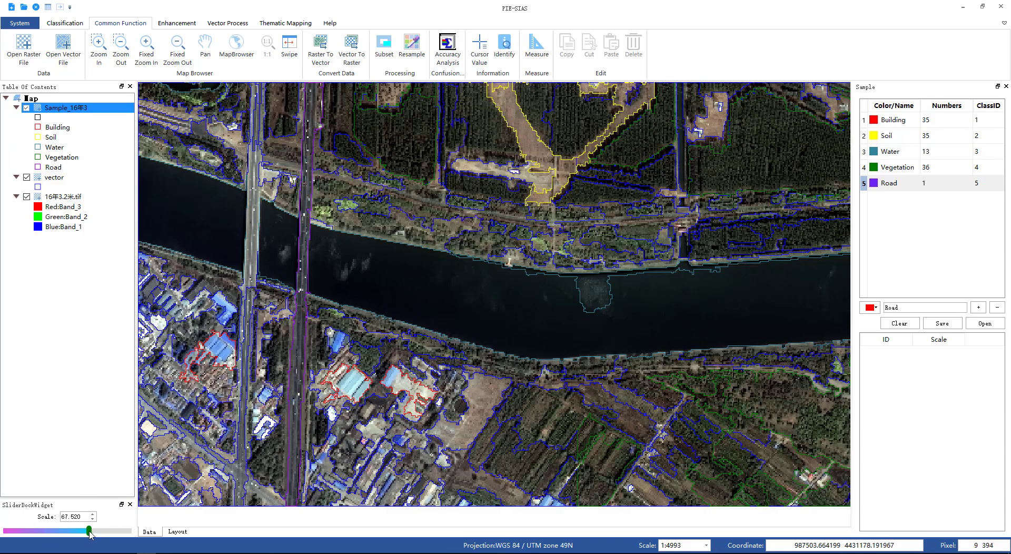
left_click(249, 357)
right_click(248, 354)
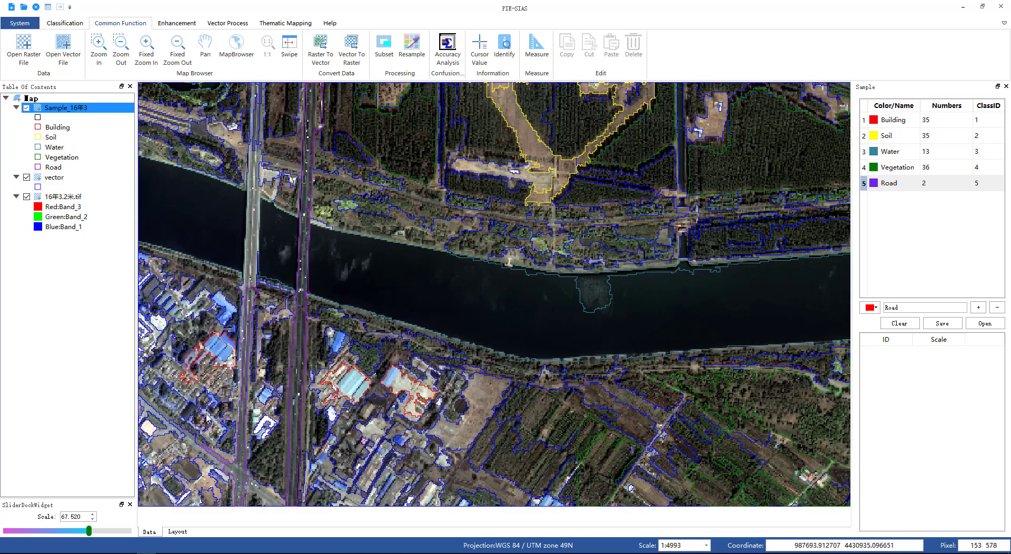
left_click(254, 245)
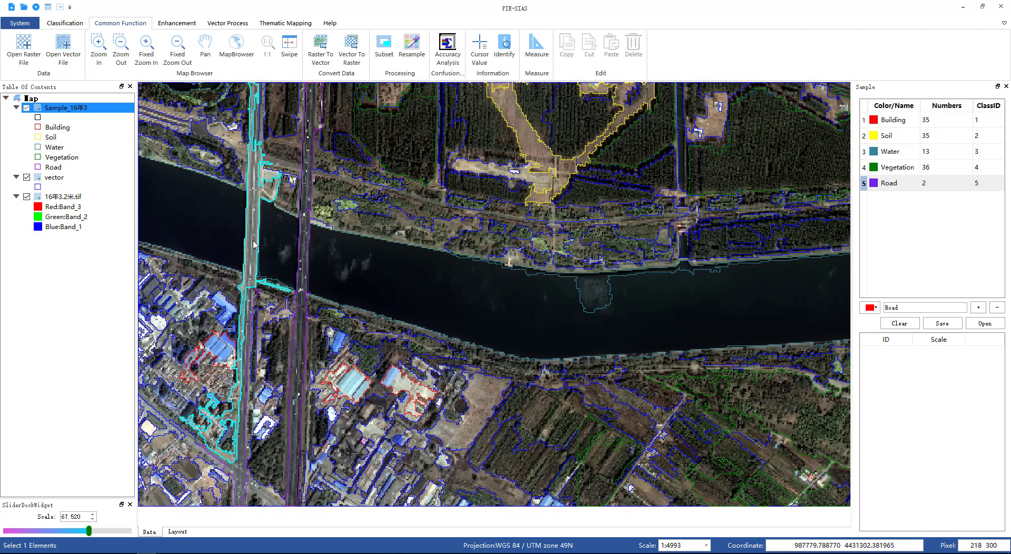
scroll(327, 216, "down", 1)
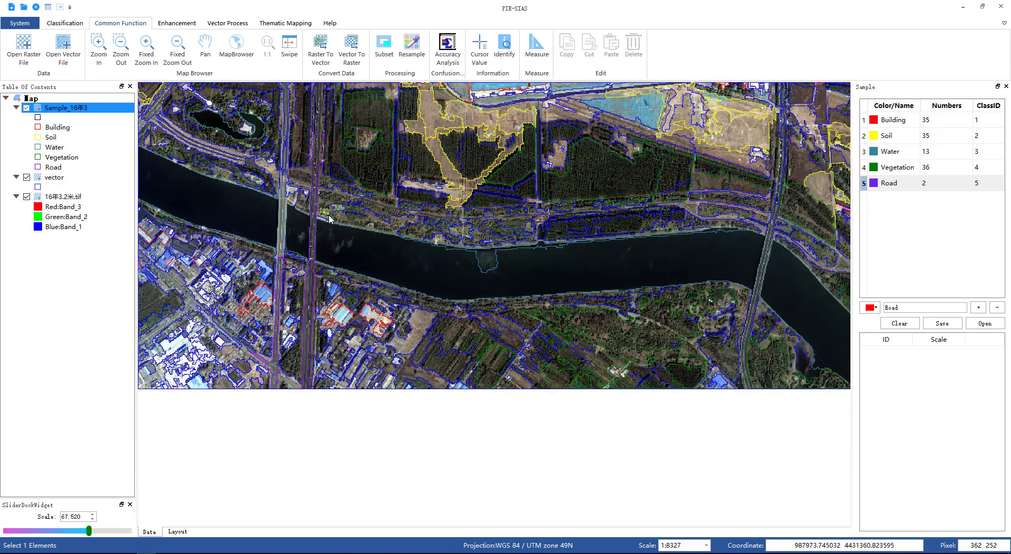
left_click(287, 117)
double_click(286, 113)
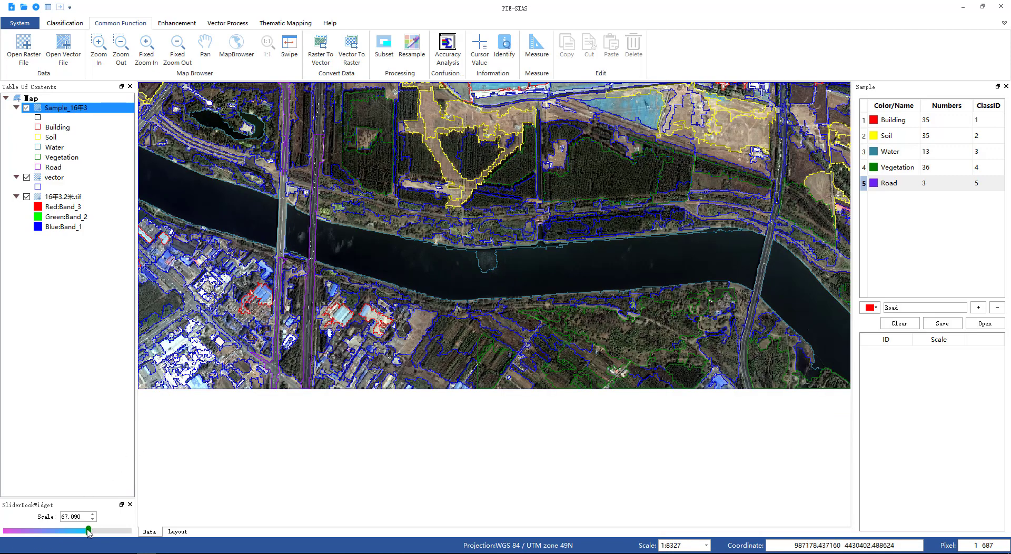
Step: Lower the segment scale to 57.26 and add road segments on both river crossings as Road samples
left_click_drag(88, 532, 79, 533)
left_click(283, 235)
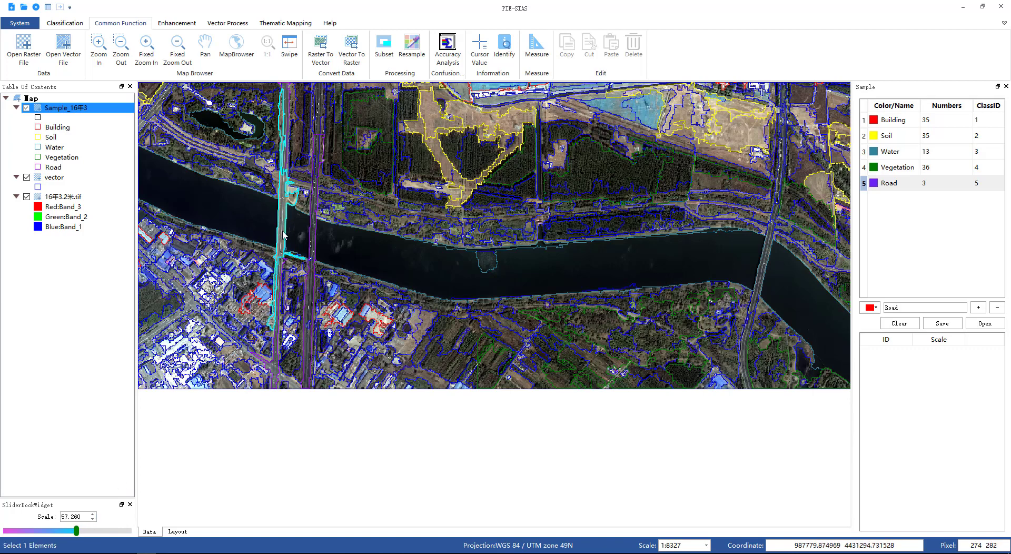
double_click(283, 236)
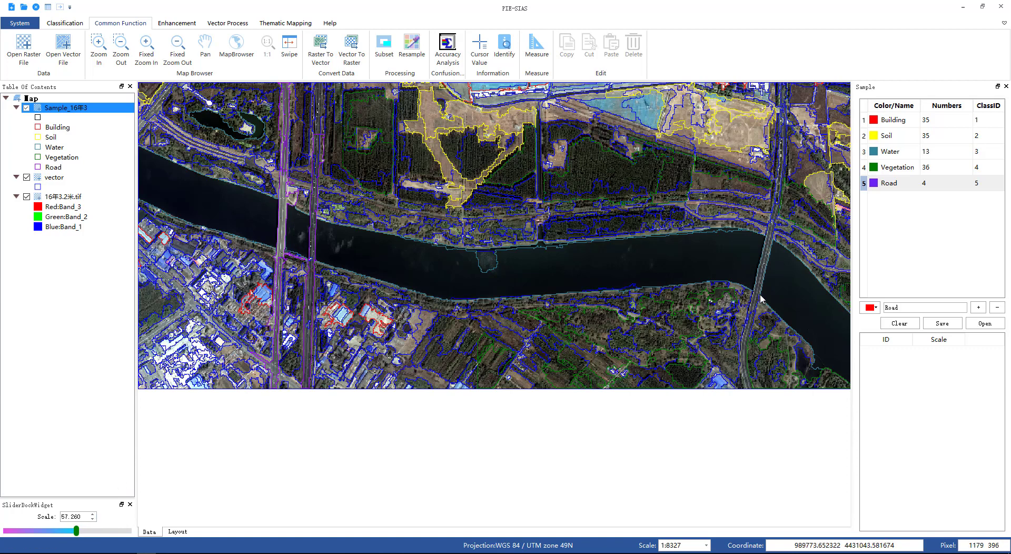
left_click(764, 276)
double_click(764, 276)
left_click(747, 352)
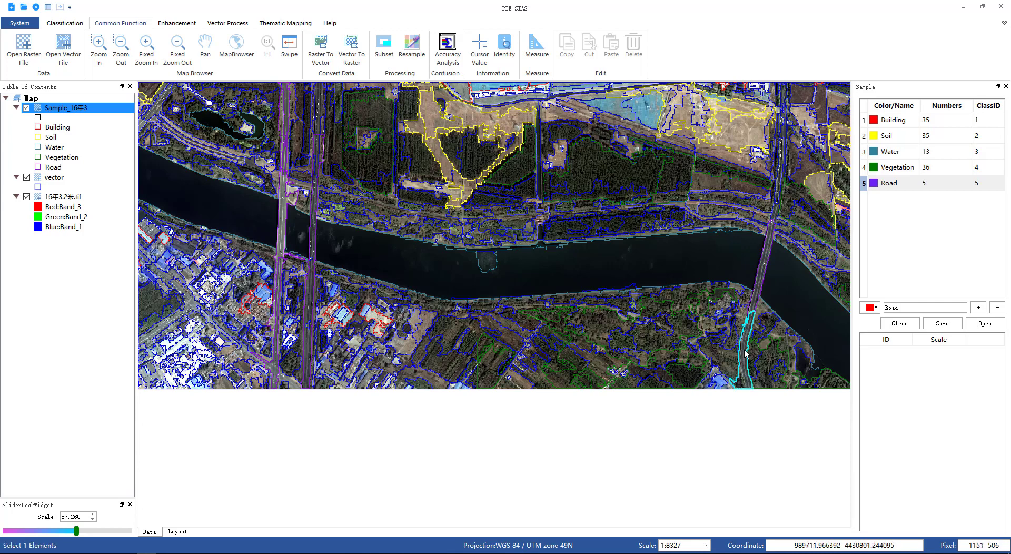
Step: Add segments of the eastern bridge road north and south of the river as Road samples
left_click(779, 220)
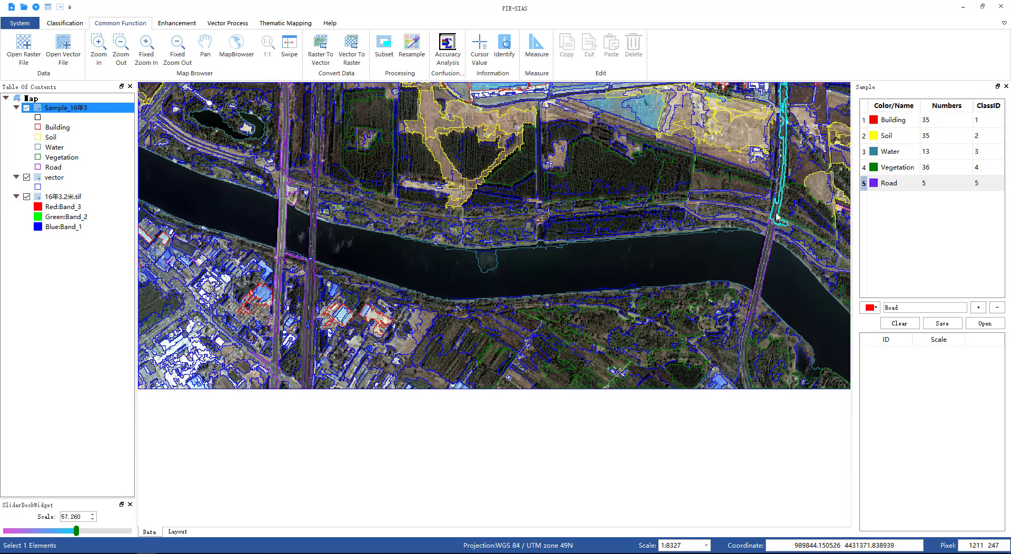
double_click(777, 215)
left_click(781, 158)
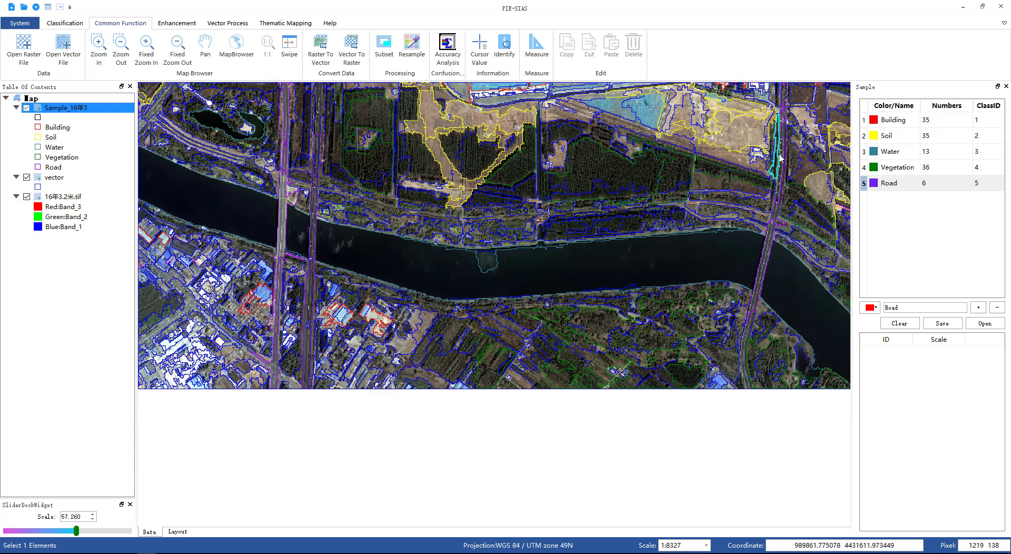
left_click(782, 157)
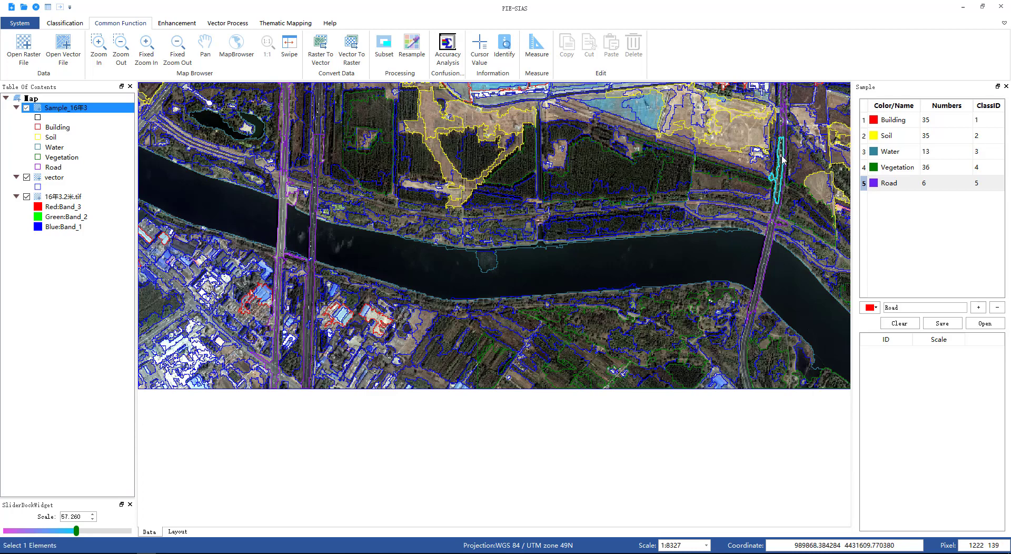
double_click(782, 157)
left_click(782, 157)
scroll(767, 285, "down", 1)
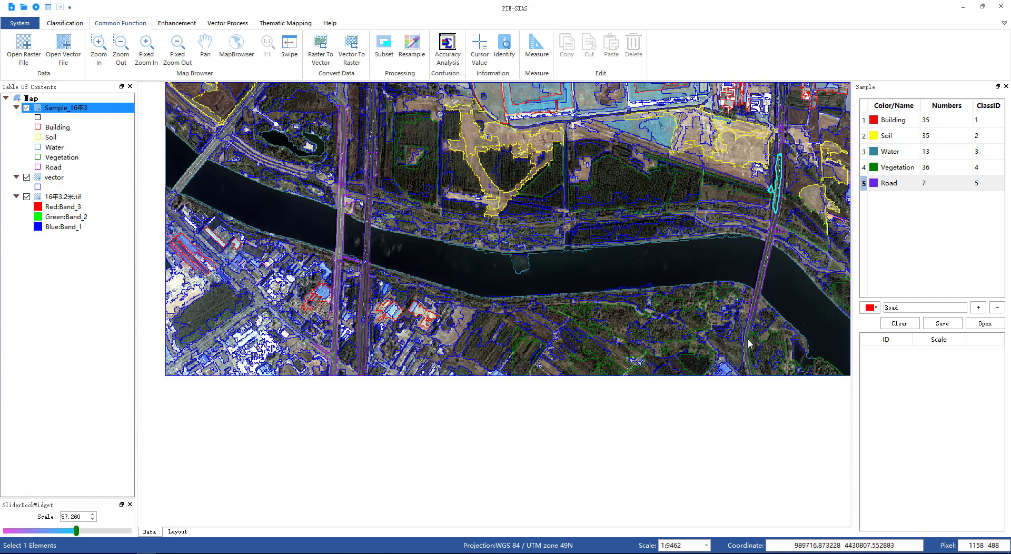
left_click(749, 343)
double_click(749, 343)
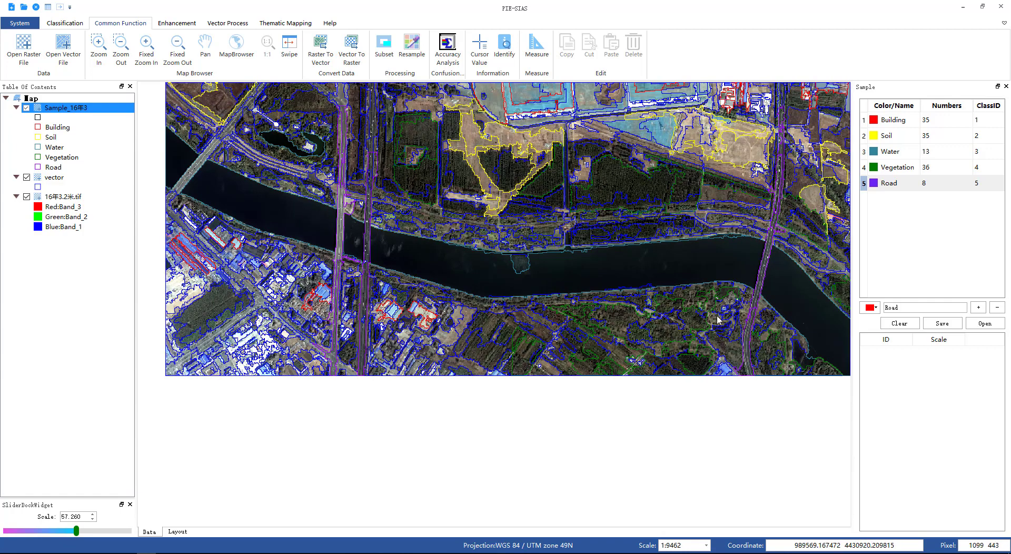
Step: Add the diagonal road segments in the north-west corner as Road samples
left_click(190, 175)
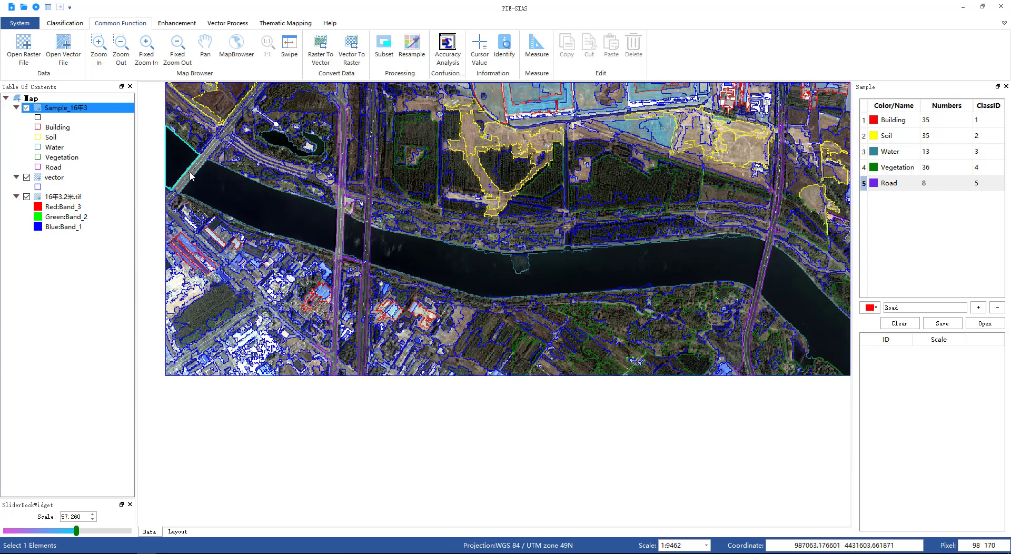
left_click(190, 177)
double_click(191, 176)
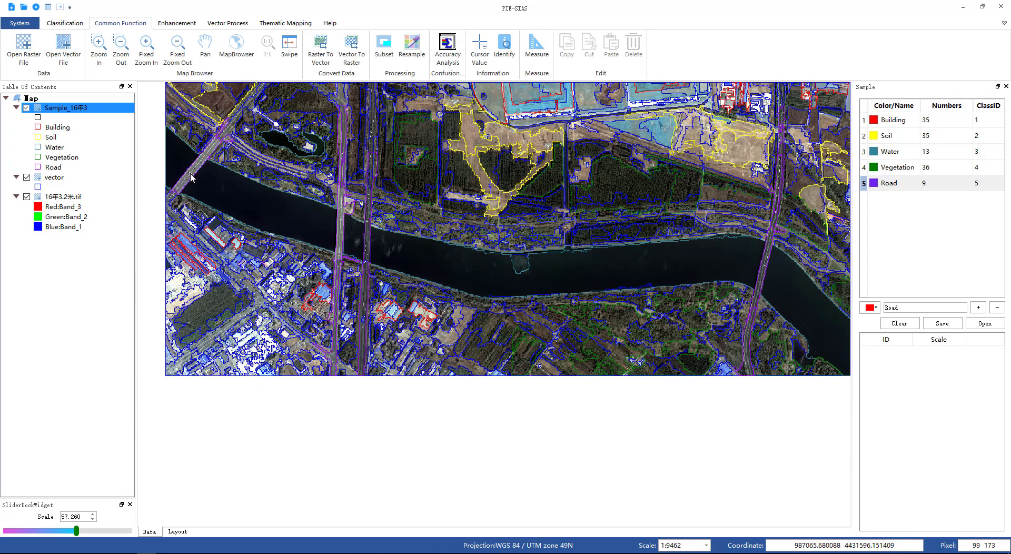
left_click(227, 137)
left_click(233, 133)
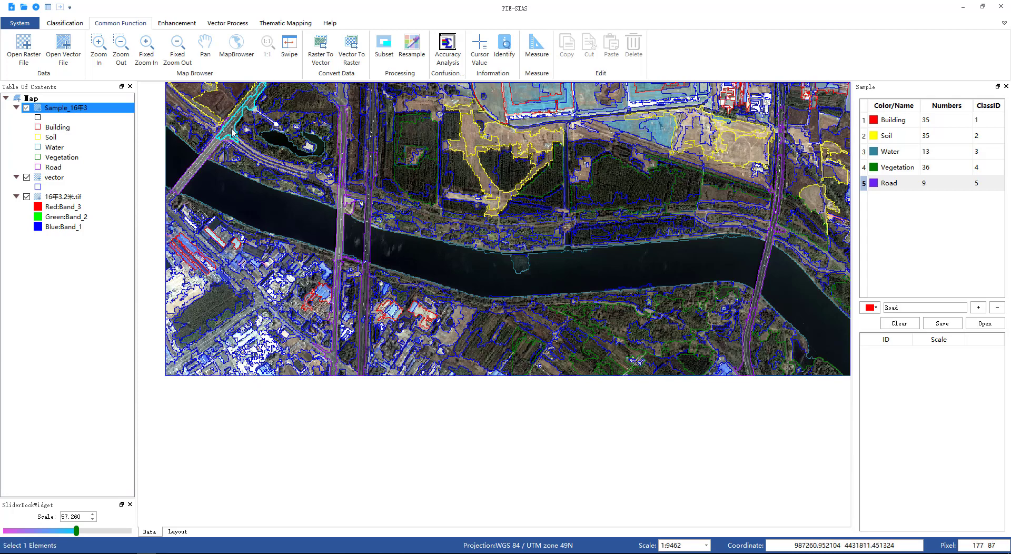
double_click(232, 132)
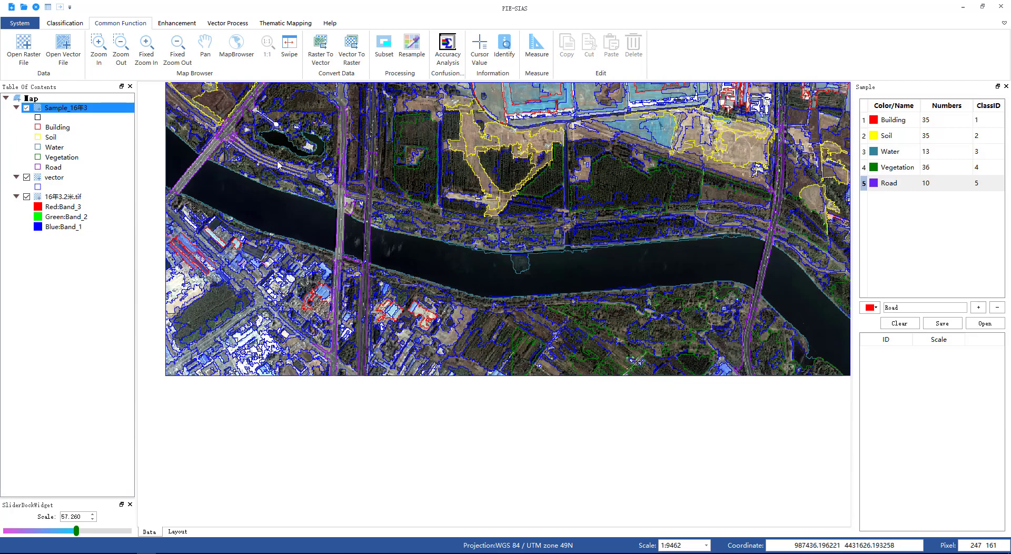
Step: Pan north to the industrial area and add a road segment beside the north–south road as a Road sample
left_click(209, 53)
left_click_drag(727, 185, 662, 430)
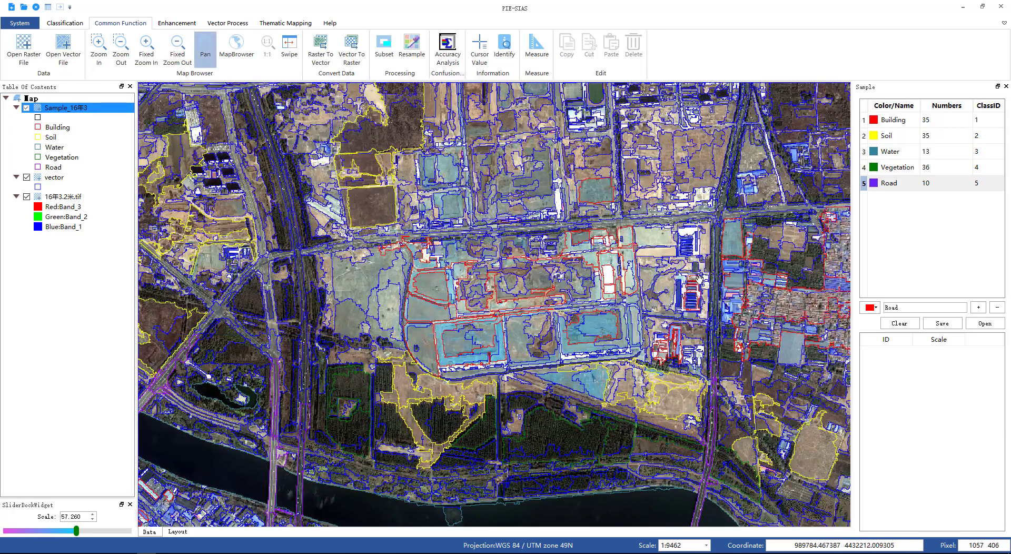
left_click_drag(704, 260, 582, 305)
left_click(908, 188)
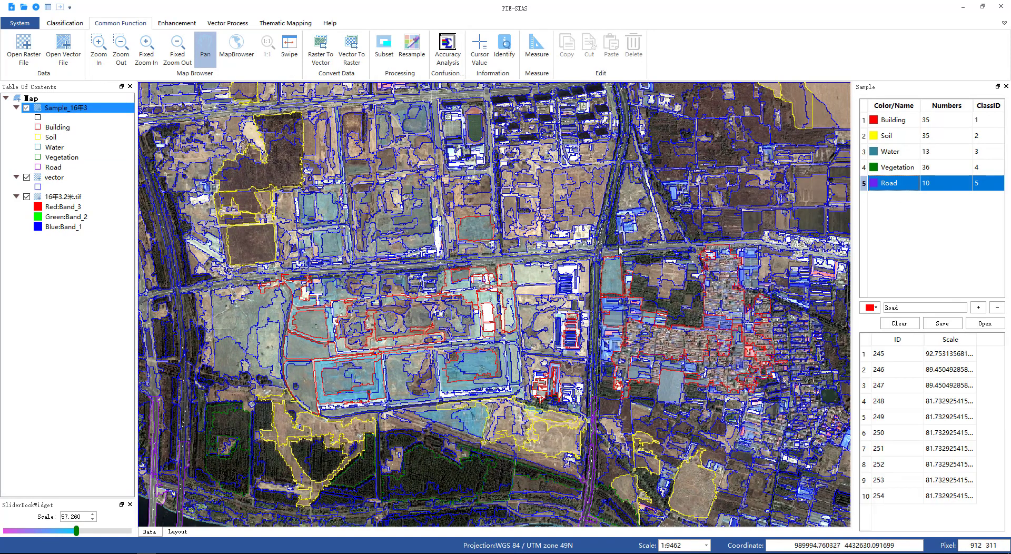
left_click(610, 257)
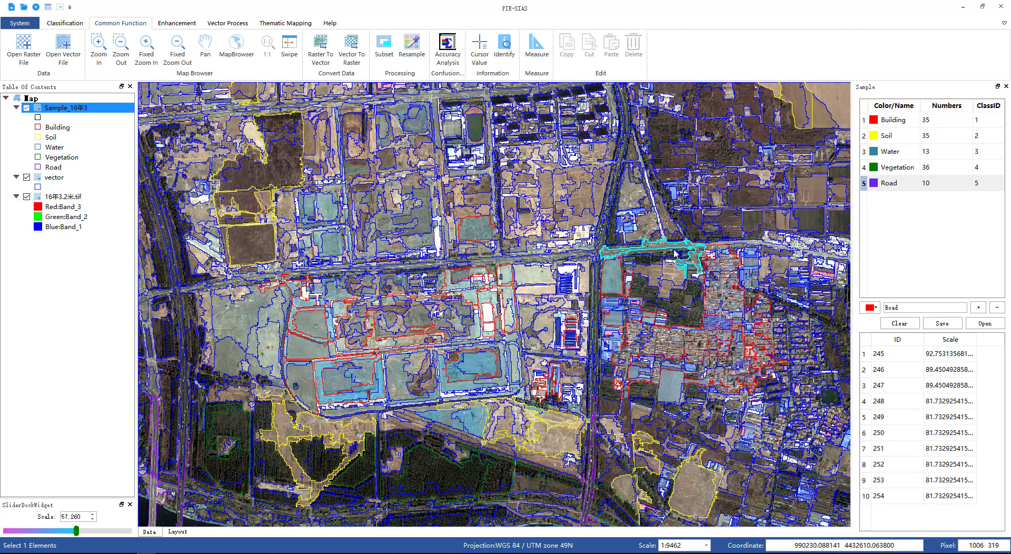
right_click(698, 246)
Step: Add road segments on the north–south road north and south of the main east–west road as Road samples
left_click(600, 258)
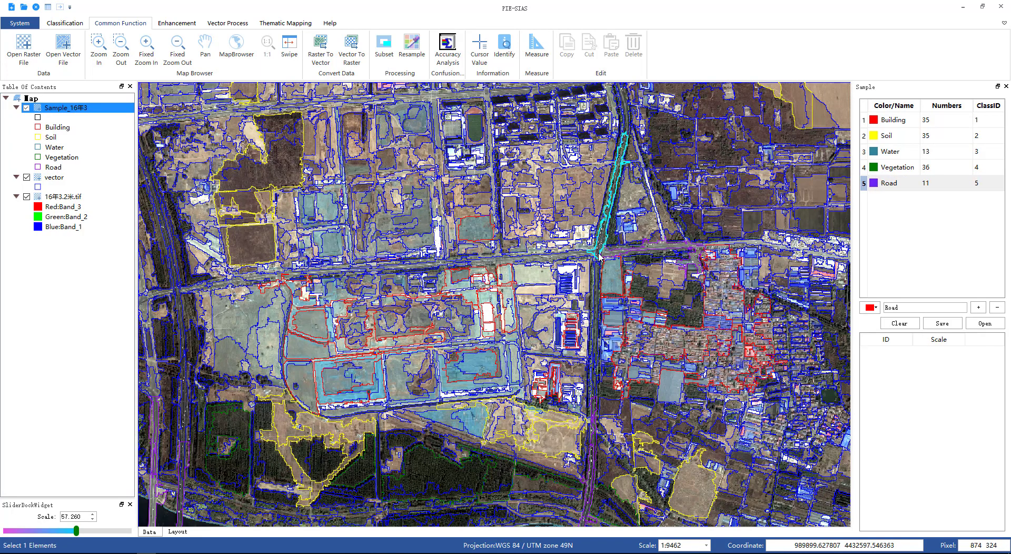
right_click(600, 257)
left_click(600, 287)
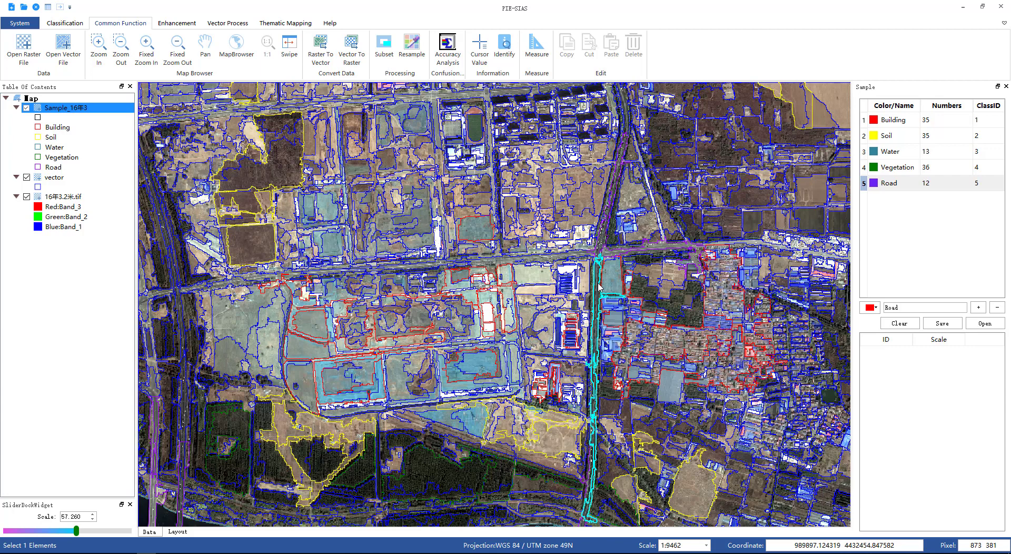
right_click(599, 287)
Step: Add segments of the east–west main road west of the intersection as Road samples
left_click(498, 266)
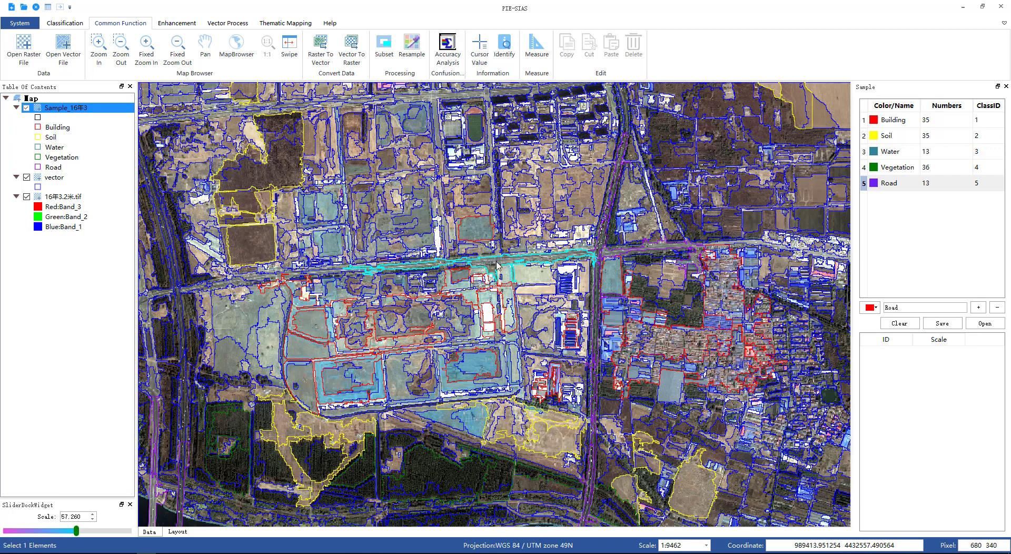
right_click(498, 265)
left_click(496, 258)
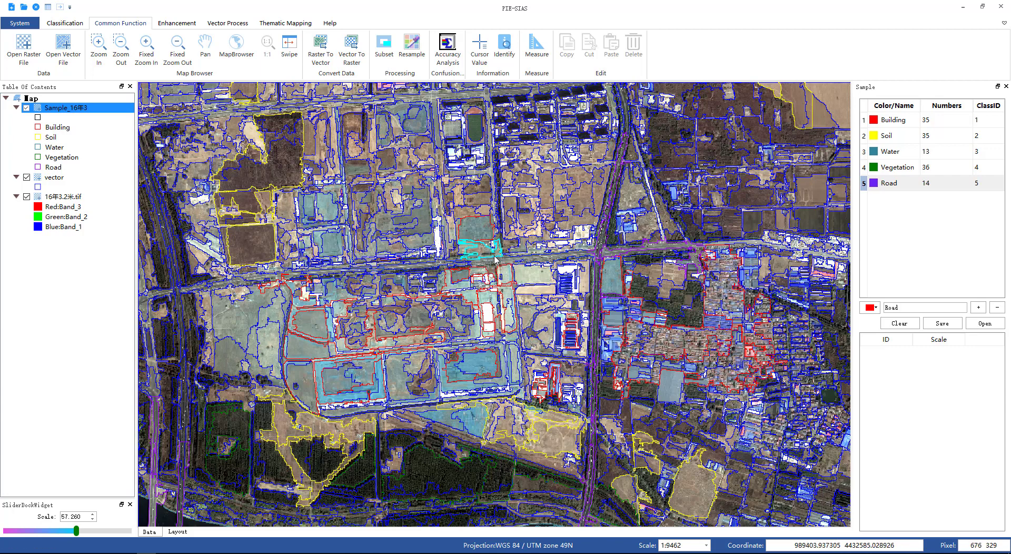
right_click(496, 258)
left_click(495, 263)
right_click(495, 263)
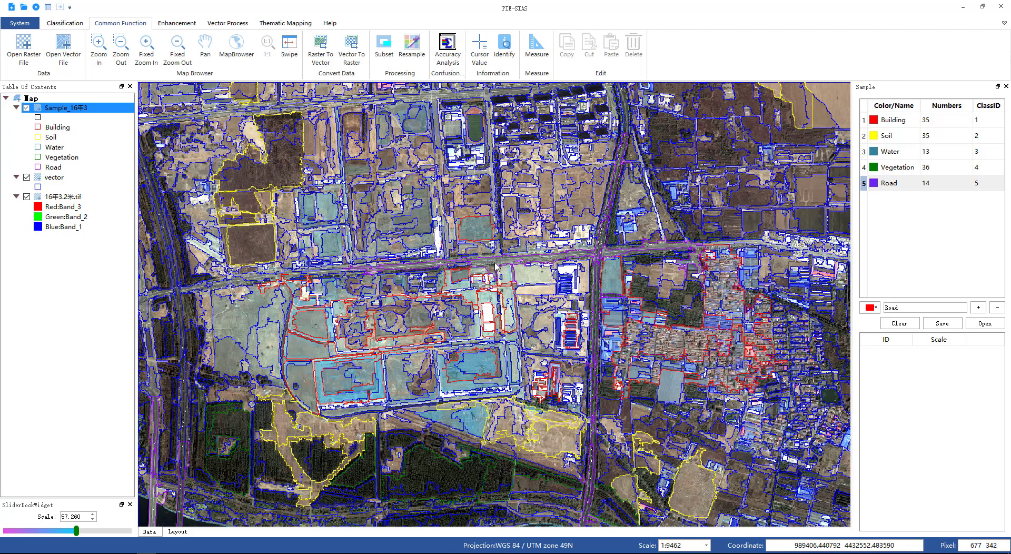
left_click(277, 279)
left_click(297, 277)
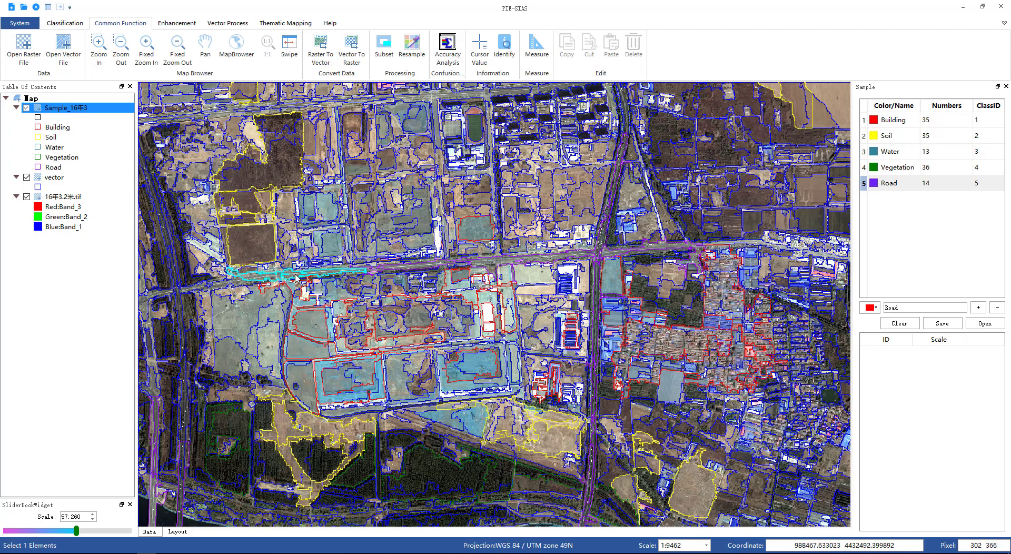
right_click(296, 276)
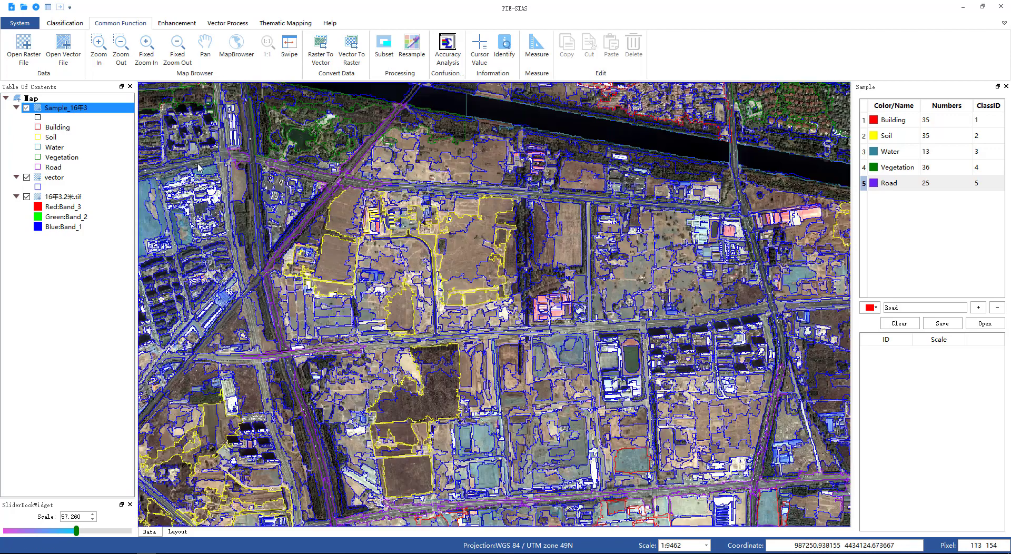
Step: Add road segments in the north-western part of the image as Road samples
left_click(196, 167)
right_click(195, 165)
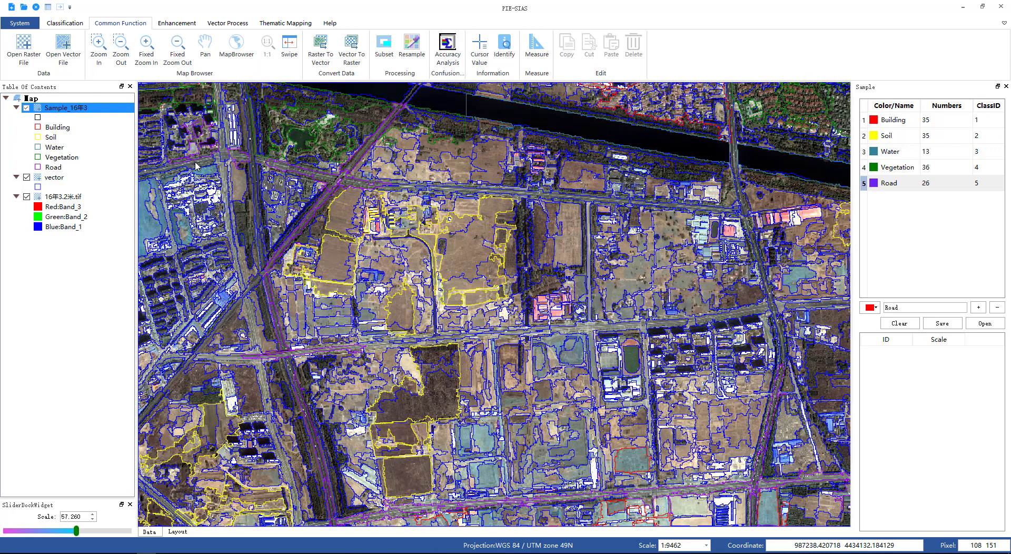
left_click(195, 159)
right_click(195, 159)
left_click(198, 165)
right_click(198, 165)
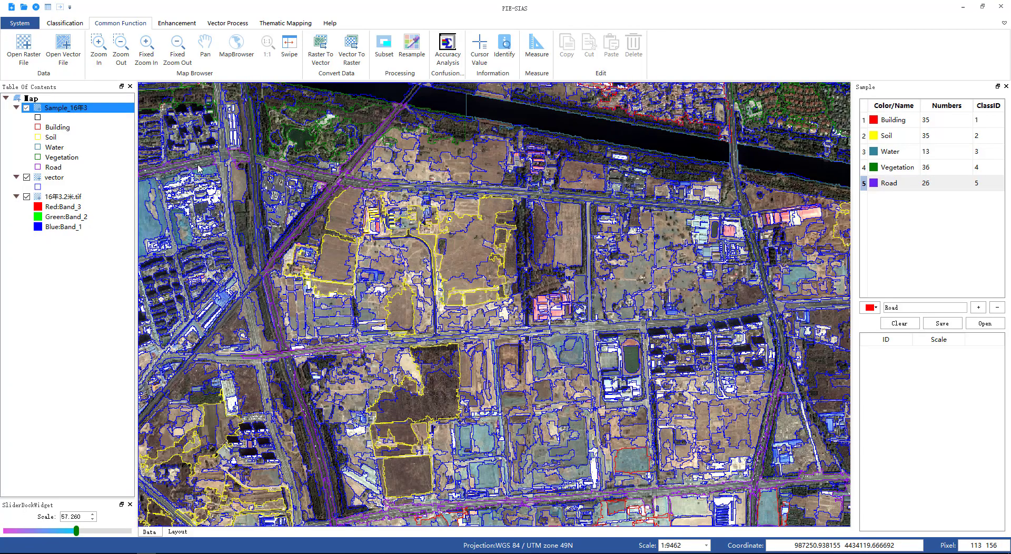
Step: Add the road junction segment south of the river as a Road sample and display the Road class's sample list
scroll(352, 259, "down", 5)
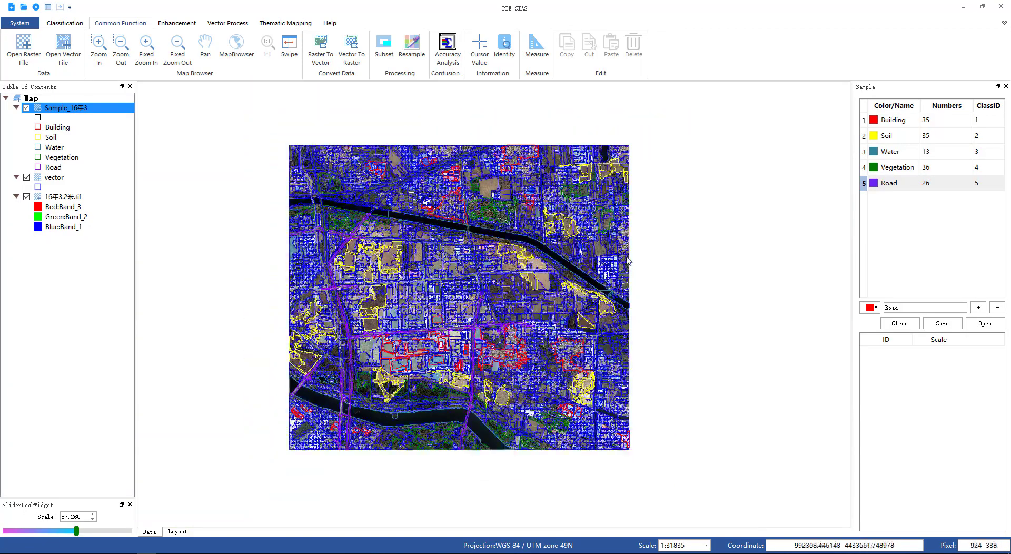
scroll(626, 256, "up", 3)
scroll(627, 259, "up", 1)
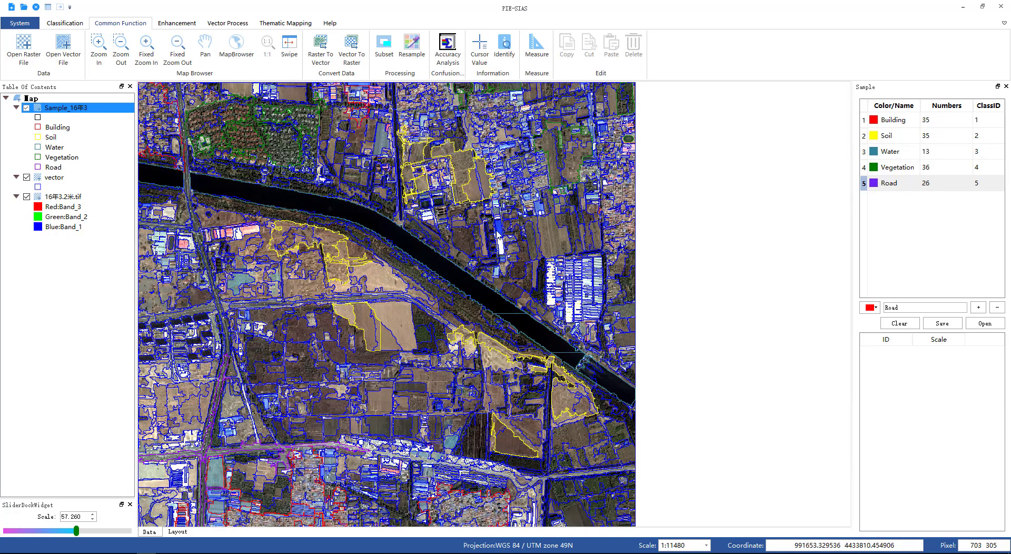
scroll(337, 289, "down", 4)
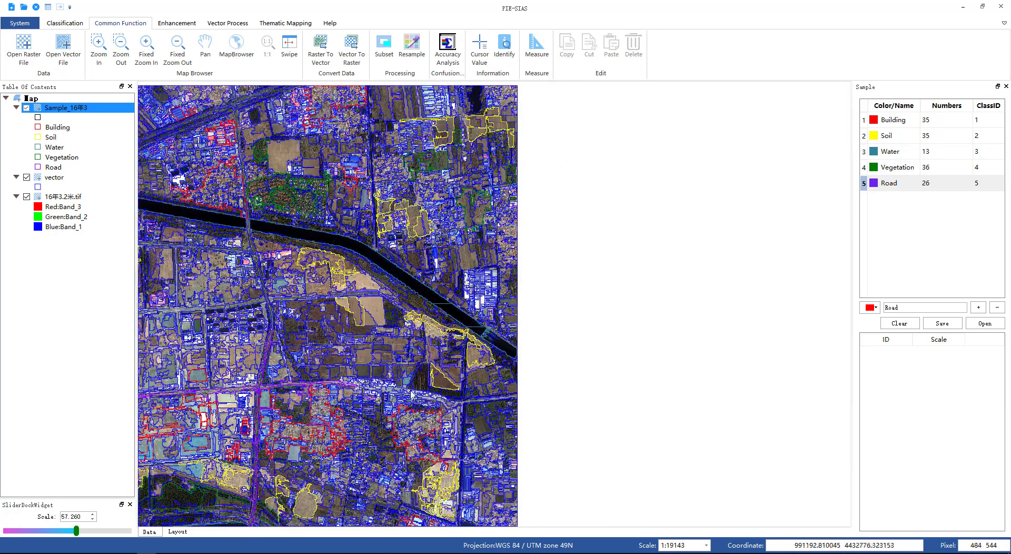
scroll(486, 408, "up", 5)
scroll(486, 408, "up", 2)
left_click(431, 389)
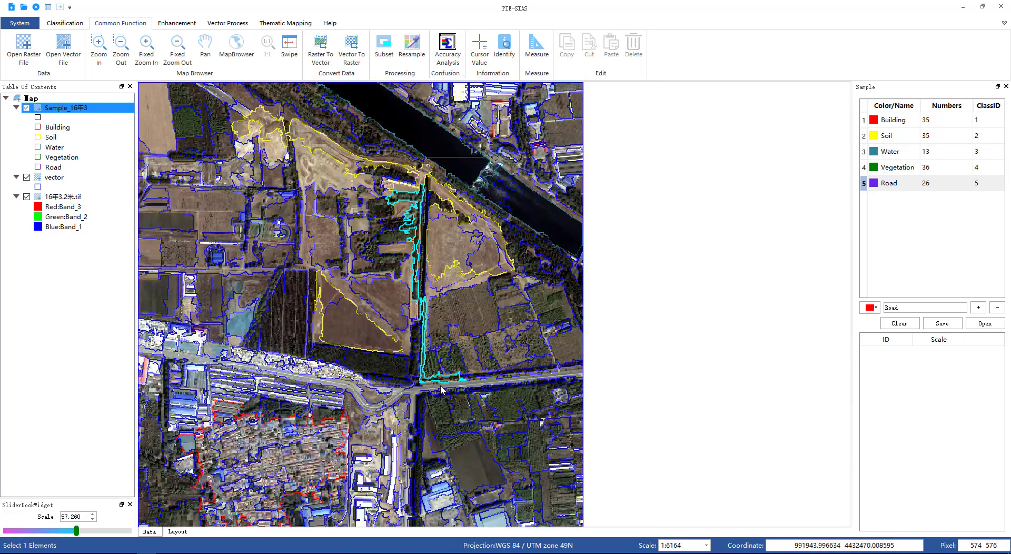
left_click(429, 392)
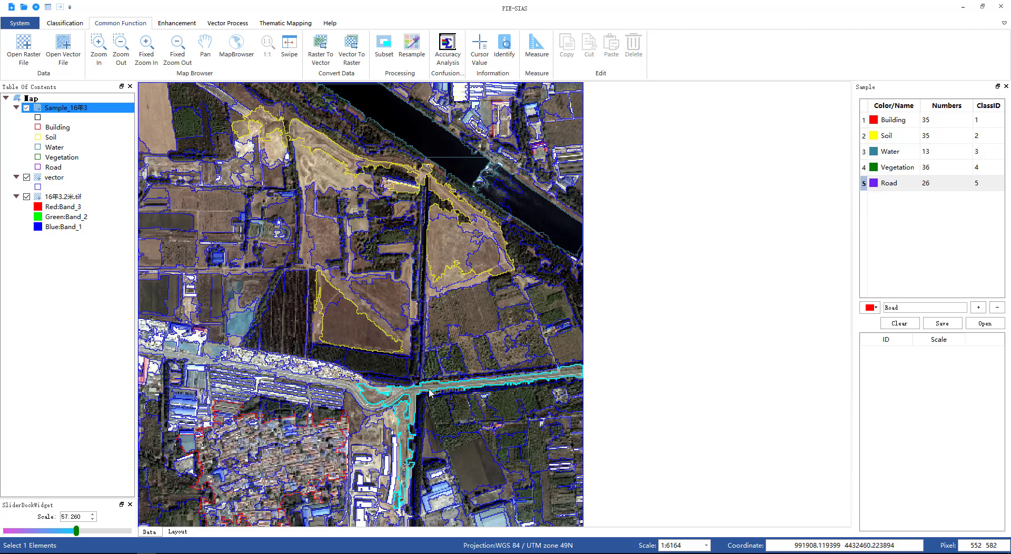
right_click(429, 390)
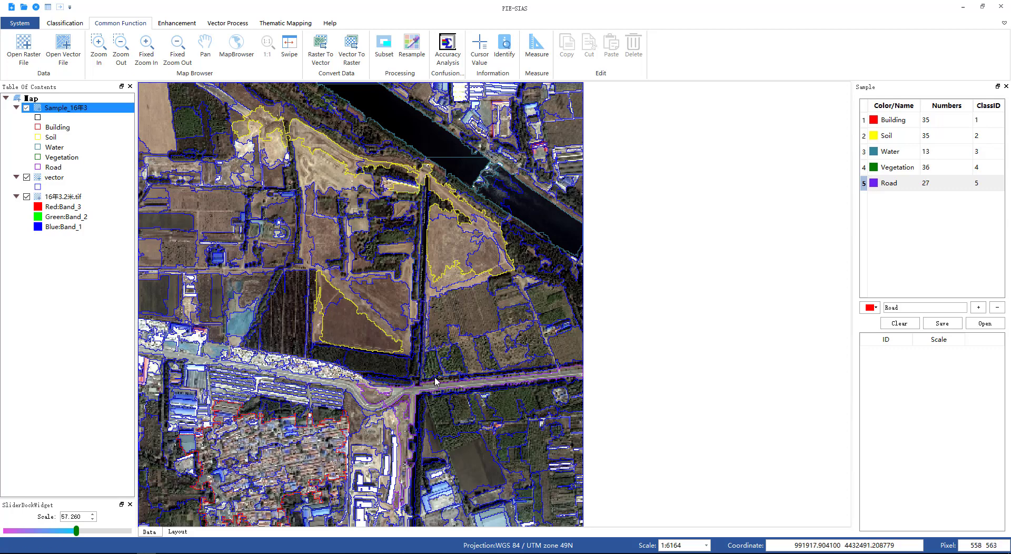
left_click(902, 186)
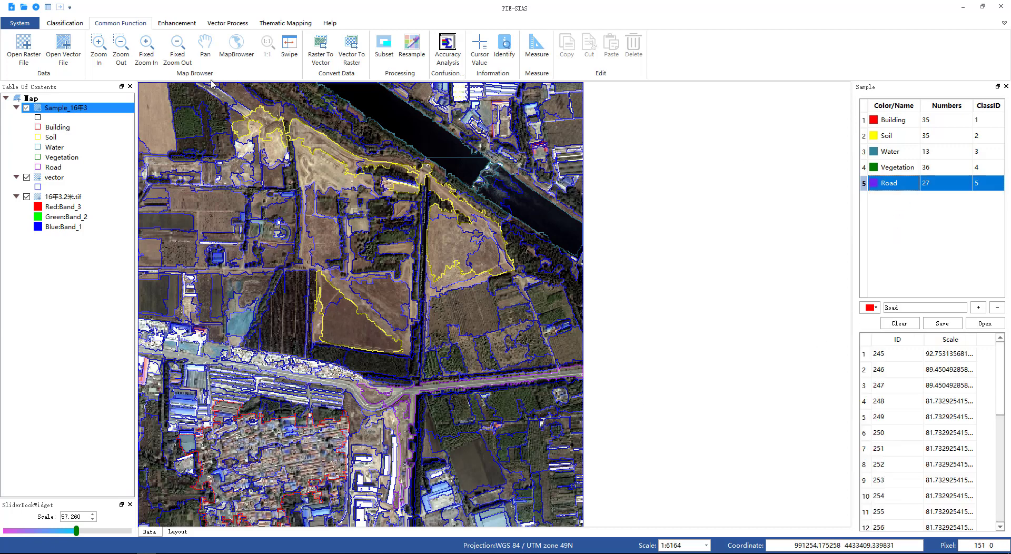
Step: Run Image Classification with the Spectral, Textural and Index elements and the SVM algorithm with a LINEAR kernel
left_click(81, 24)
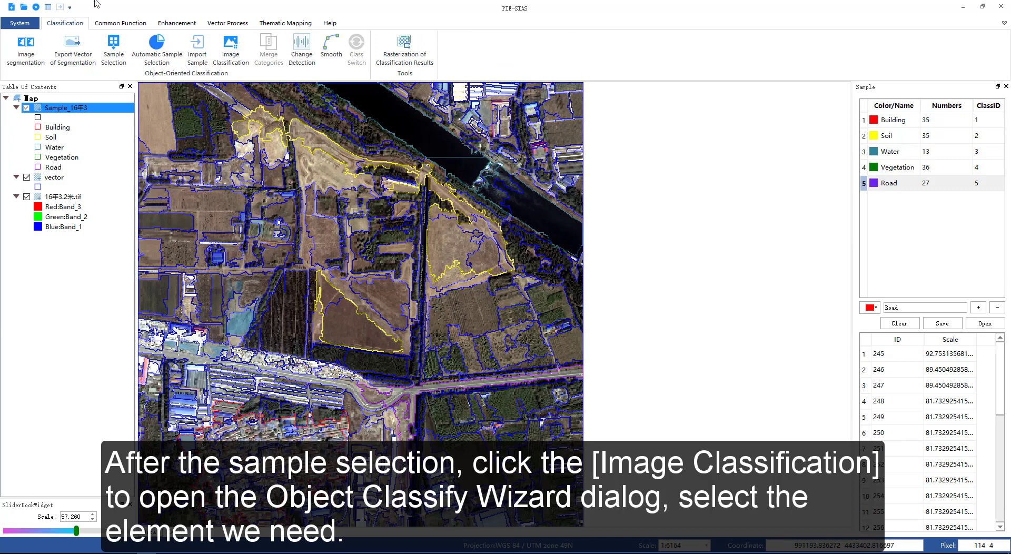
left_click(230, 45)
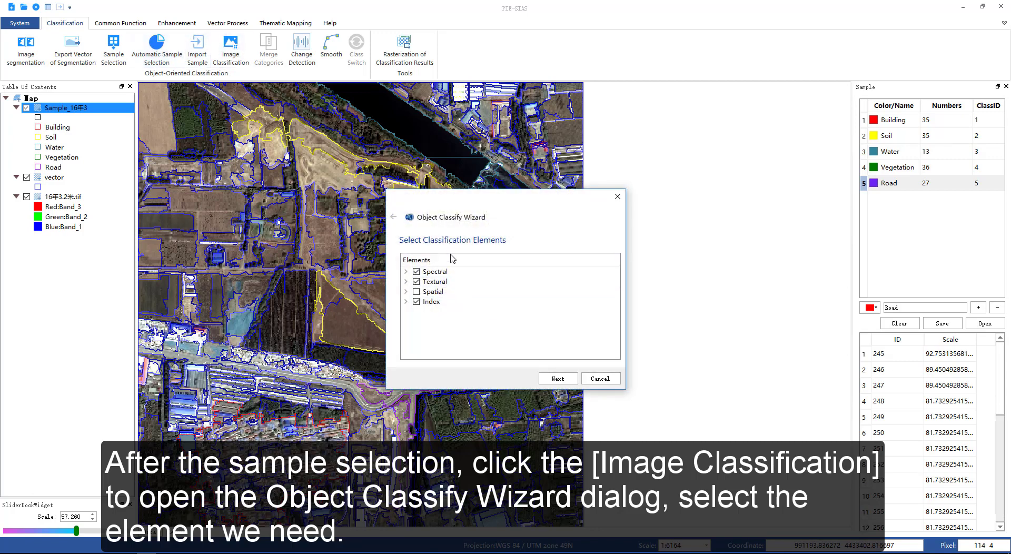
left_click(570, 379)
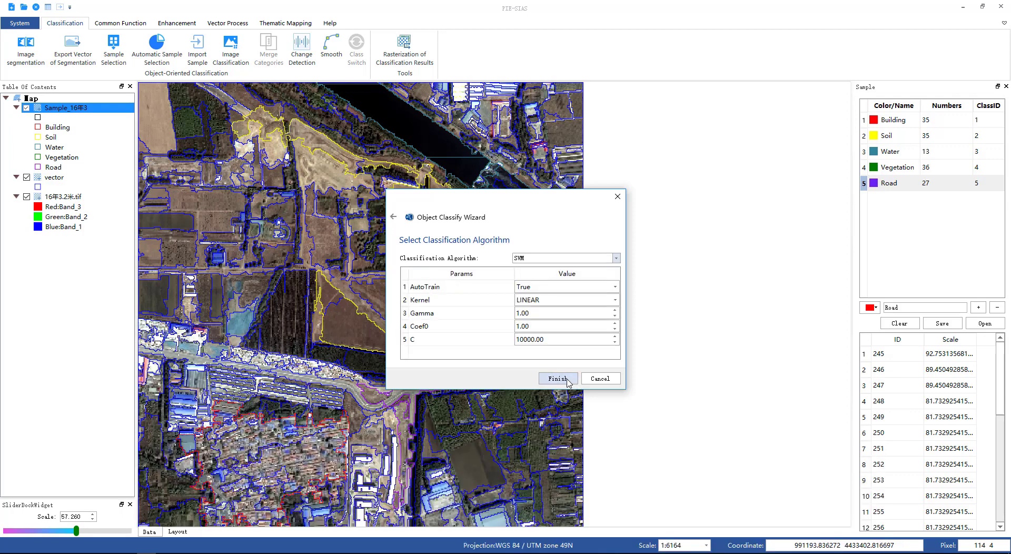
left_click(557, 378)
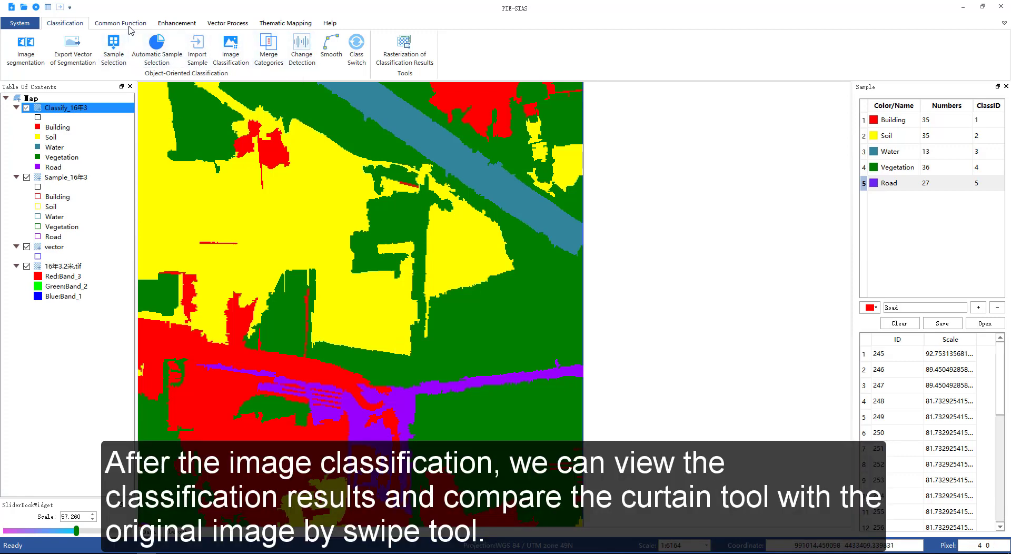
Step: Pan and zoom around the Classify_16年3 result to examine the classified land-cover areas
left_click(127, 24)
left_click(205, 49)
left_click_drag(247, 217, 563, 262)
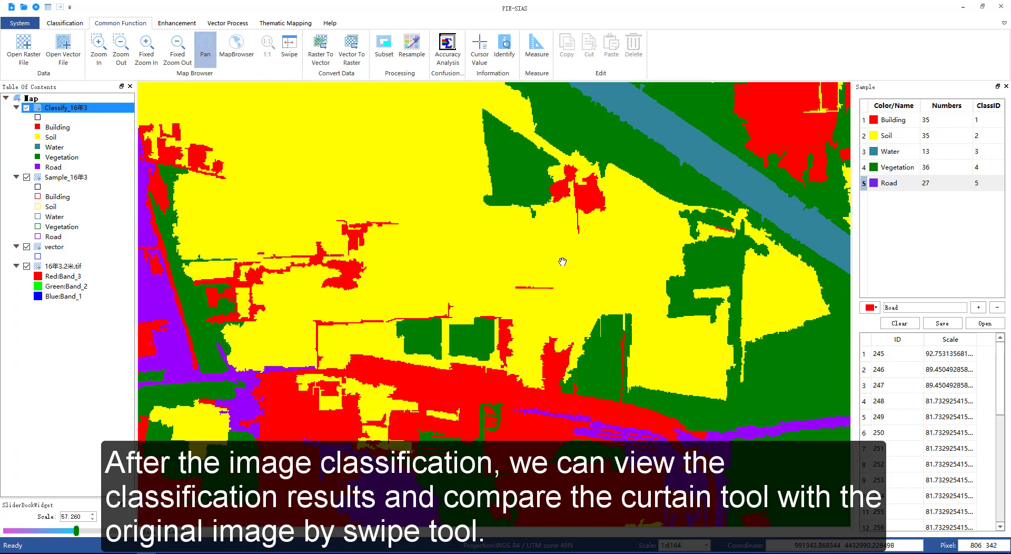
scroll(566, 266, "down", 5)
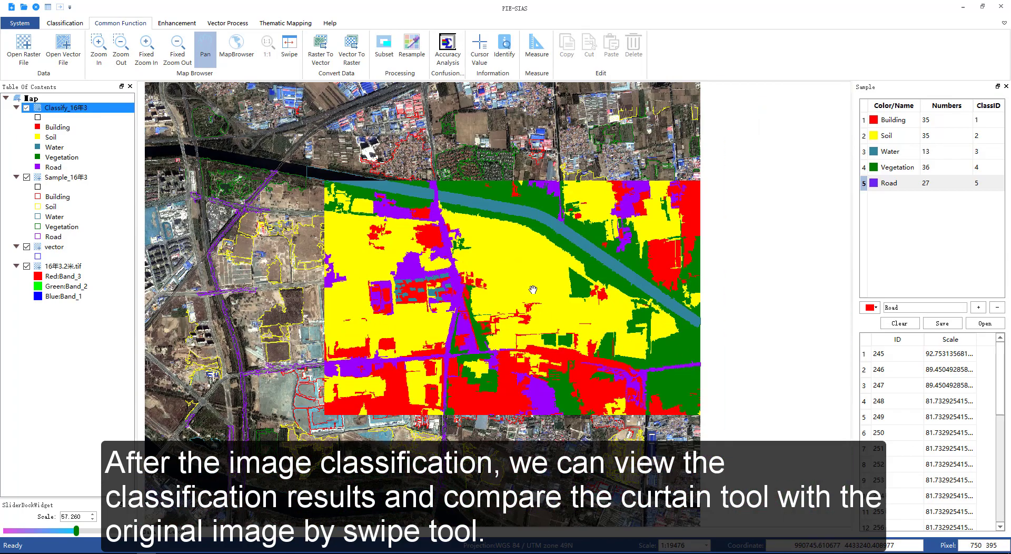
scroll(528, 278, "down", 2)
left_click_drag(410, 261, 485, 281)
scroll(485, 280, "up", 2)
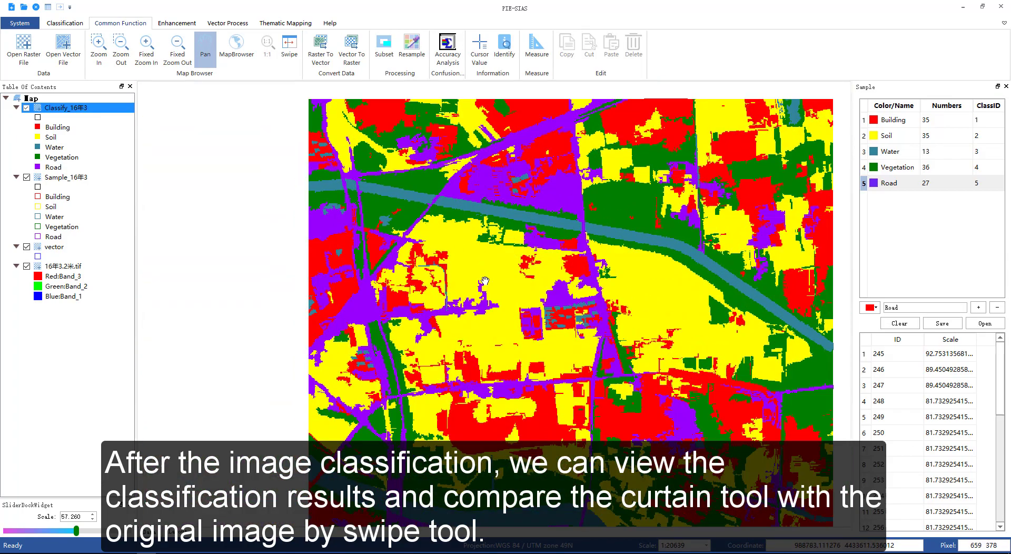
left_click_drag(576, 282, 503, 239)
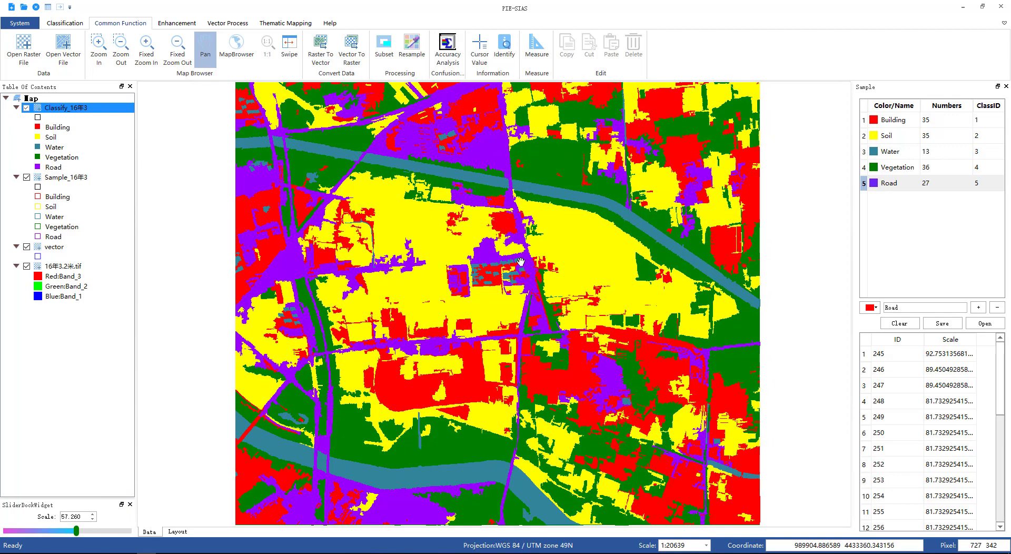
left_click_drag(575, 267, 497, 265)
left_click_drag(496, 232, 531, 199)
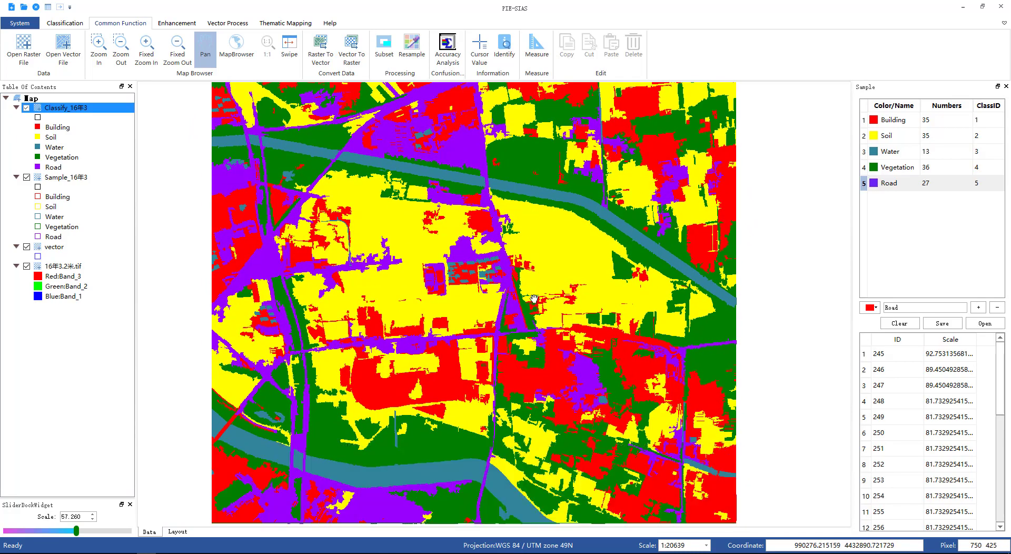
left_click_drag(534, 299, 535, 275)
left_click_drag(517, 322, 523, 297)
left_click_drag(490, 269, 441, 262)
scroll(354, 249, "up", 1)
scroll(354, 248, "up", 1)
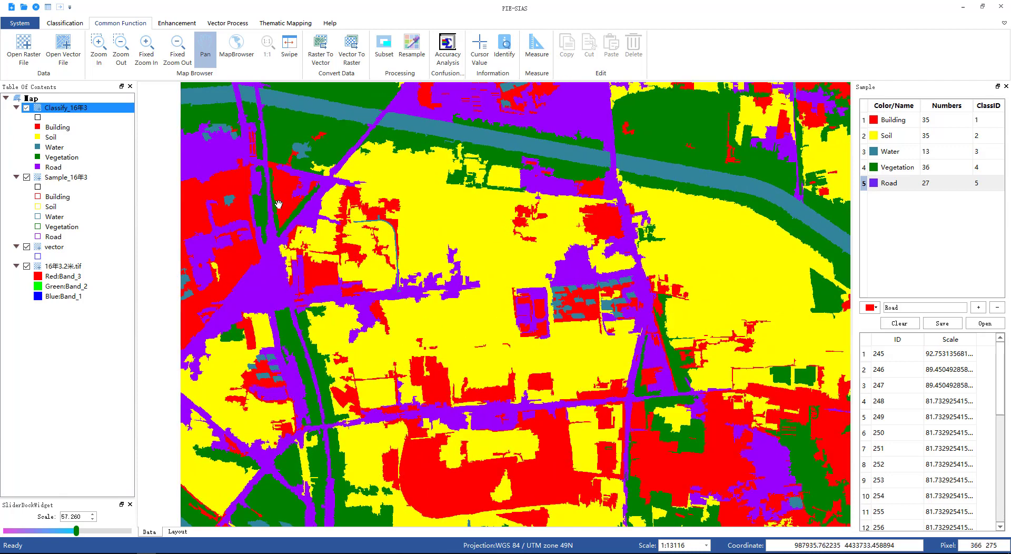
left_click(172, 25)
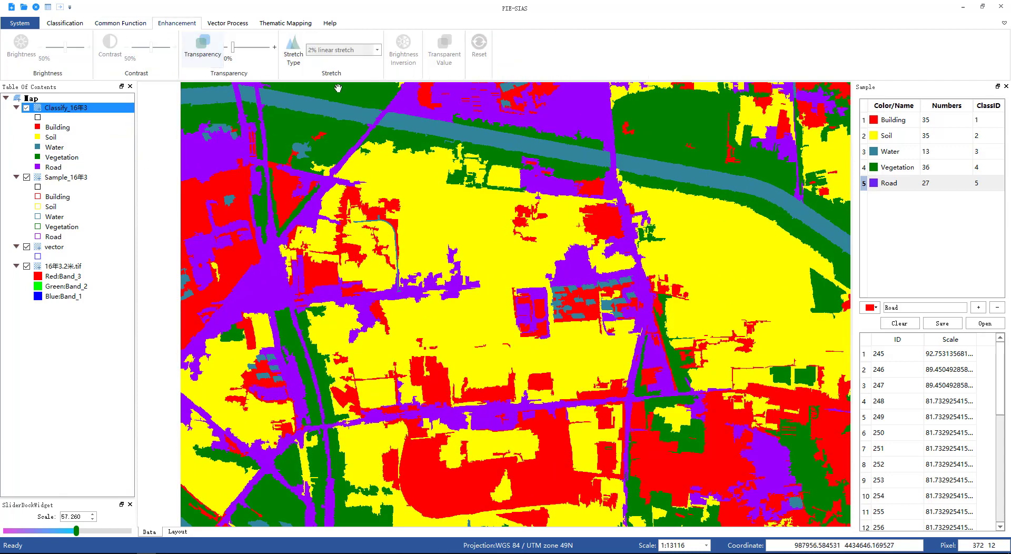
left_click(124, 24)
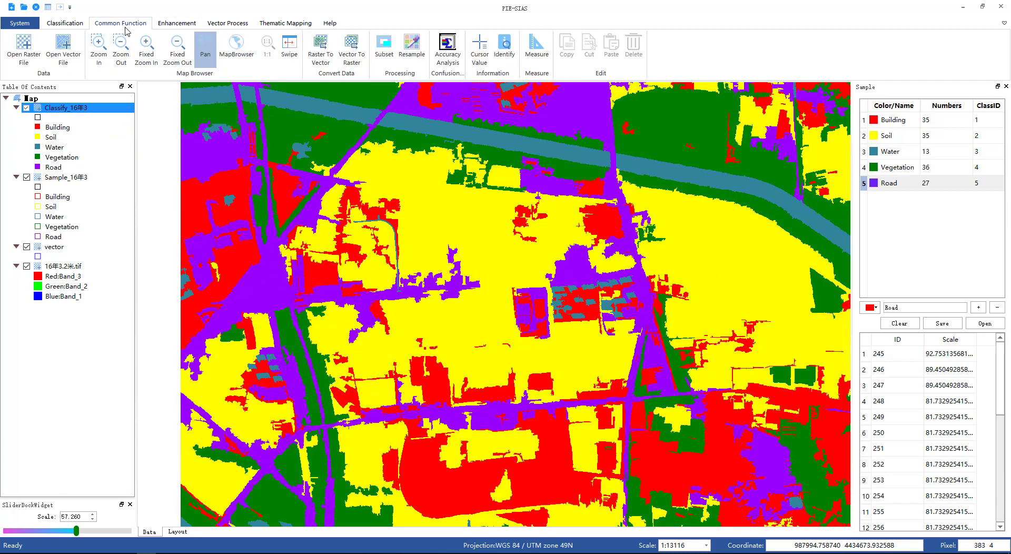
Step: Activate the Swipe tool and hide the Sample_16年3 and vector layers
left_click(289, 47)
scroll(574, 188, "down", 1)
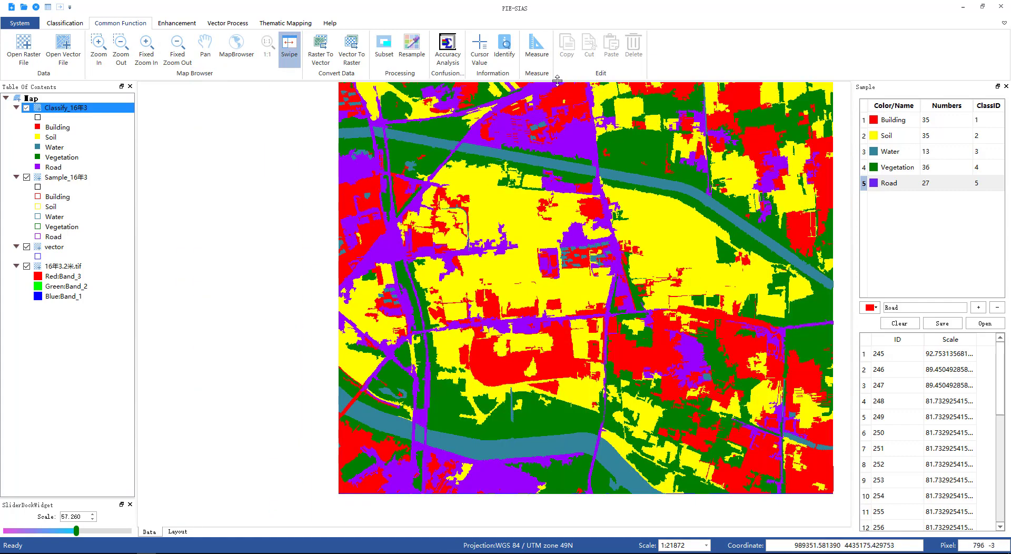
left_click(26, 177)
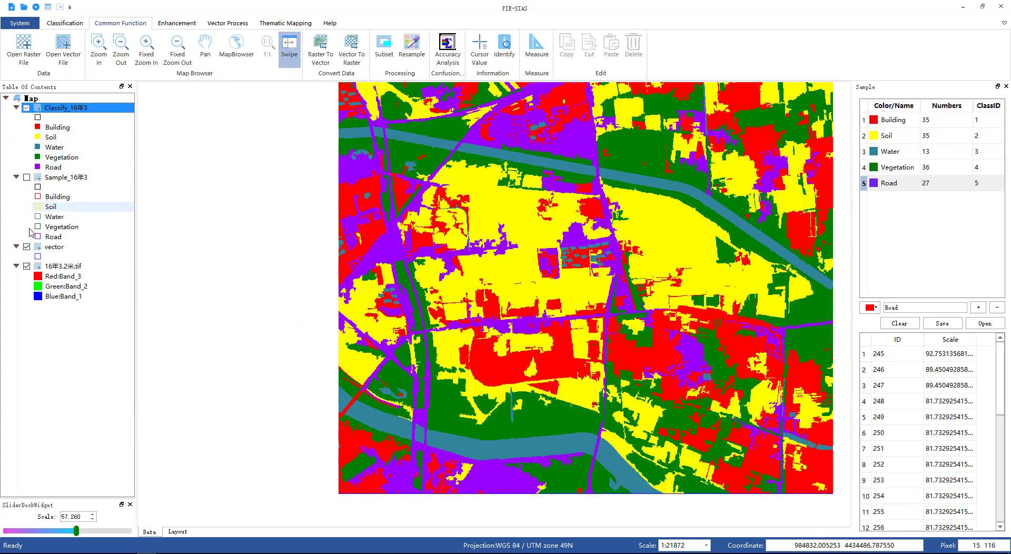
left_click(26, 246)
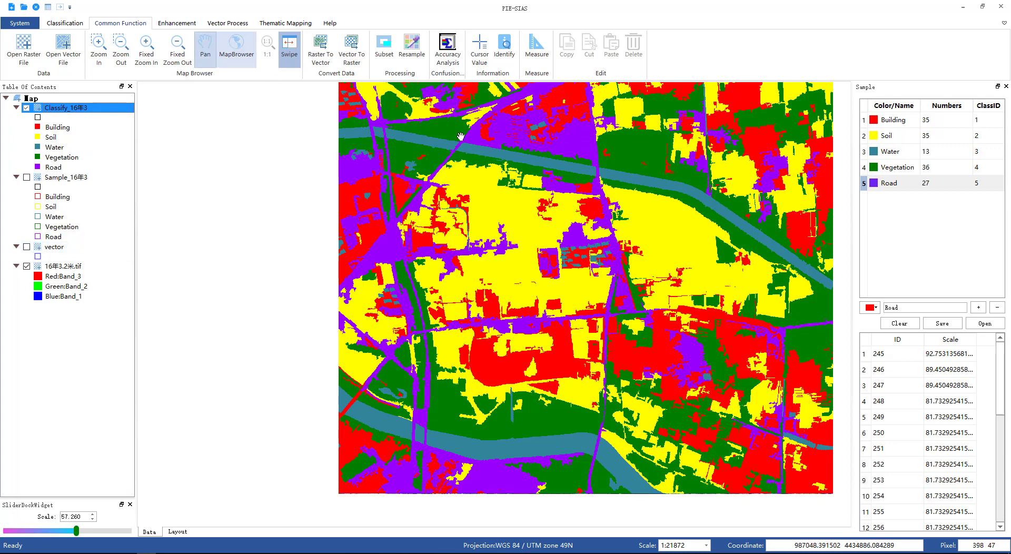
Step: Swipe across the classification layer to compare it with the original image beneath
left_click(206, 48)
left_click_drag(610, 187, 518, 224)
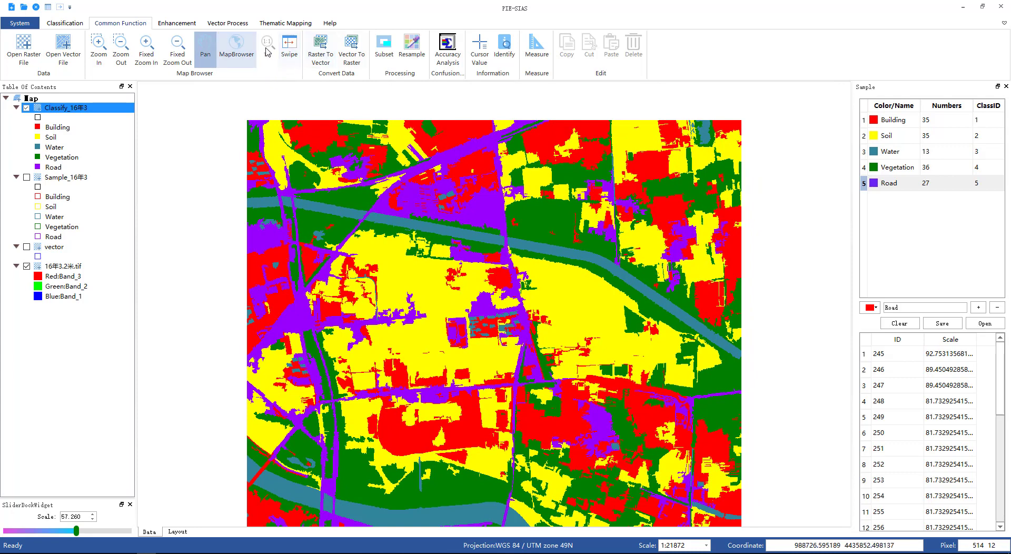
left_click(289, 48)
left_click_drag(498, 141, 501, 117)
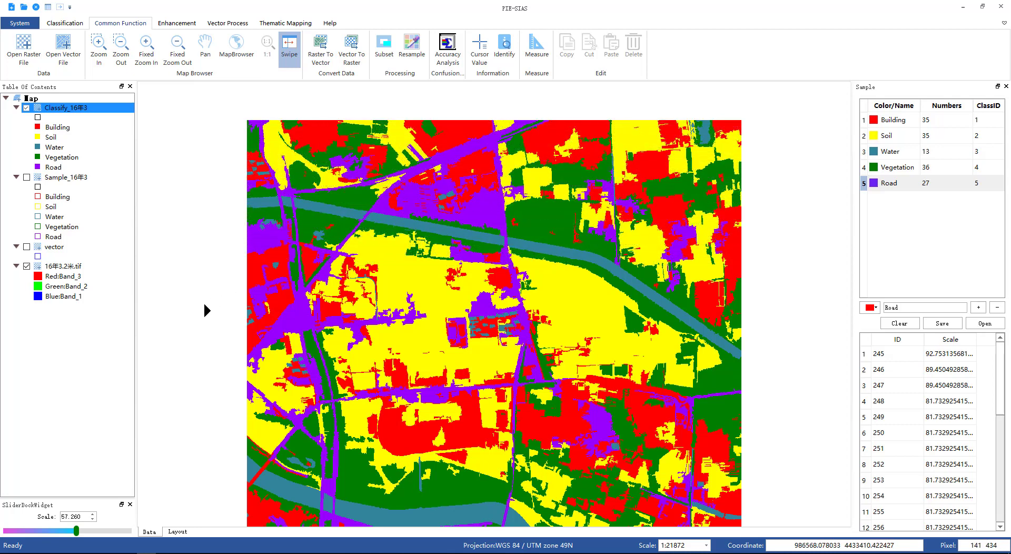
left_click_drag(247, 316, 227, 343)
left_click_drag(740, 375, 746, 395)
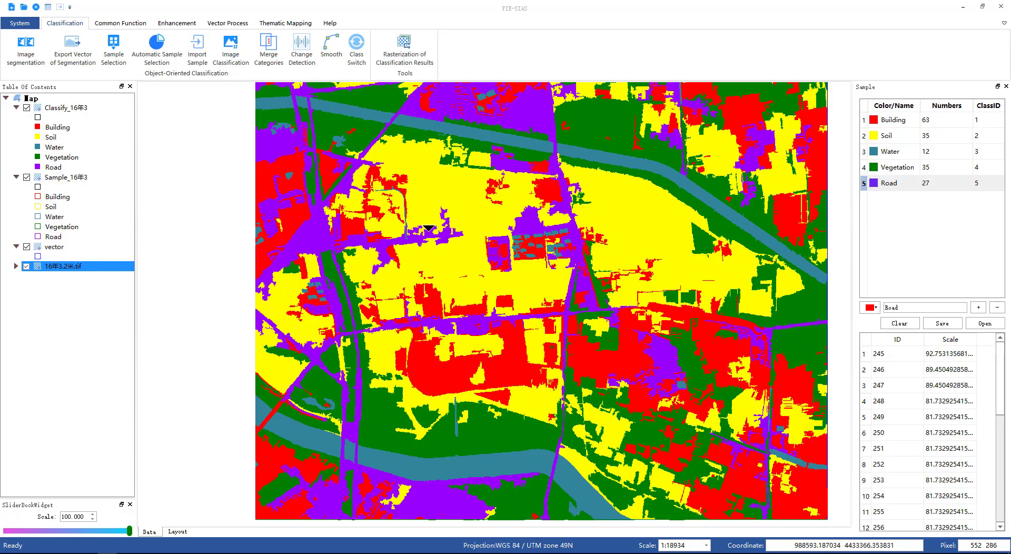
Step: Run Change Detection with Classify_15年3.shp as the Time 1 file and Classify_16年3.shp as the Time 2 file
left_click(298, 56)
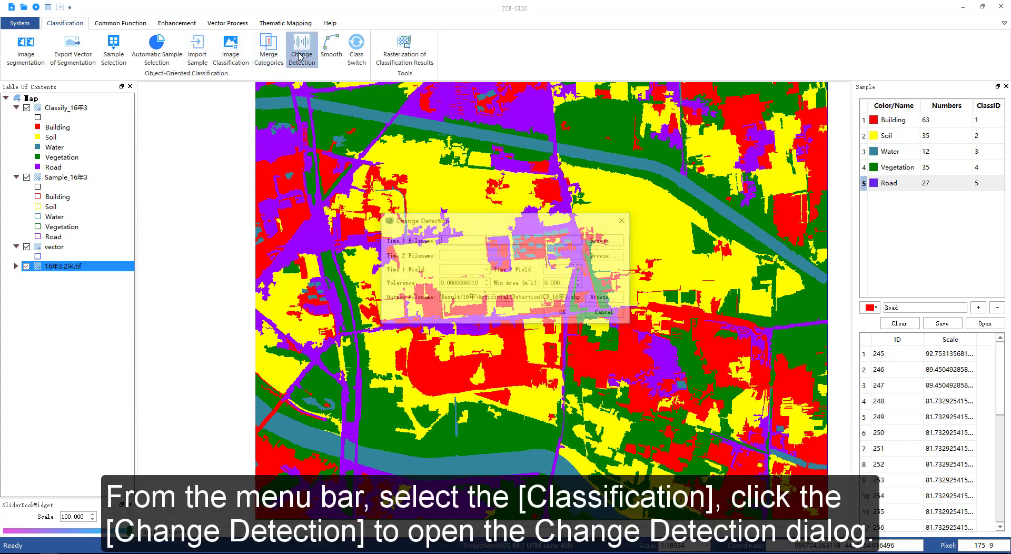
left_click(605, 243)
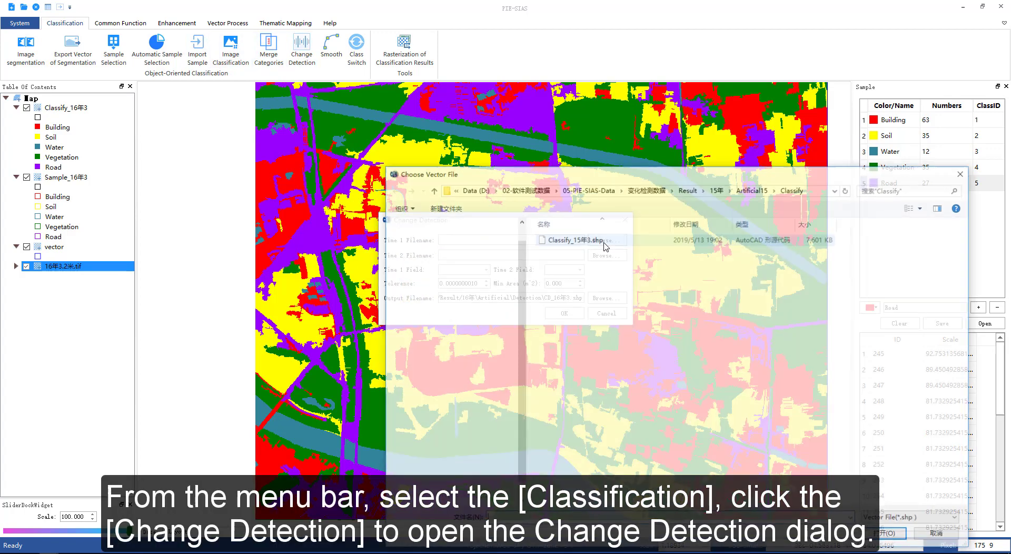
left_click(605, 244)
left_click(888, 535)
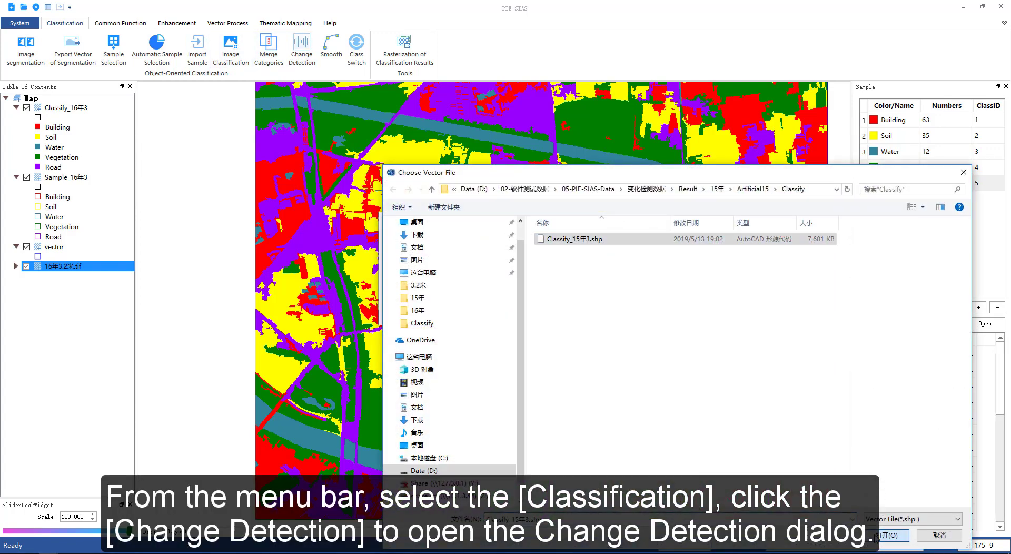
left_click(615, 258)
left_click(611, 244)
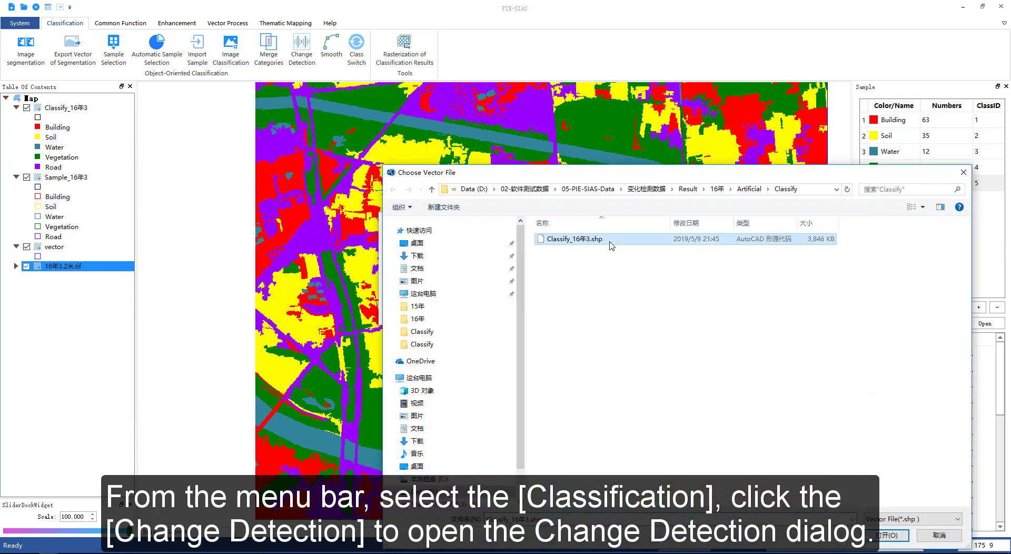
left_click(886, 535)
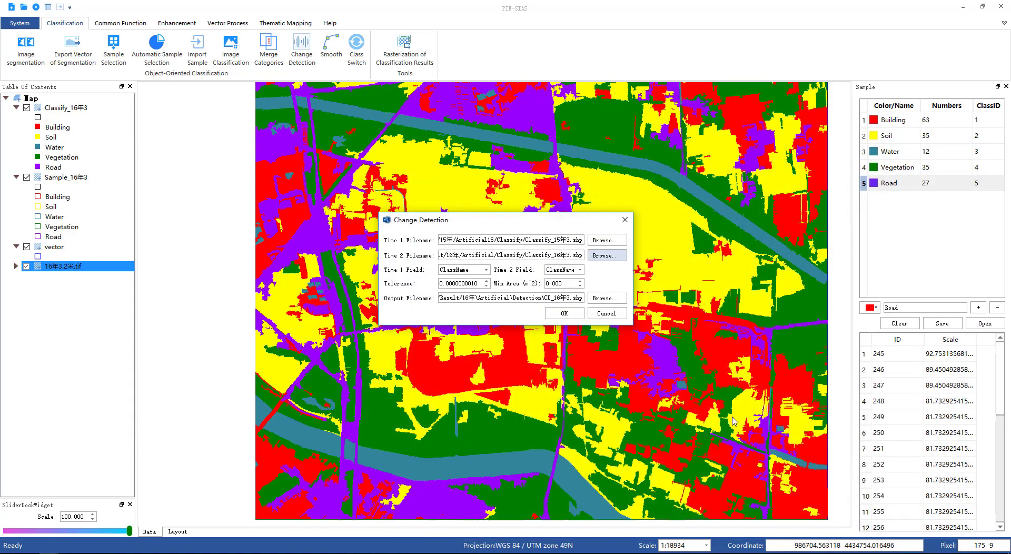
left_click(564, 313)
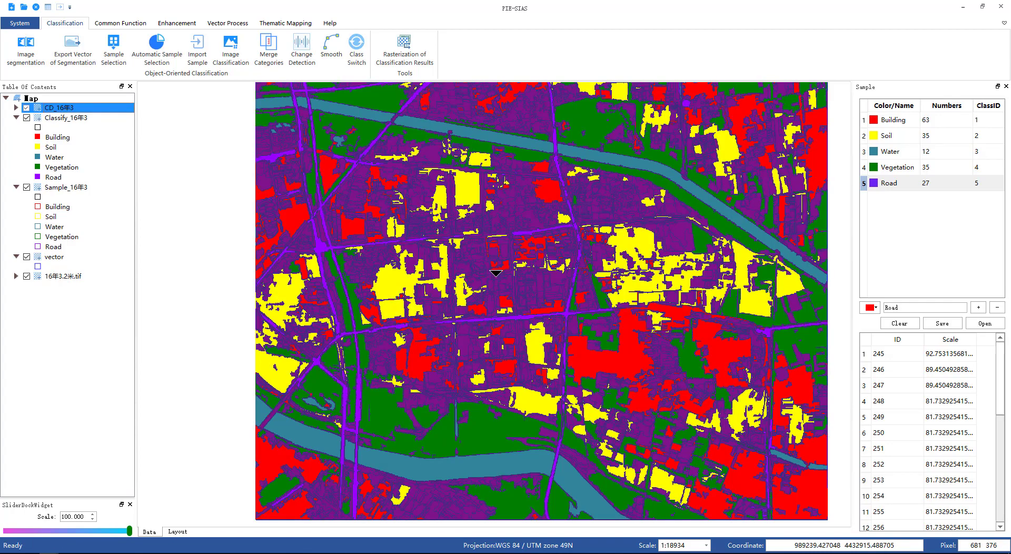
Step: Pan and zoom around the CD_16年3 change detection result
scroll(543, 262, "down", 2)
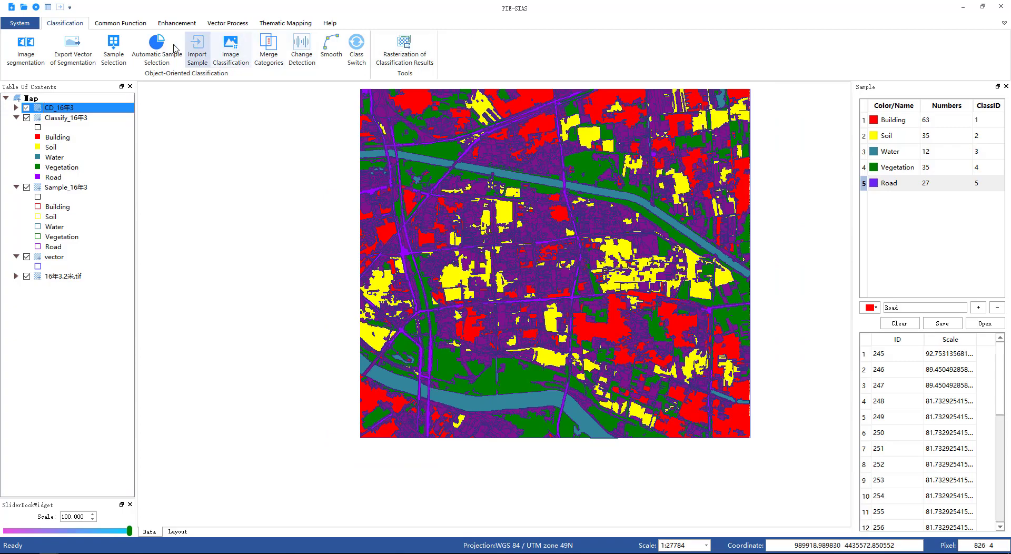
left_click(120, 23)
left_click(205, 49)
left_click_drag(605, 204, 466, 278)
scroll(467, 278, "up", 3)
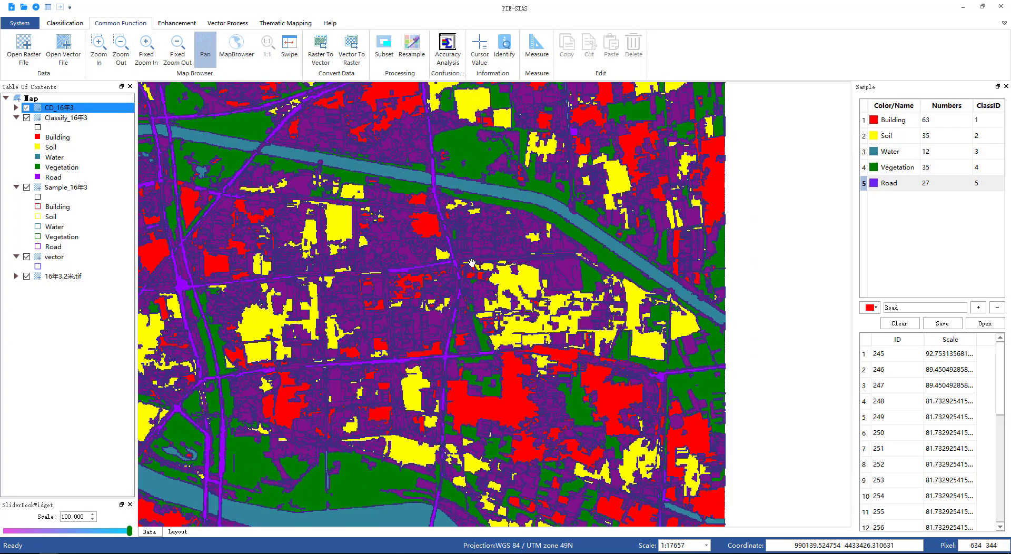
Step: Activate the Swipe tool and swipe the CD_16年3 layer to compare it with the classification beneath
left_click(289, 49)
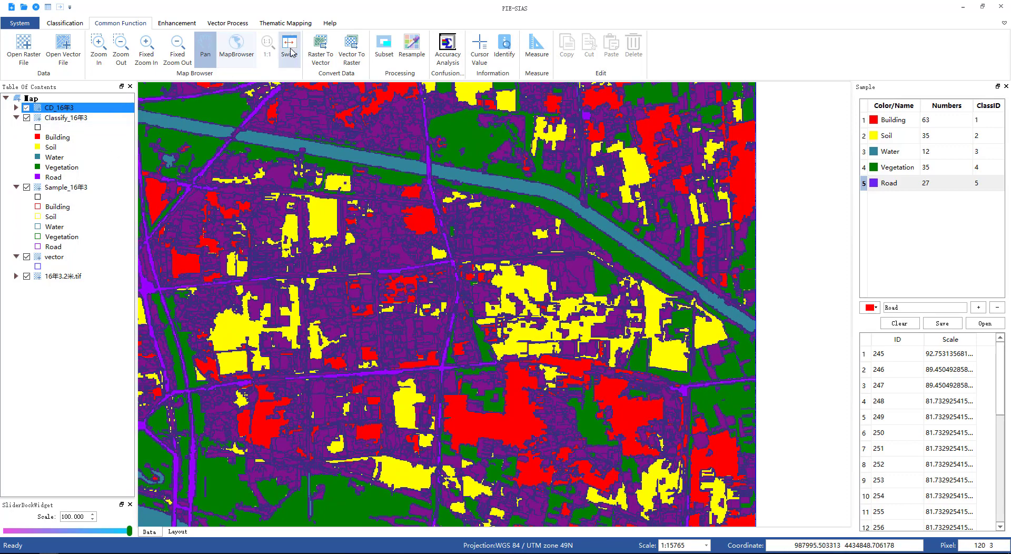
left_click_drag(349, 92, 356, 209)
left_click_drag(360, 119, 360, 83)
left_click_drag(173, 231, 97, 256)
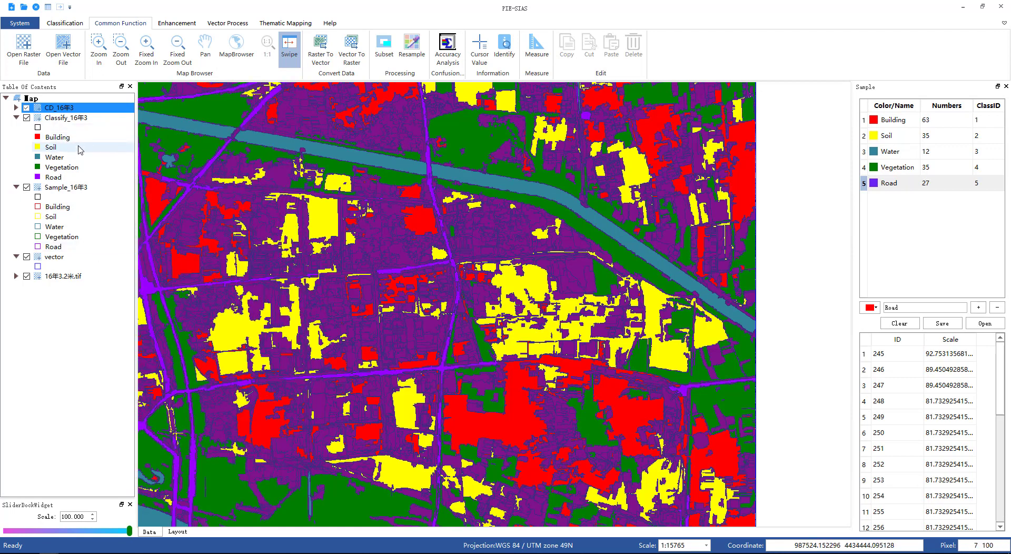
Step: Open the CD_16年3 attribute table and select the first Road to Vegetation change record
right_click(54, 110)
left_click(89, 159)
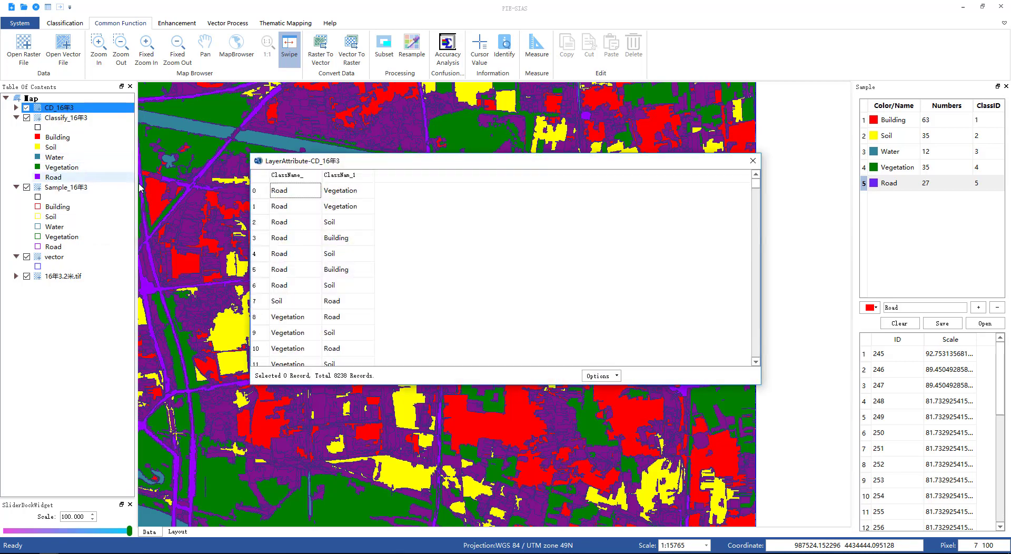
left_click_drag(406, 167, 369, 127)
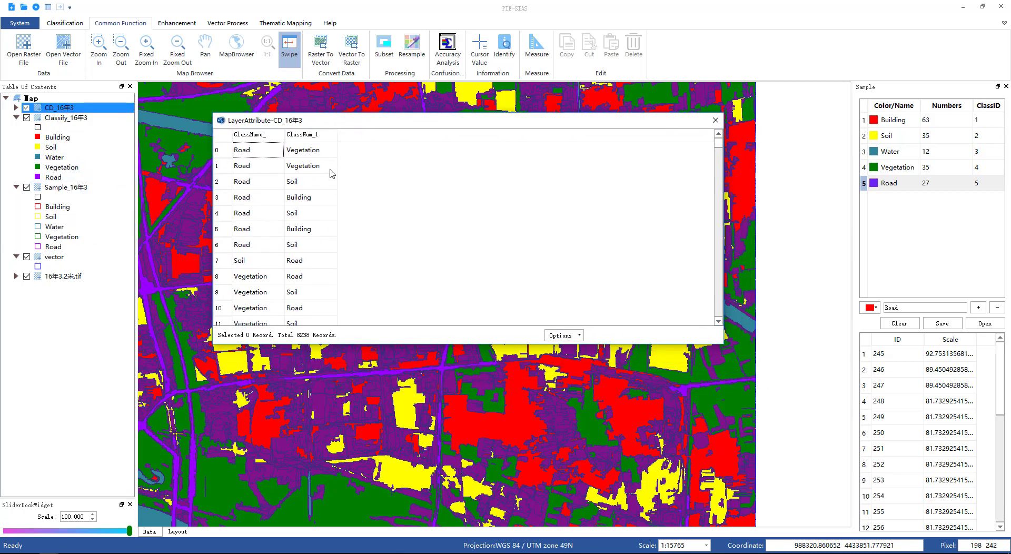
left_click(308, 152)
left_click_drag(475, 125, 775, 97)
scroll(291, 138, "up", 5)
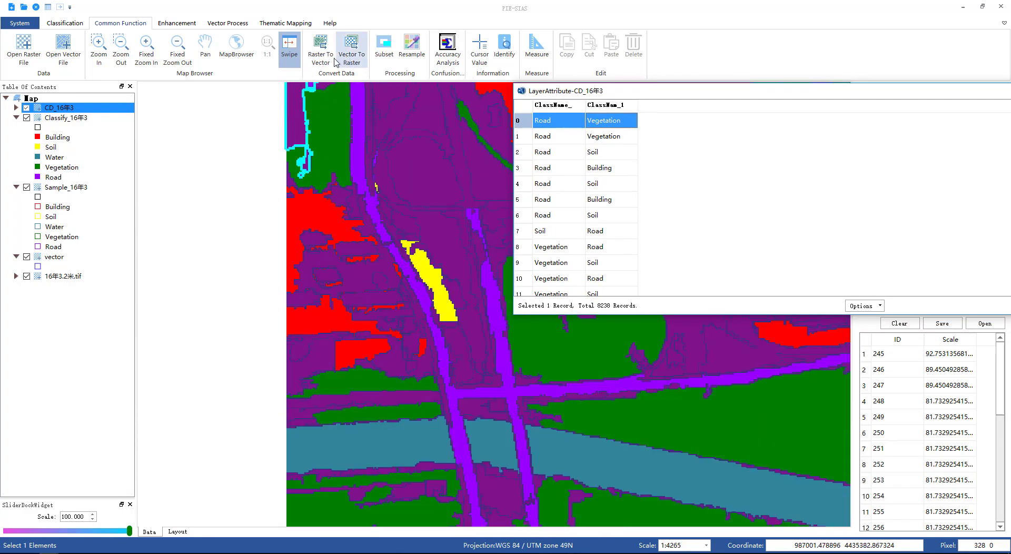
Step: Swipe over the selected change polygon, then select the Road to Building record 3 and swipe over it
left_click(206, 50)
left_click_drag(377, 165, 403, 264)
left_click(289, 50)
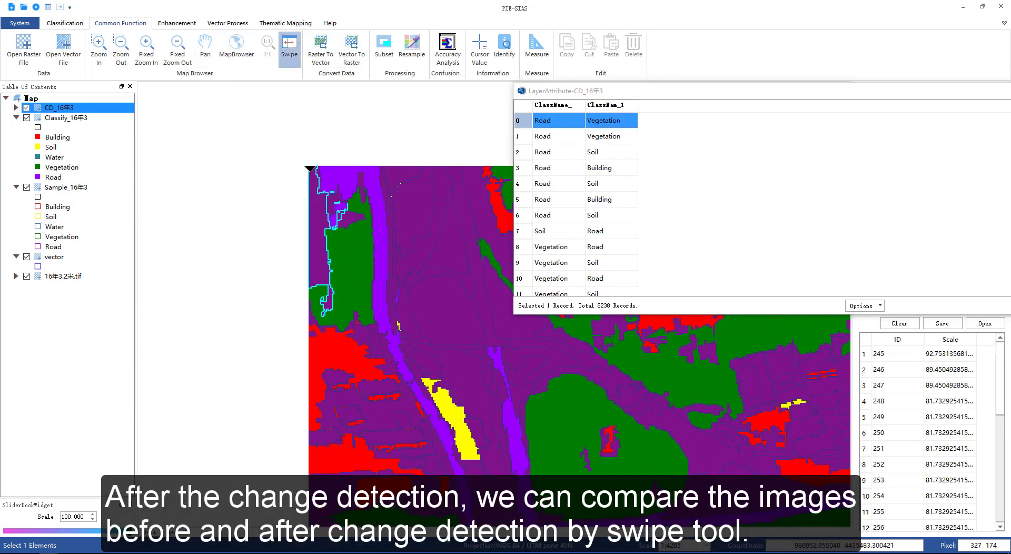
mouse_move(318, 167)
left_mouse_down()
mouse_move(318, 301)
mouse_move(320, 162)
left_mouse_up()
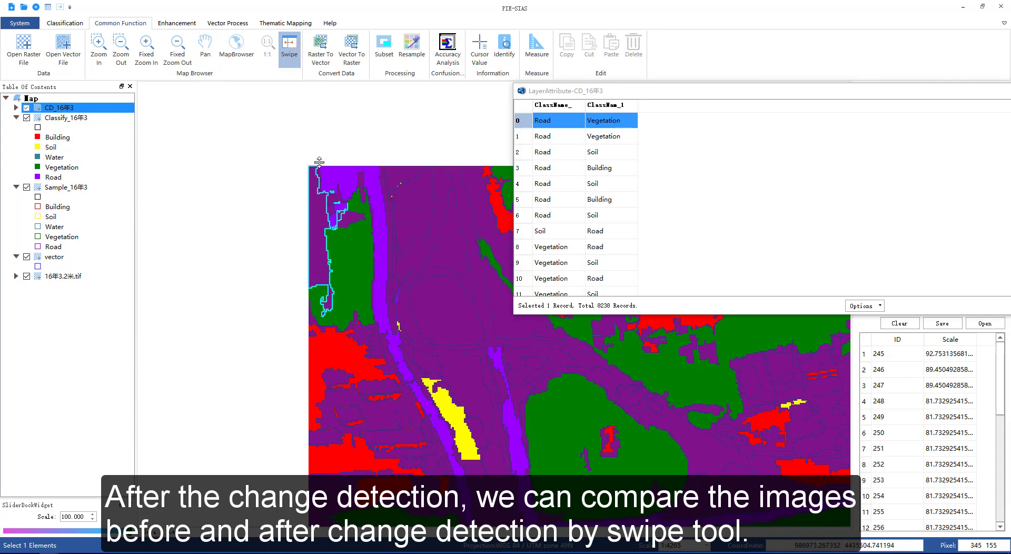
left_click(602, 169)
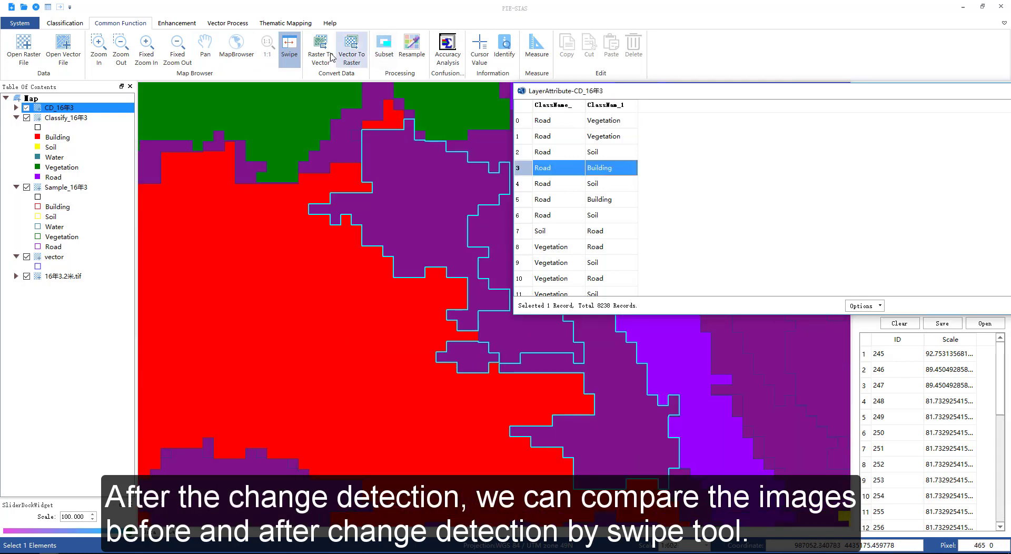
left_click_drag(407, 142, 434, 103)
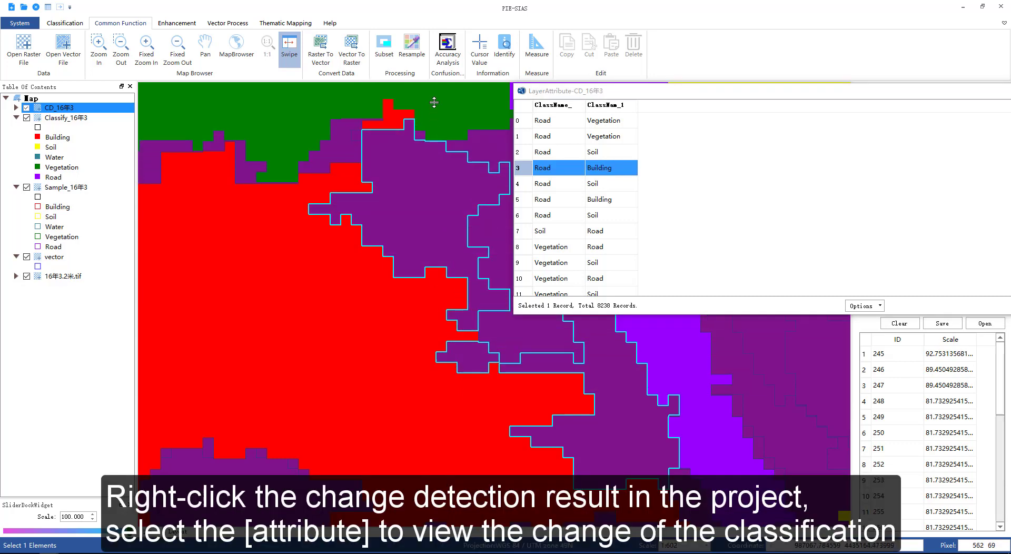
Step: Select change records 9 and 26 in the attribute table and swipe over each polygon to compare classes
left_click(564, 267)
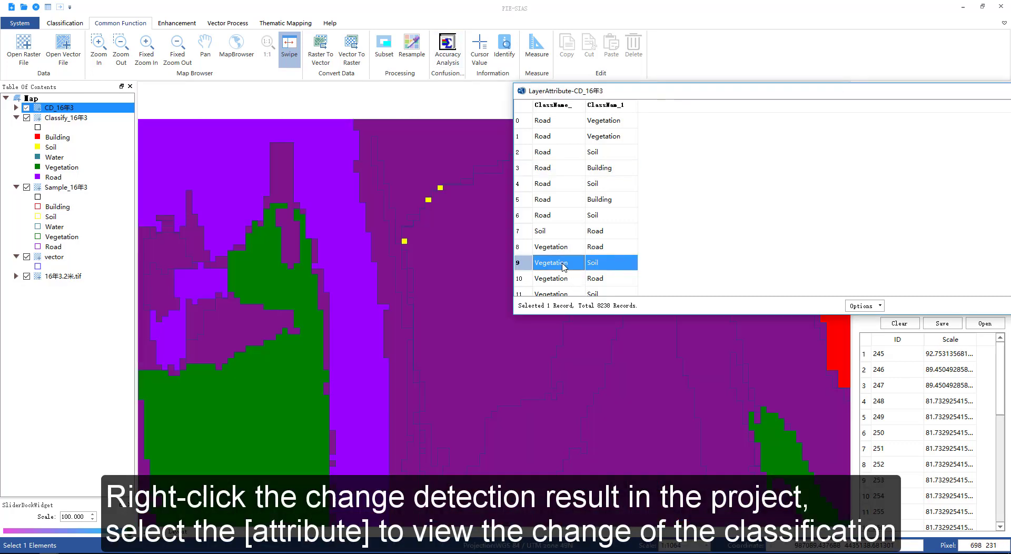
left_click_drag(412, 164, 438, 128)
scroll(608, 241, "down", 6)
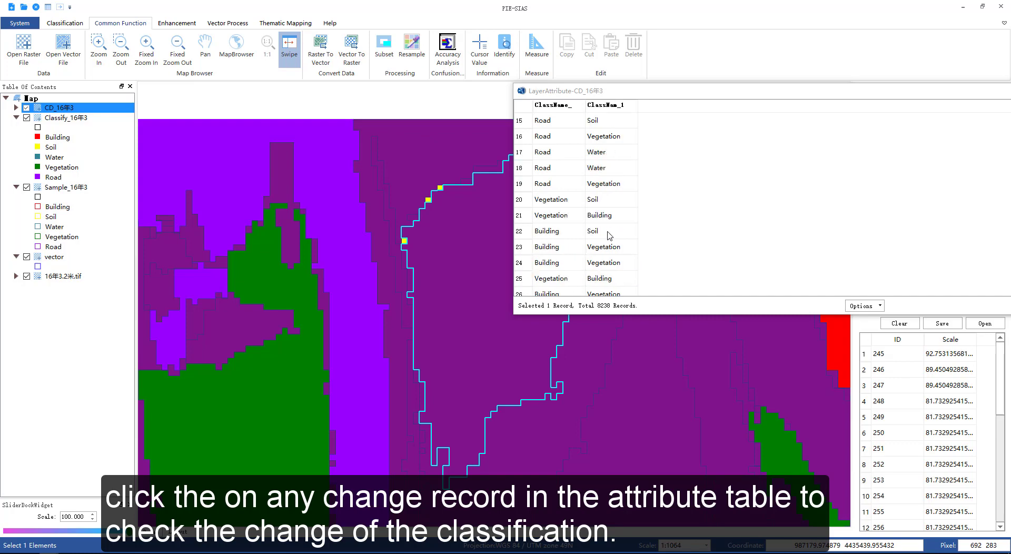
left_click(559, 252)
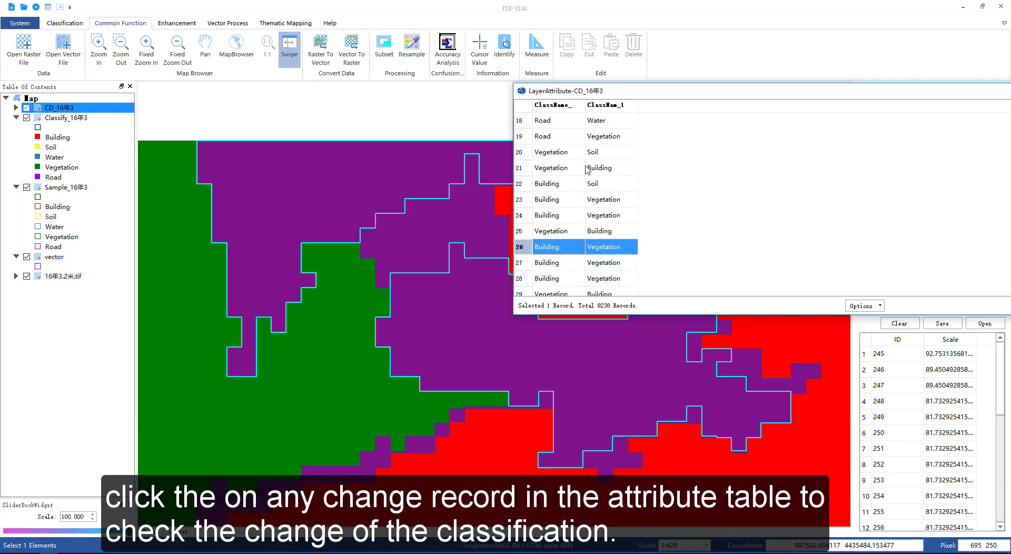
left_click_drag(652, 102, 790, 81)
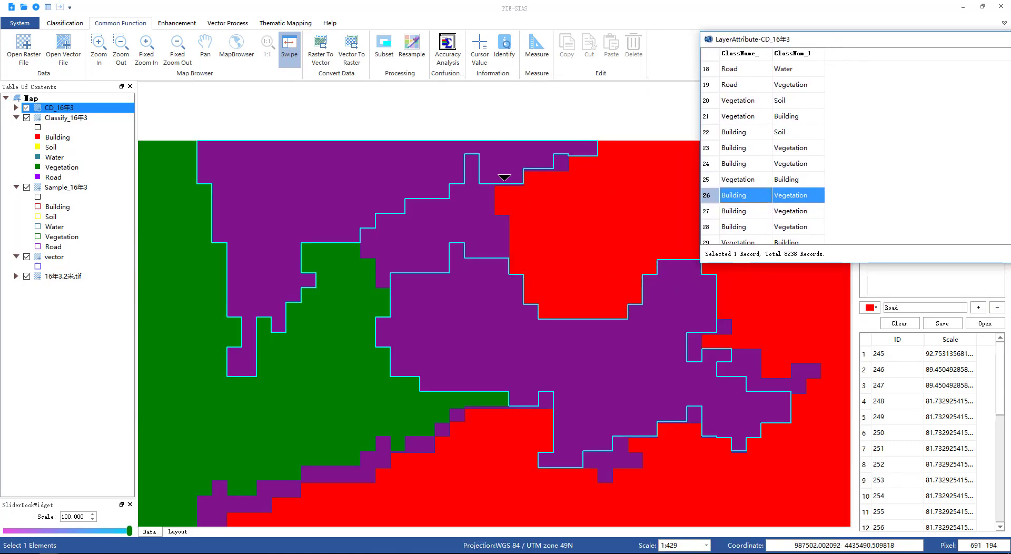
left_click_drag(504, 177, 543, 150)
Step: Select change records 54 and 67 and swipe over each polygon to compare classes
scroll(868, 184, "down", 9)
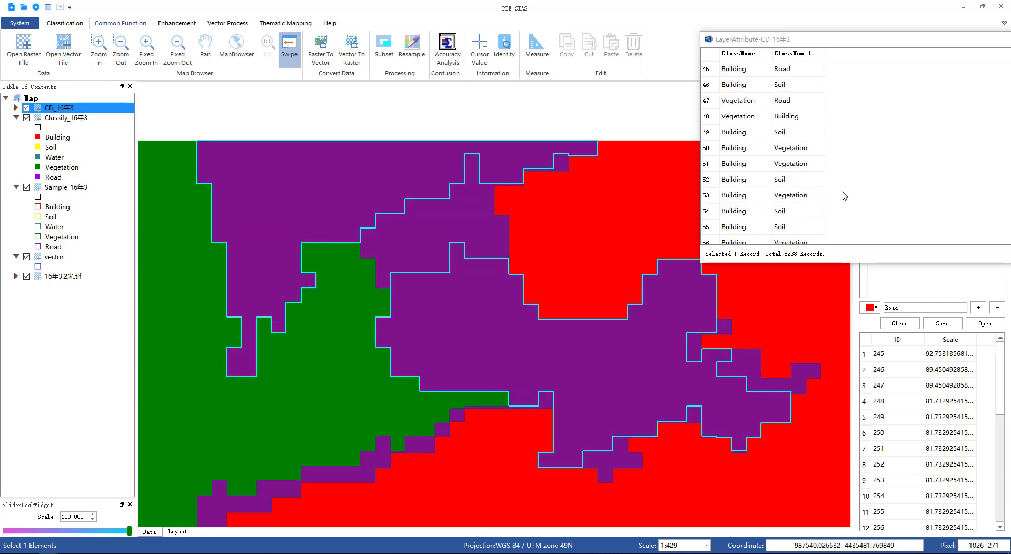
left_click(752, 216)
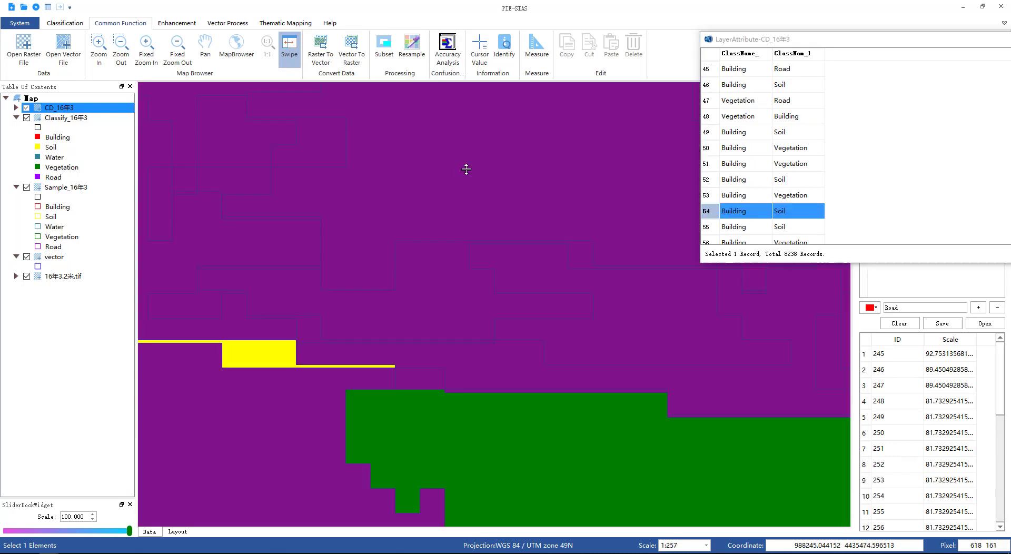
left_click_drag(467, 167, 505, 68)
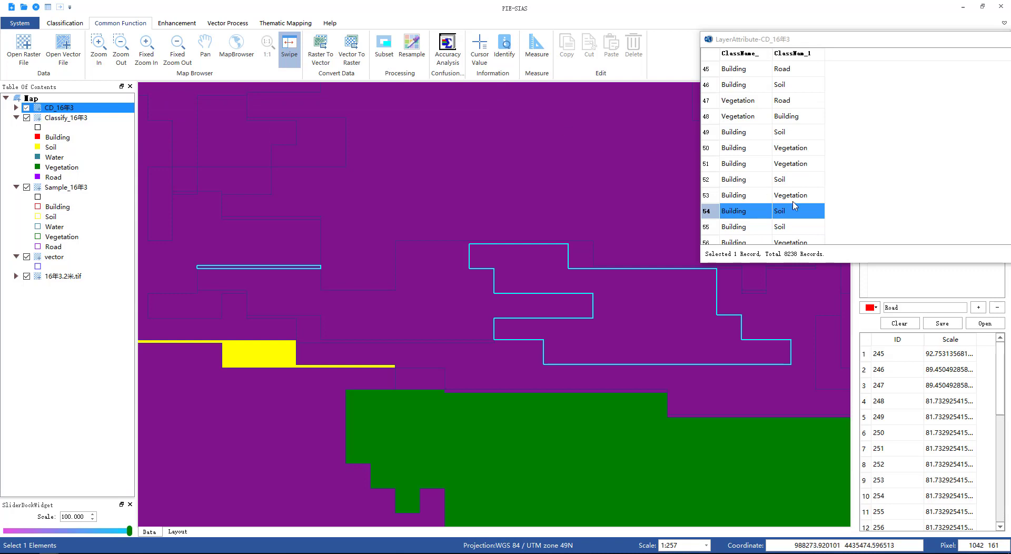
scroll(784, 205, "down", 4)
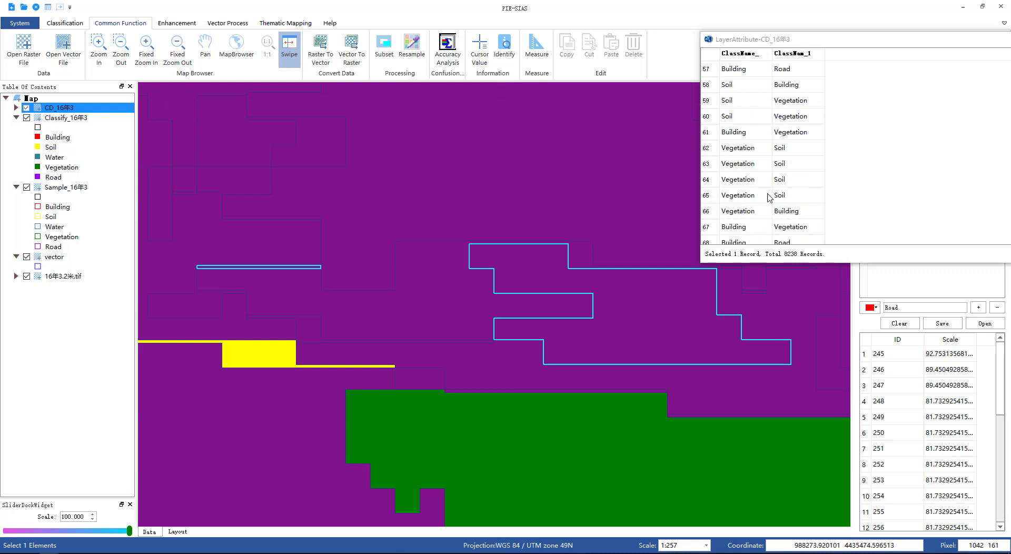
left_click(741, 232)
left_click_drag(447, 172, 470, 77)
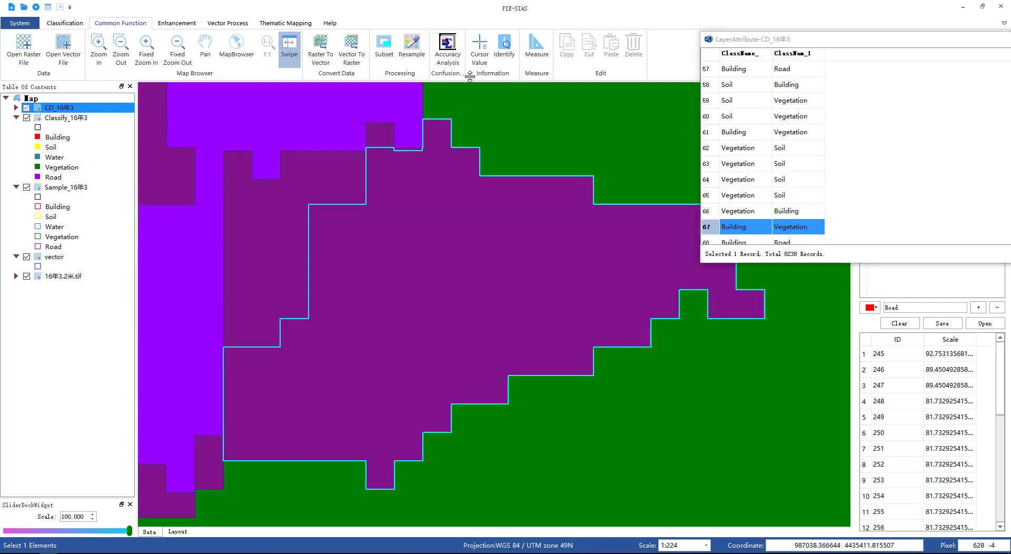
Step: Select change records 94 and 108 and swipe over each polygon to compare classes
scroll(815, 196, "down", 6)
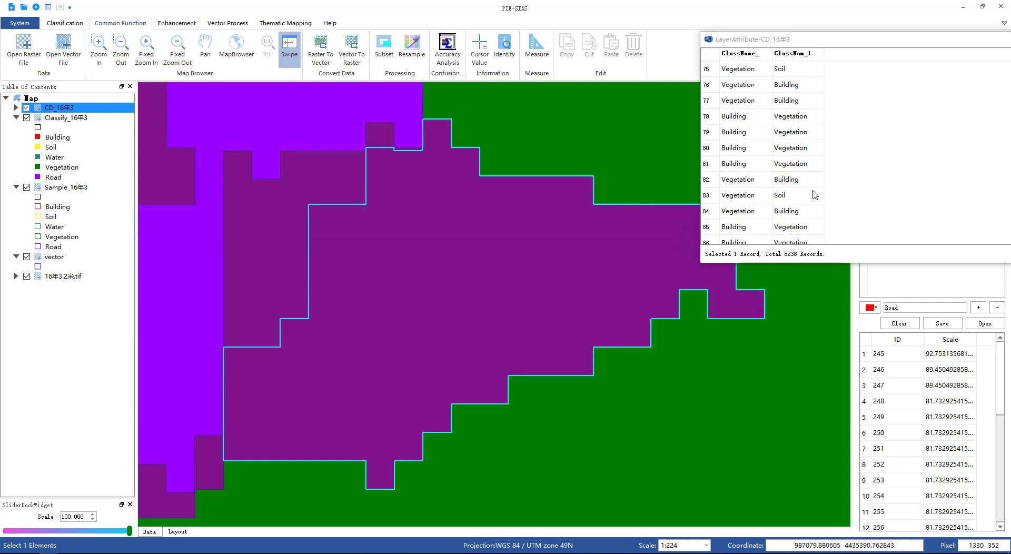
scroll(740, 224, "down", 3)
left_click(743, 228)
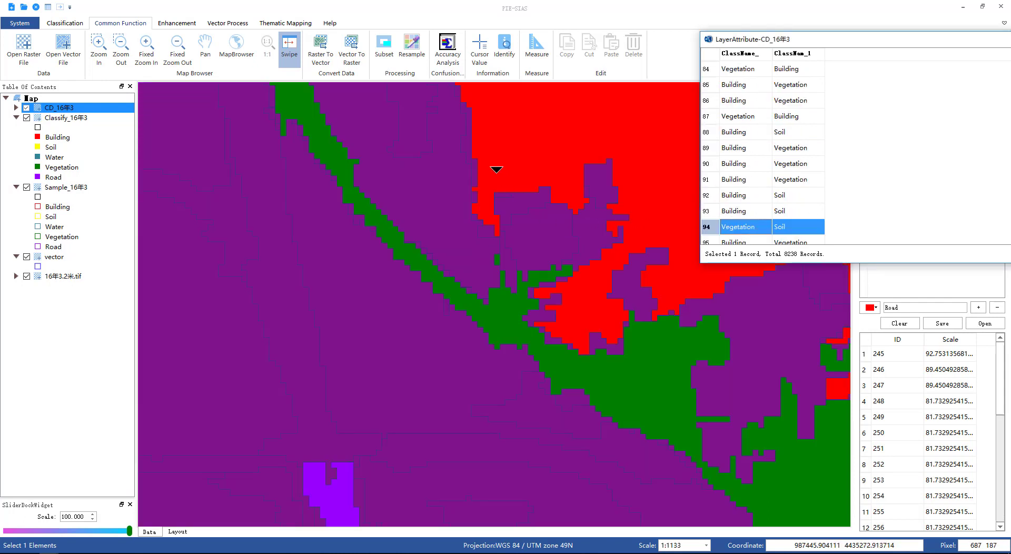
left_click_drag(503, 144, 547, 83)
scroll(868, 179, "down", 6)
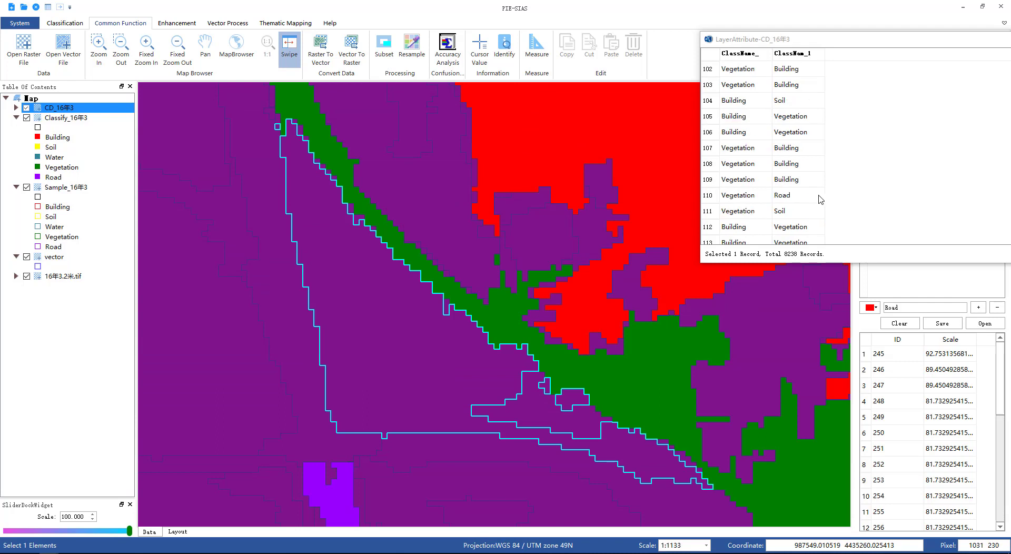
left_click(746, 171)
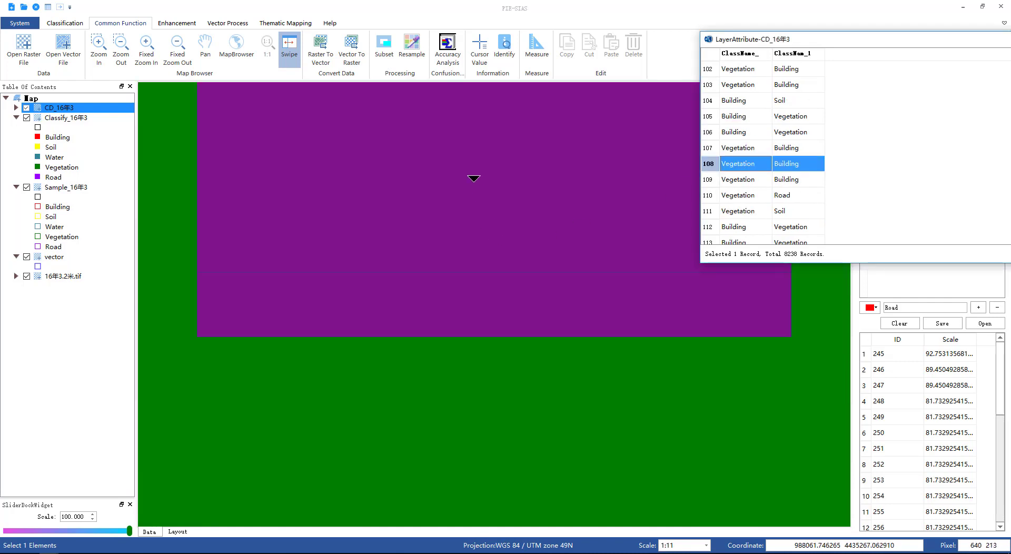
left_click_drag(492, 104, 489, 438)
left_click_drag(483, 298, 512, 75)
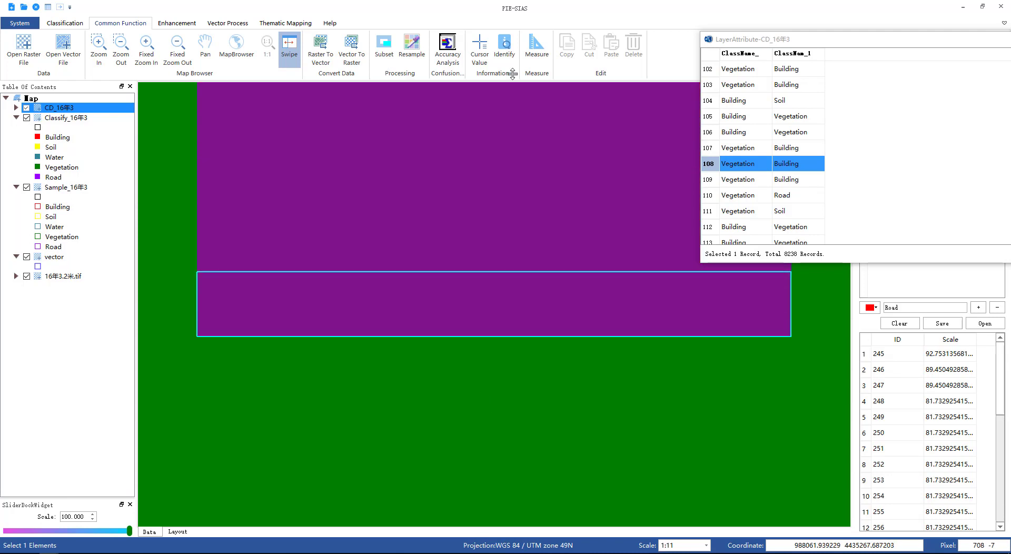
Step: Select change record 159 and swipe over its polygon at a wider zoom to compare classes
scroll(844, 211, "down", 16)
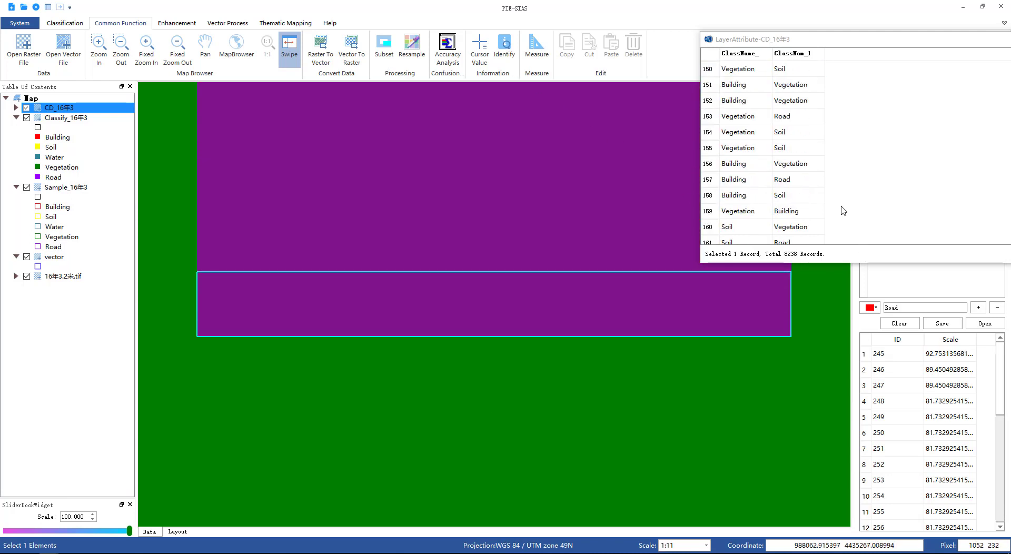
left_click(740, 212)
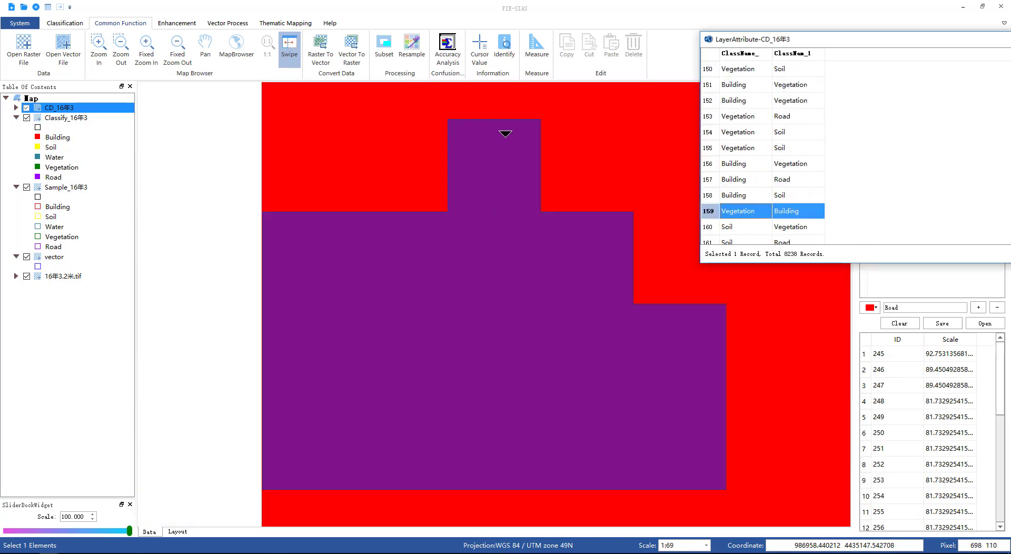
left_click_drag(506, 133, 550, 118)
scroll(592, 154, "down", 1)
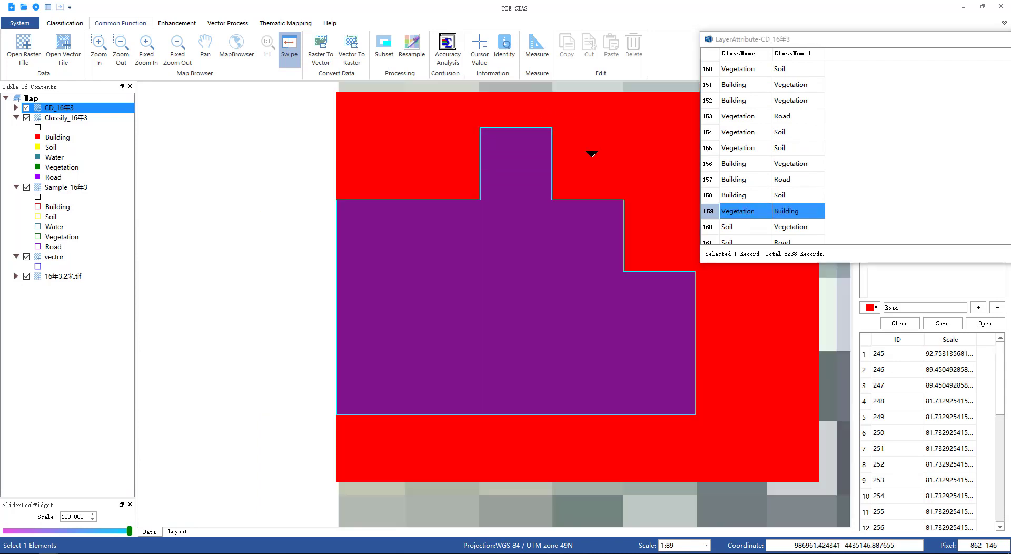
scroll(594, 242, "down", 4)
scroll(613, 197, "down", 3)
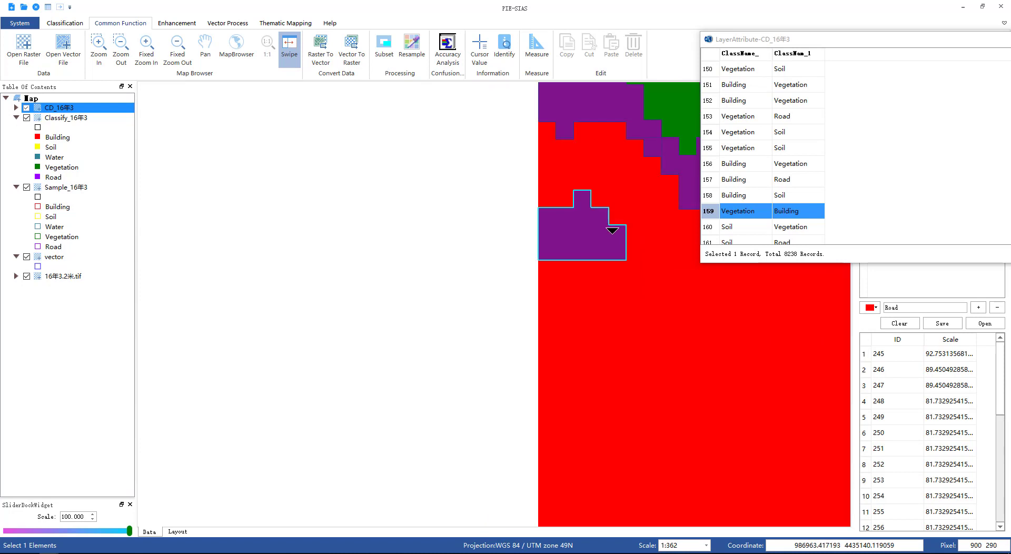
left_click_drag(622, 134, 623, 297)
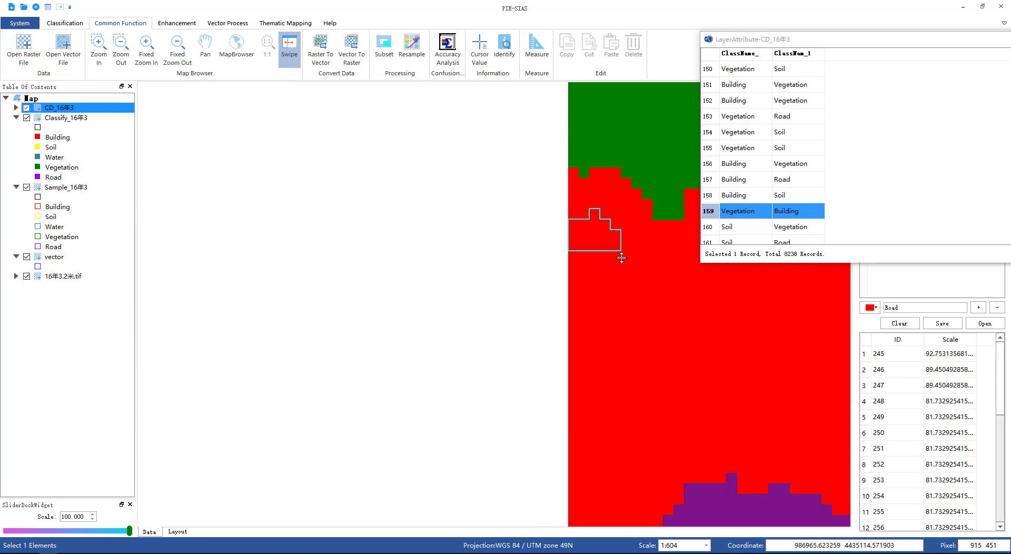
Step: Swipe over change record 159's polygon once more, then close the attribute table
left_click_drag(621, 257, 656, 99)
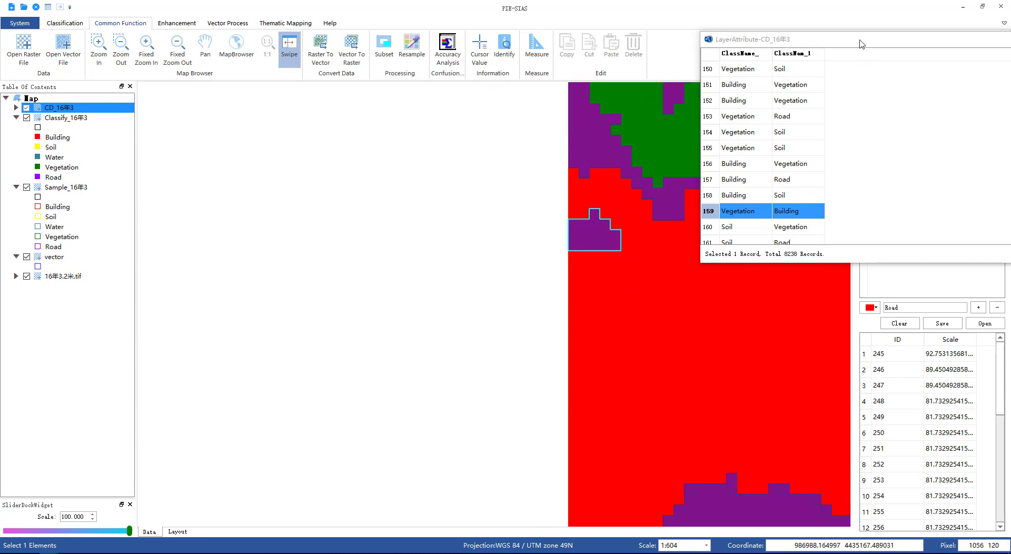
left_click_drag(855, 43, 401, 138)
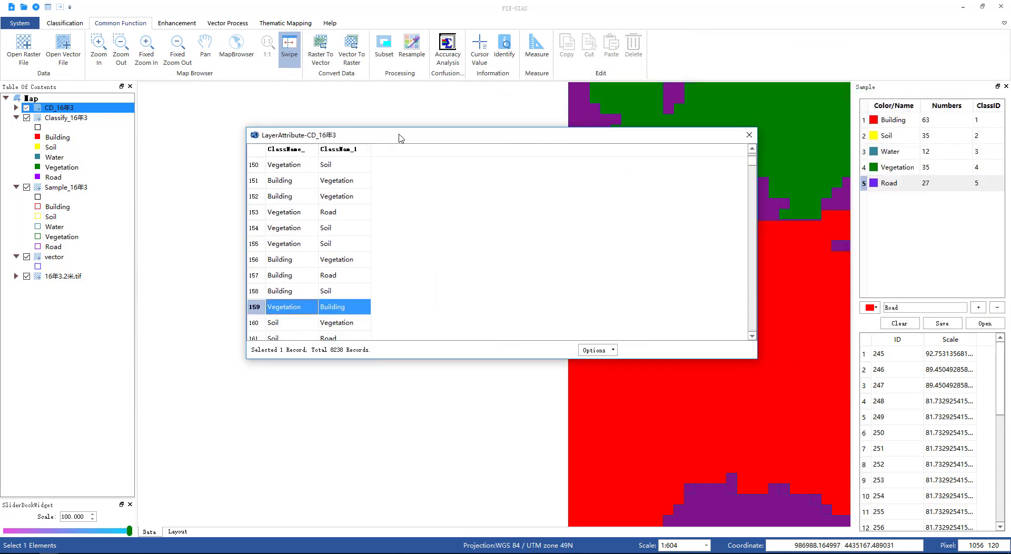
left_click(749, 134)
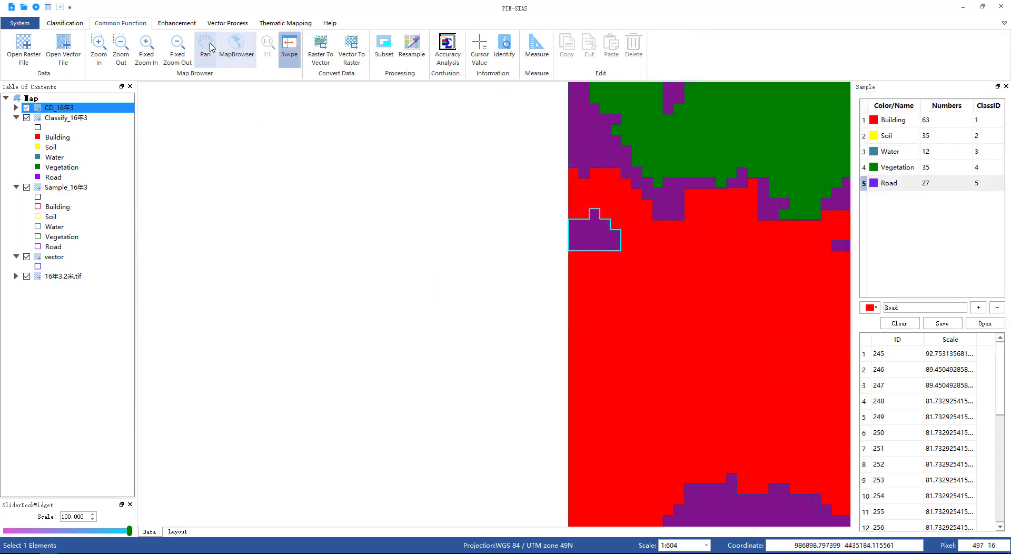
Step: Swipe across the whole classified image at full extent to compare the two years' classifications
scroll(751, 214, "down", 5)
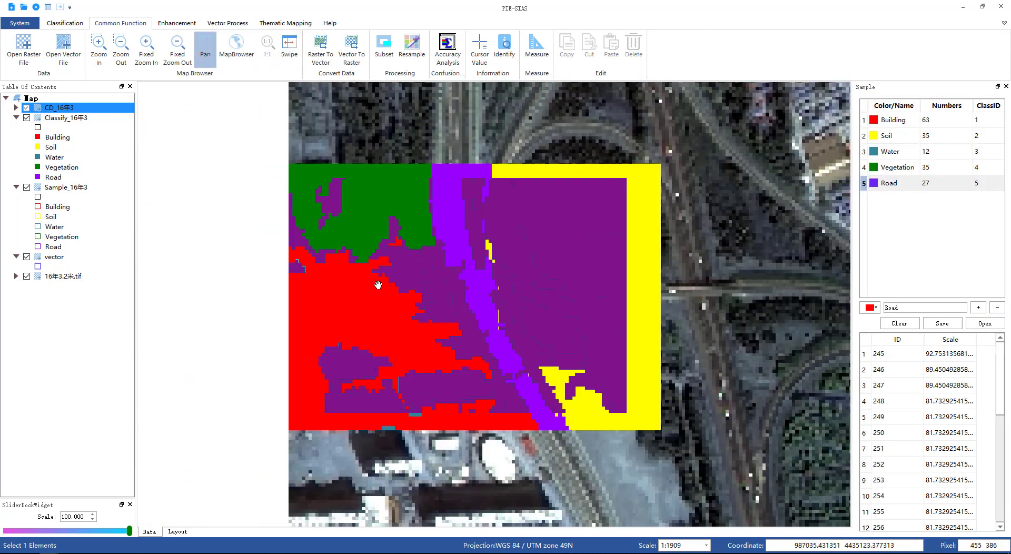
scroll(616, 284, "down", 4)
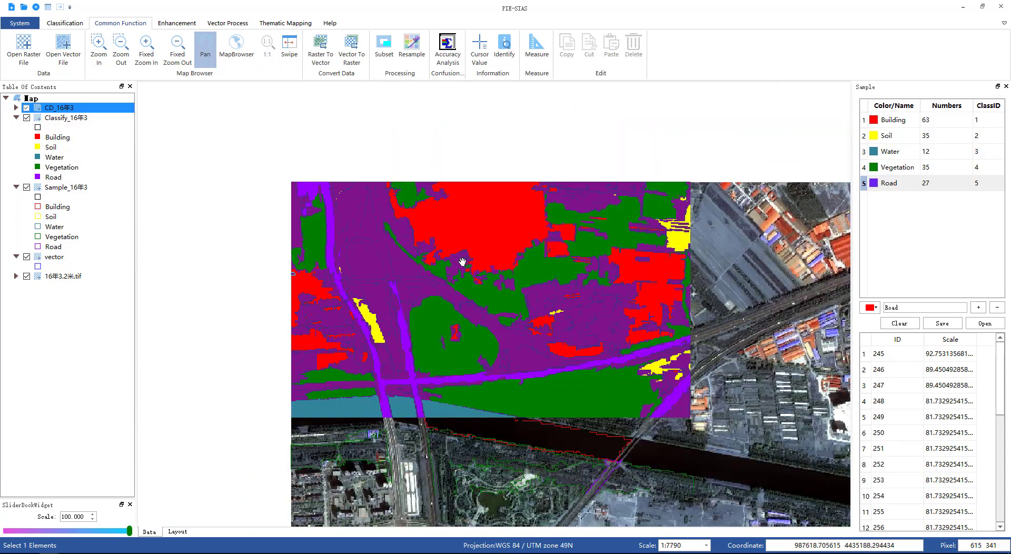
scroll(660, 325, "down", 3)
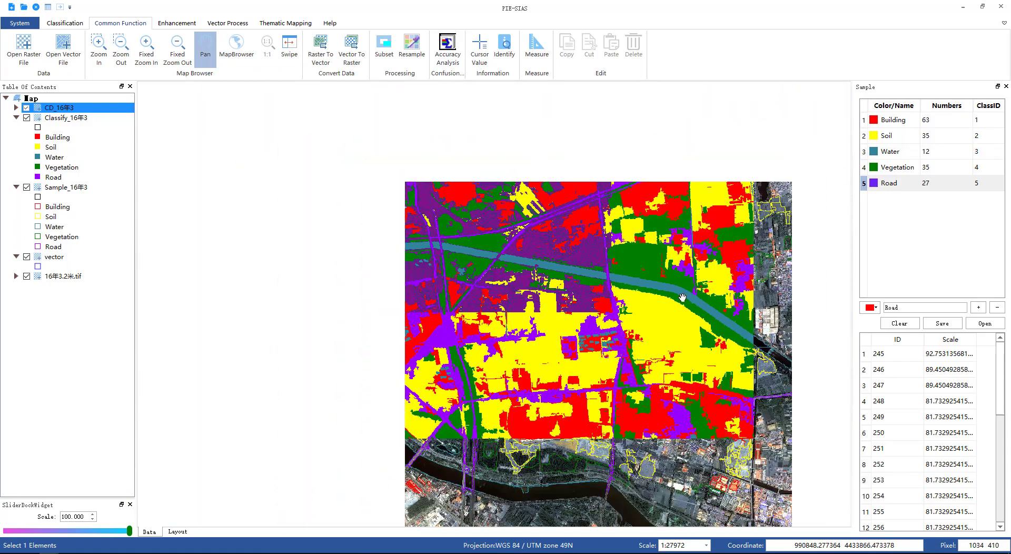
scroll(584, 227, "up", 2)
scroll(601, 280, "down", 1)
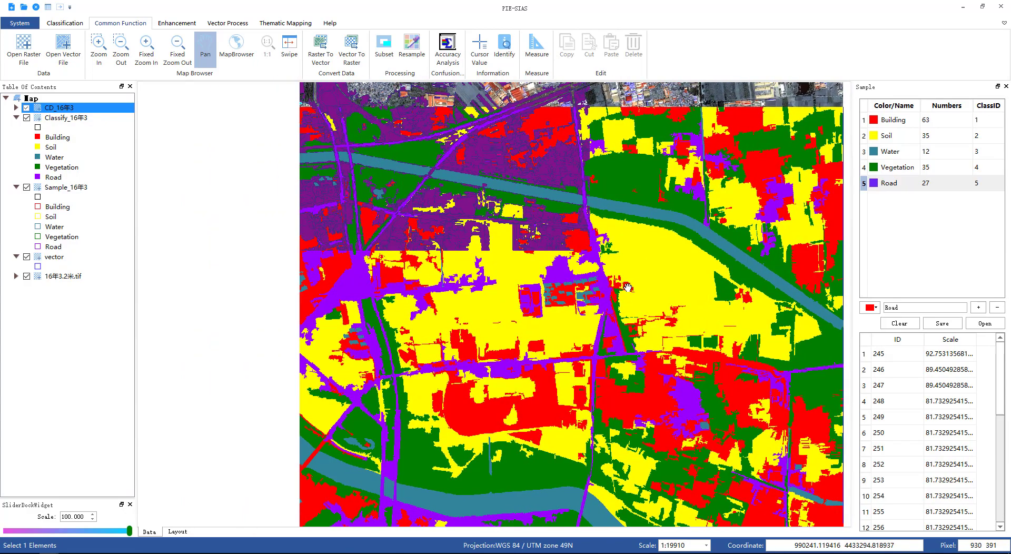
scroll(610, 301, "down", 2)
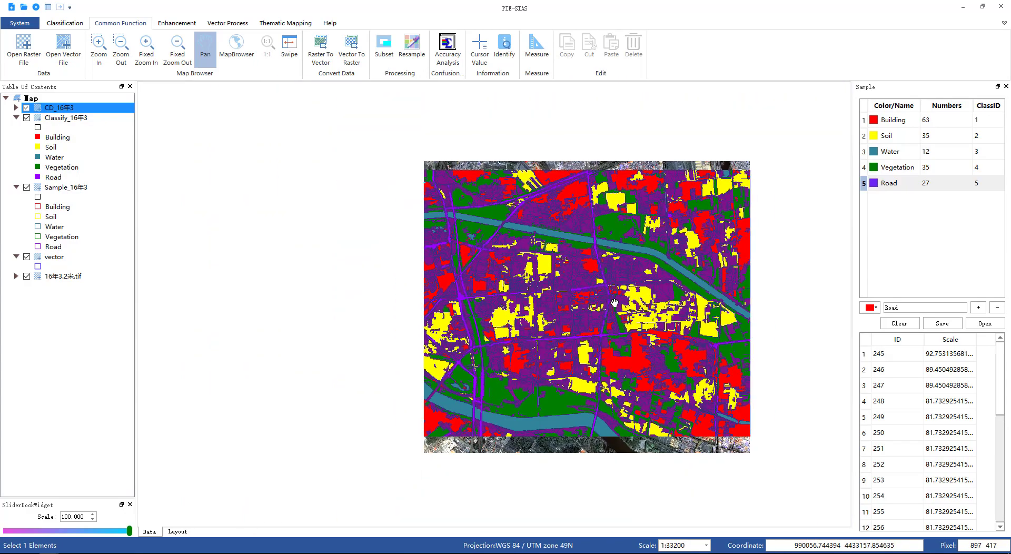
scroll(657, 283, "up", 2)
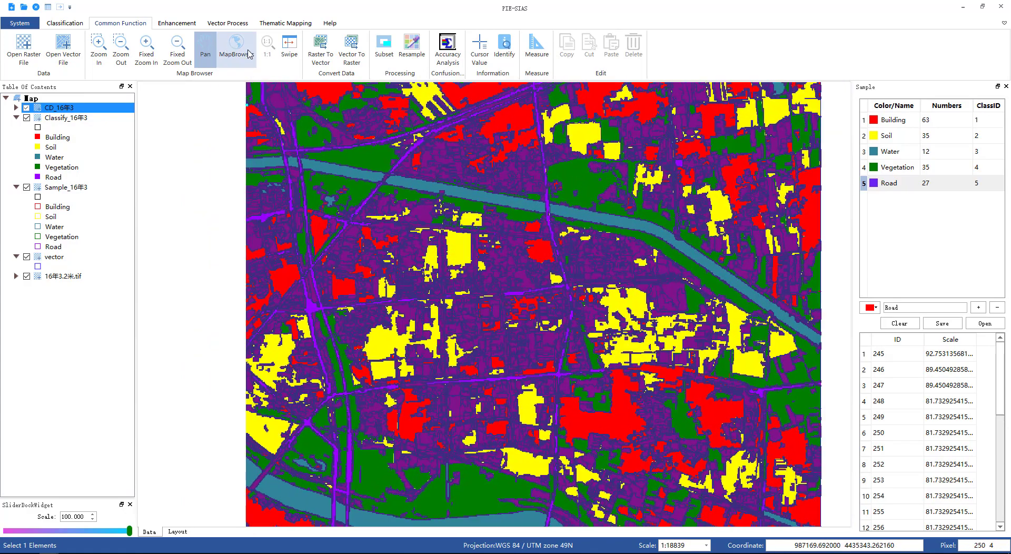
left_click_drag(541, 184, 561, 81)
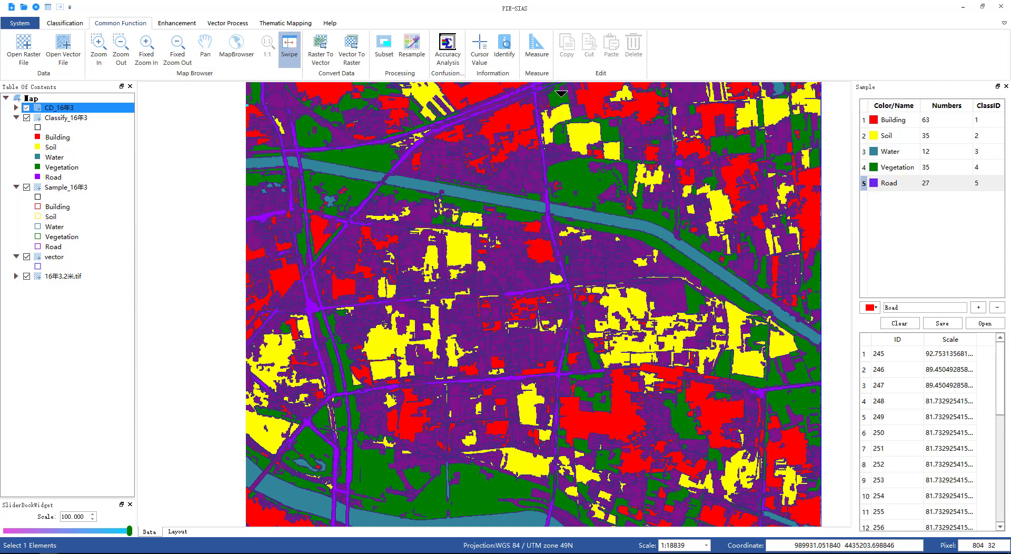